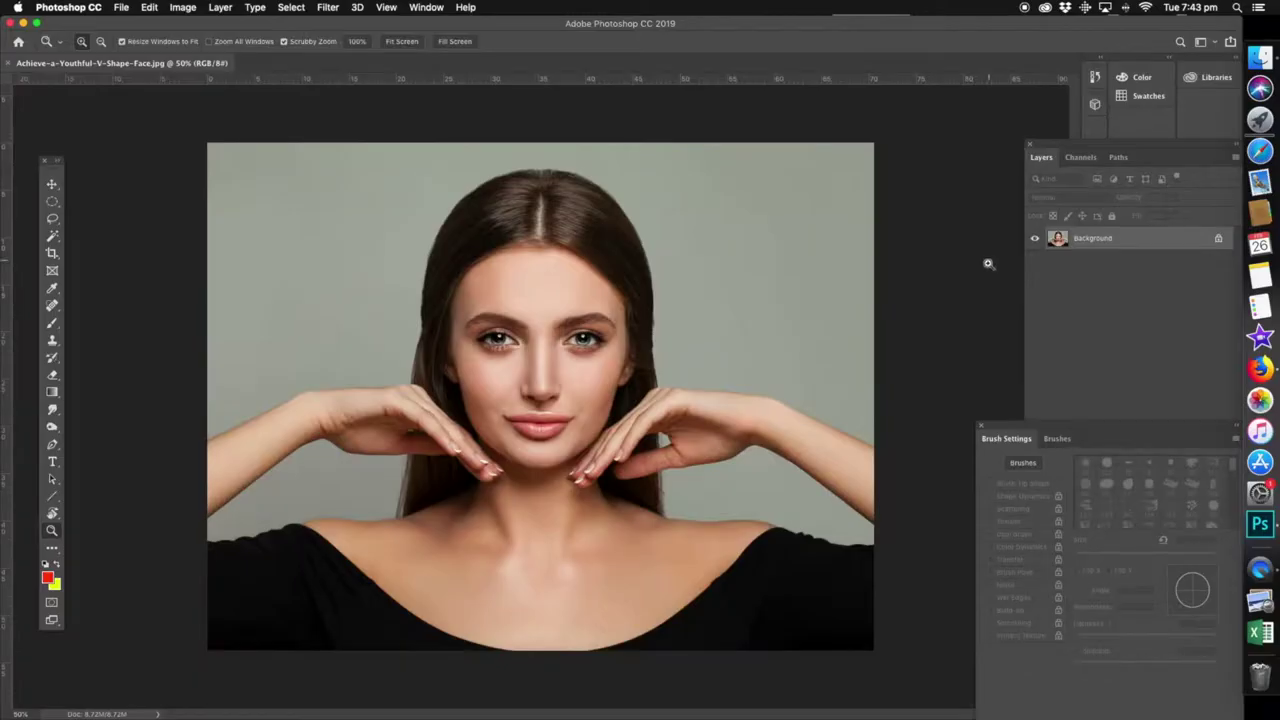
- Duplicate the Background layer to create a Background copy layer
right_click(1106, 241)
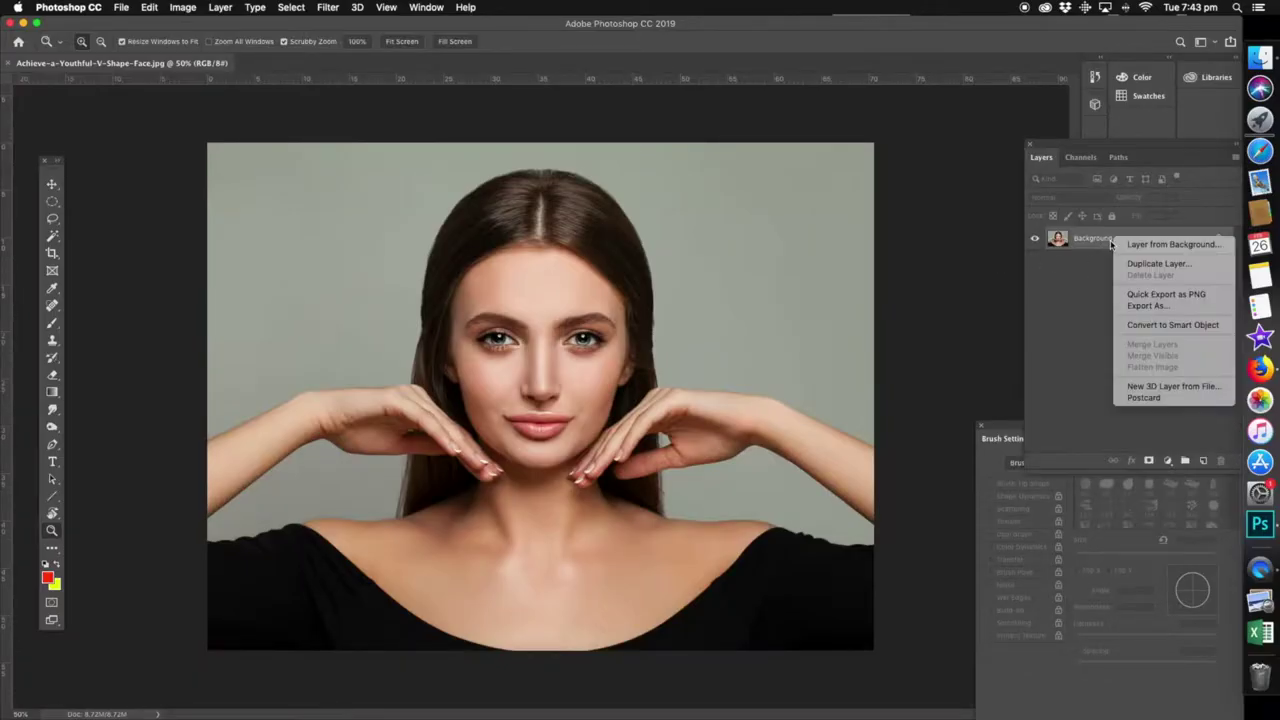
left_click(1137, 266)
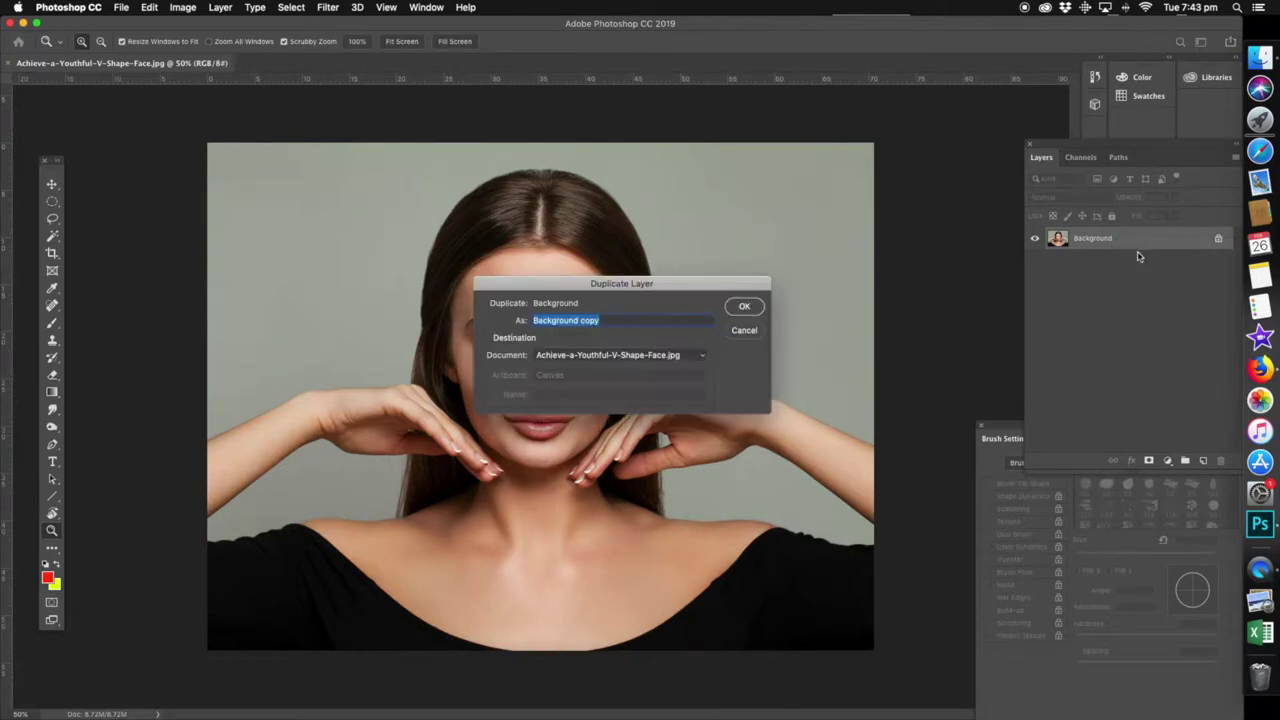
left_click(745, 306)
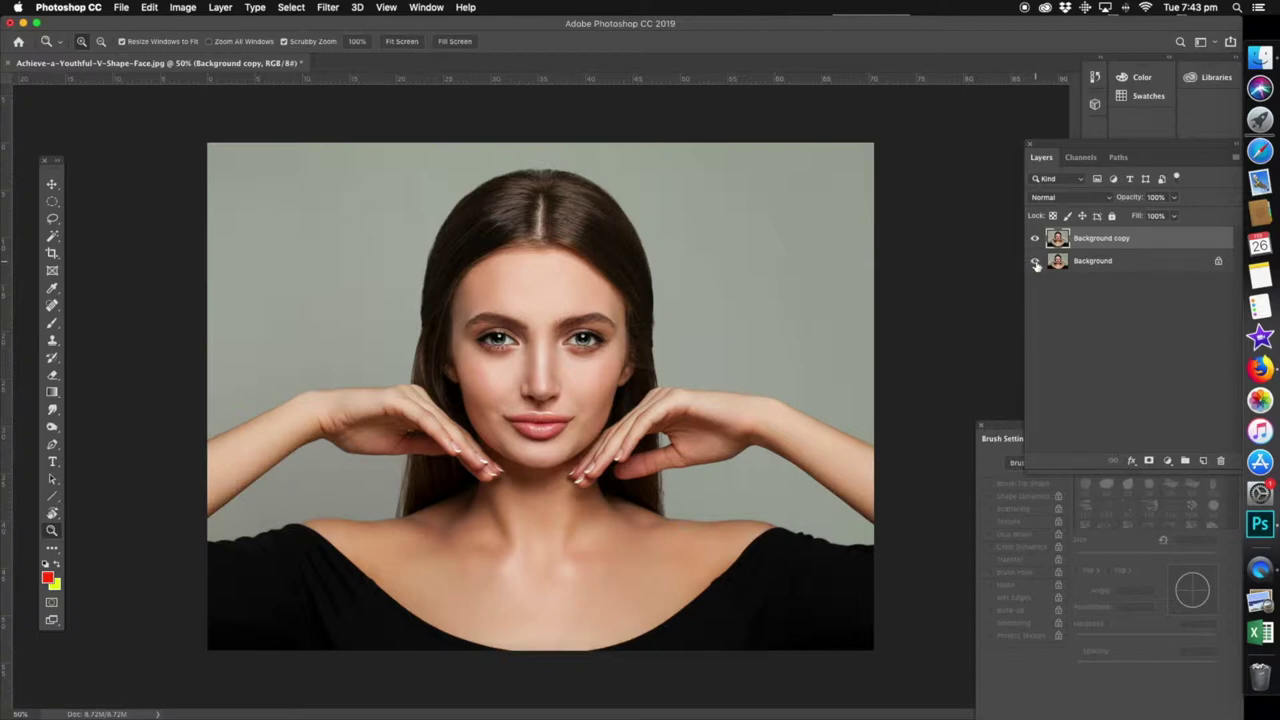
- Hide the original Background layer and make Background copy the active layer
left_click(1092, 263)
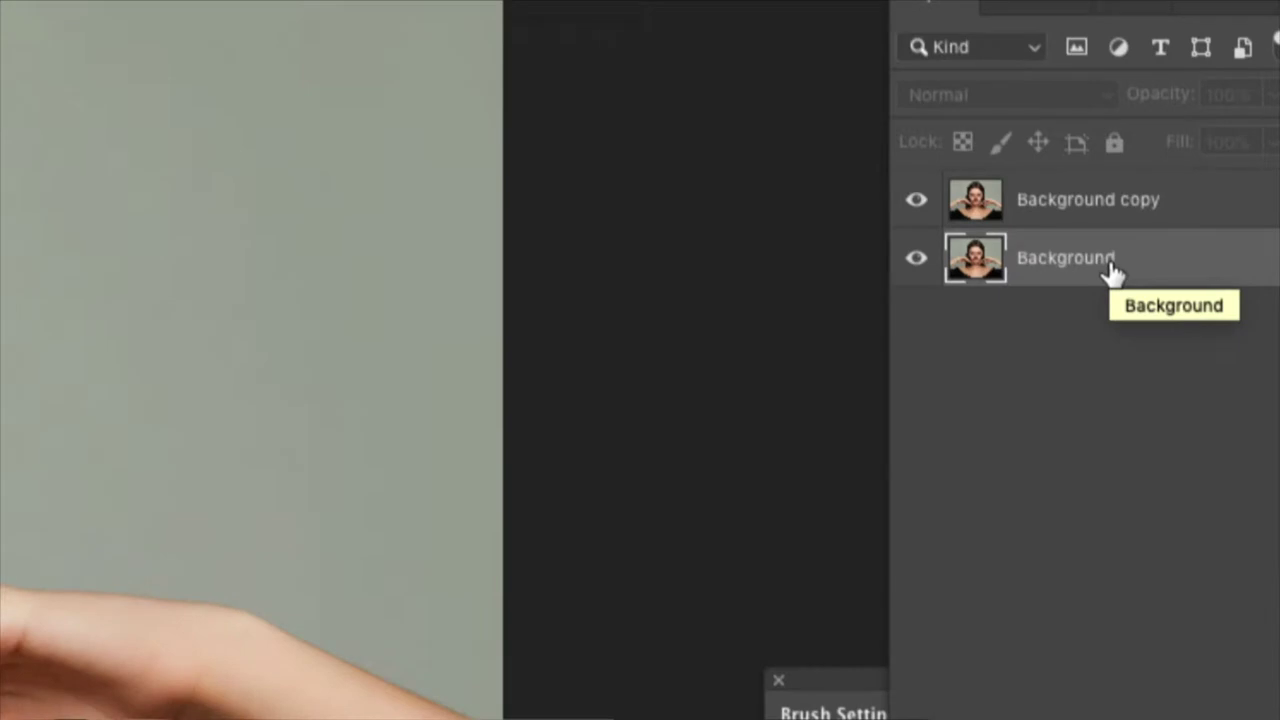
left_click(916, 258)
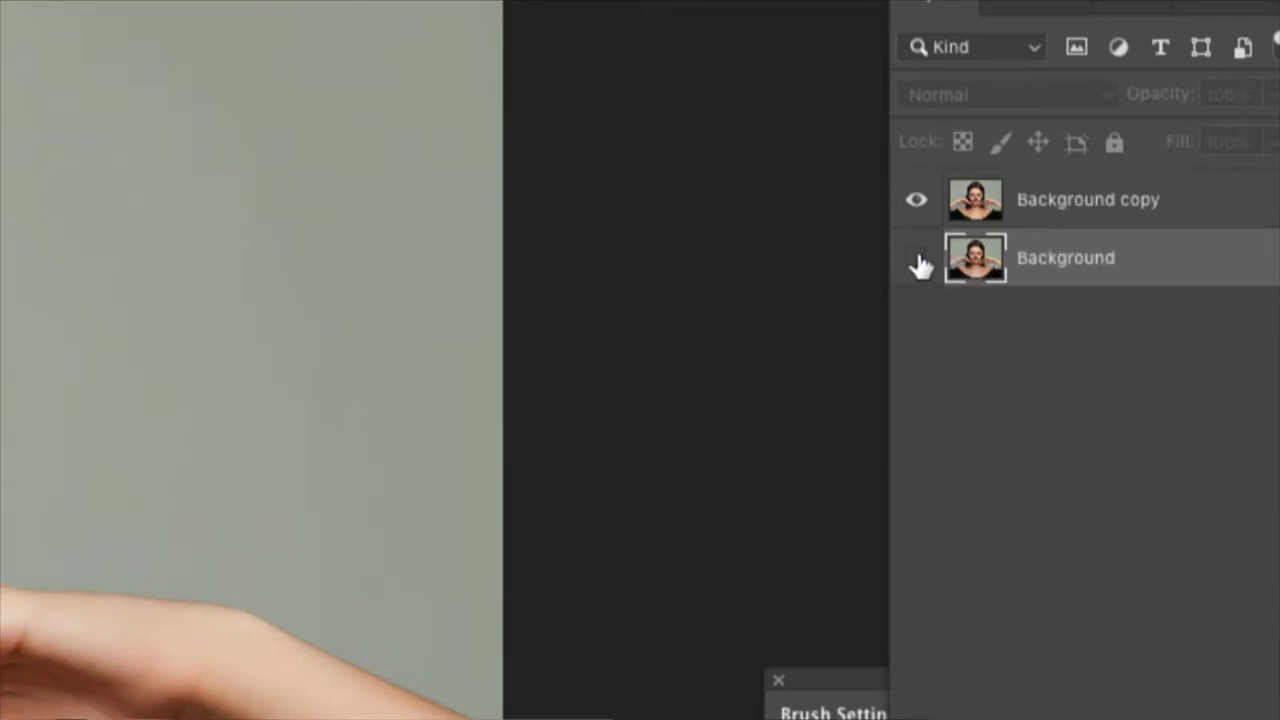
left_click(1050, 206)
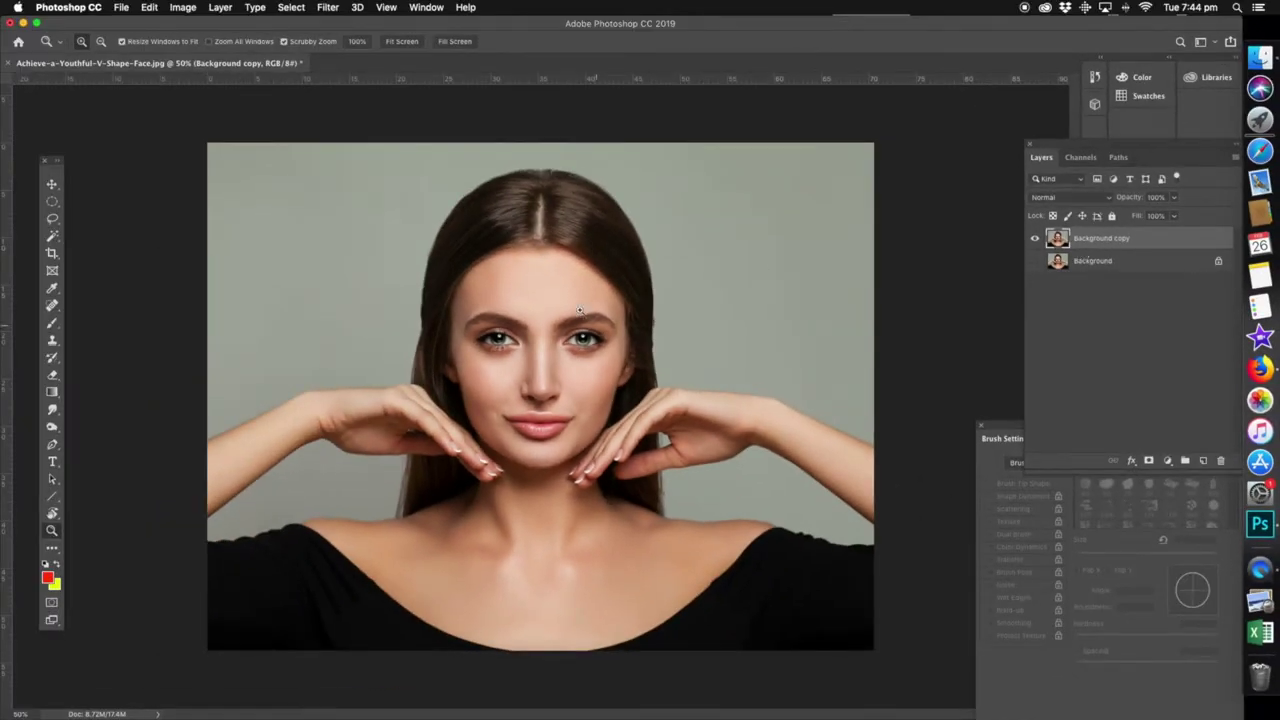
key("XF86AudioMute")
left_click(52, 218)
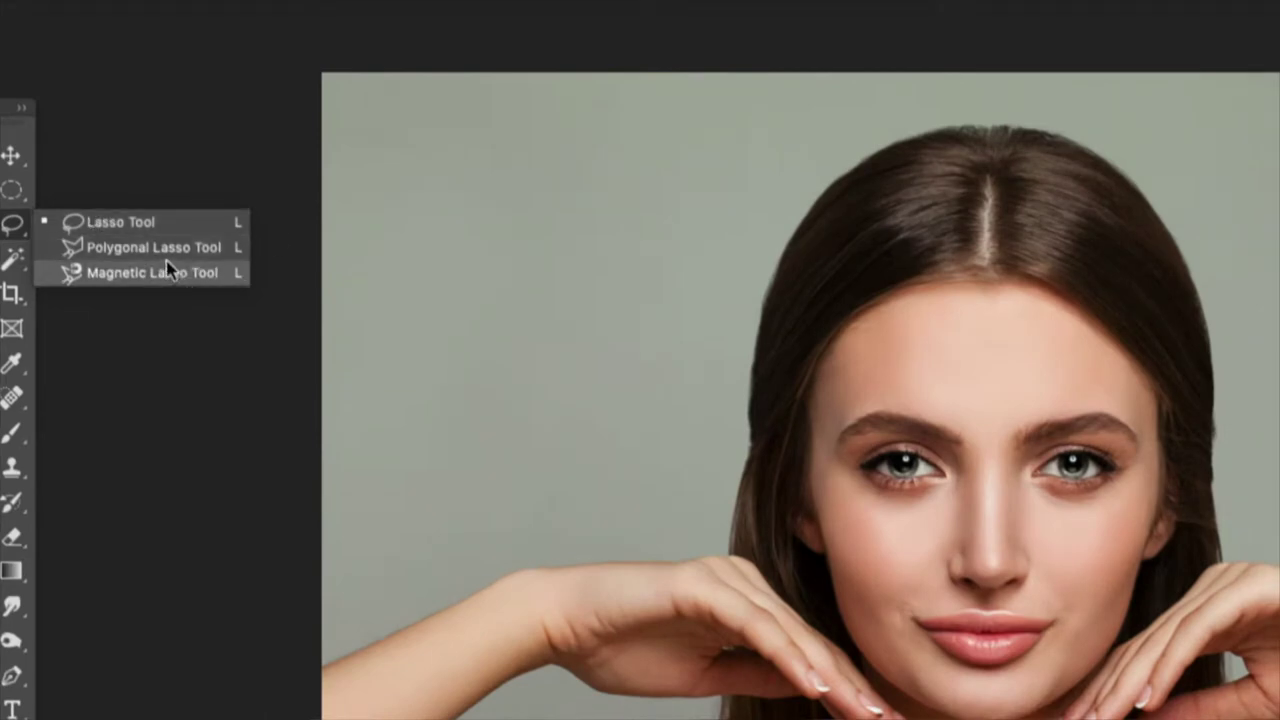
- Lasso around the woman's head, hair and hands down to the collarbone
left_click(138, 222)
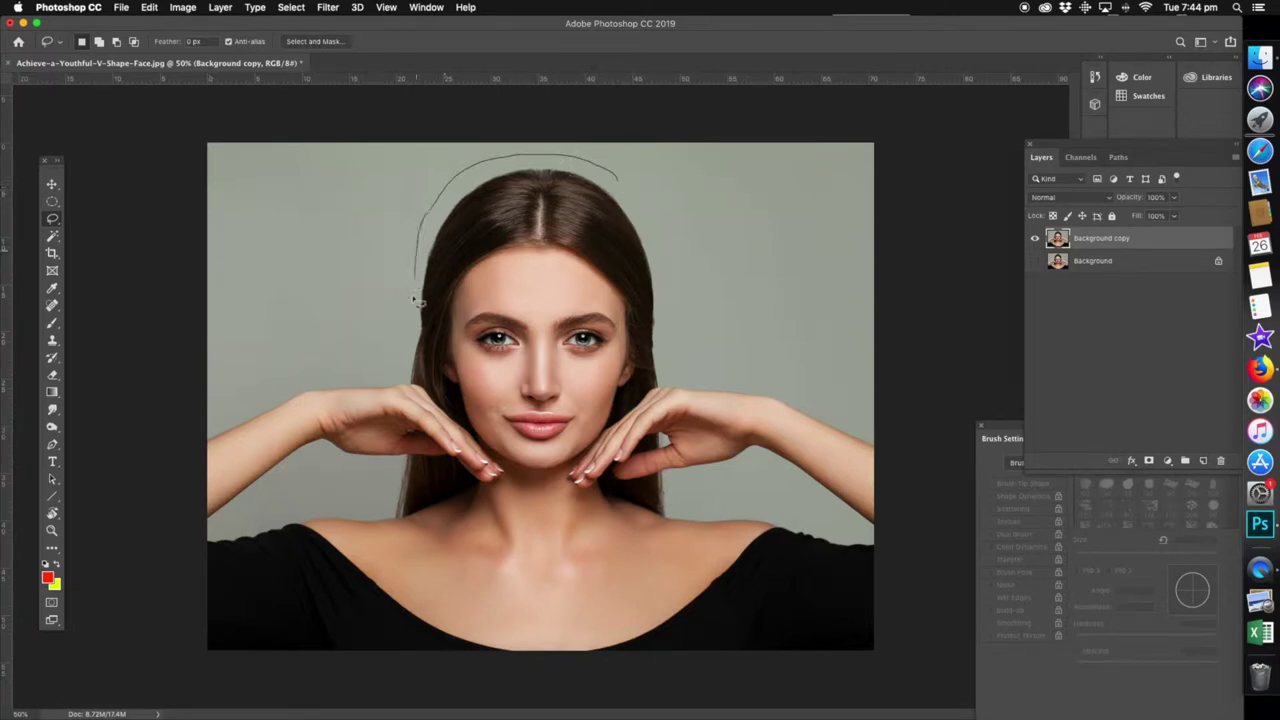
mouse_move(390, 416)
left_mouse_down()
mouse_move(366, 517)
mouse_move(423, 540)
mouse_move(545, 548)
left_mouse_up()
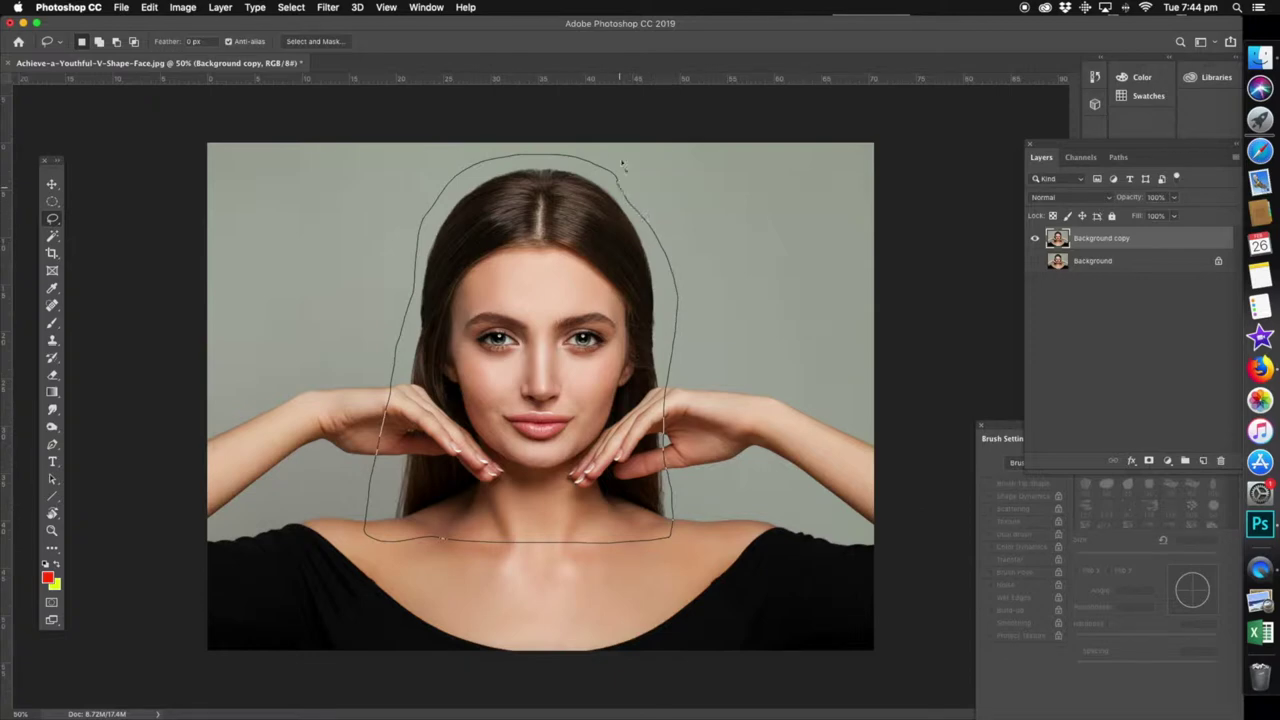
left_click_drag(621, 163, 620, 162)
- Copy and paste the selection onto a new Layer 1, then hide Background copy
left_click(149, 7)
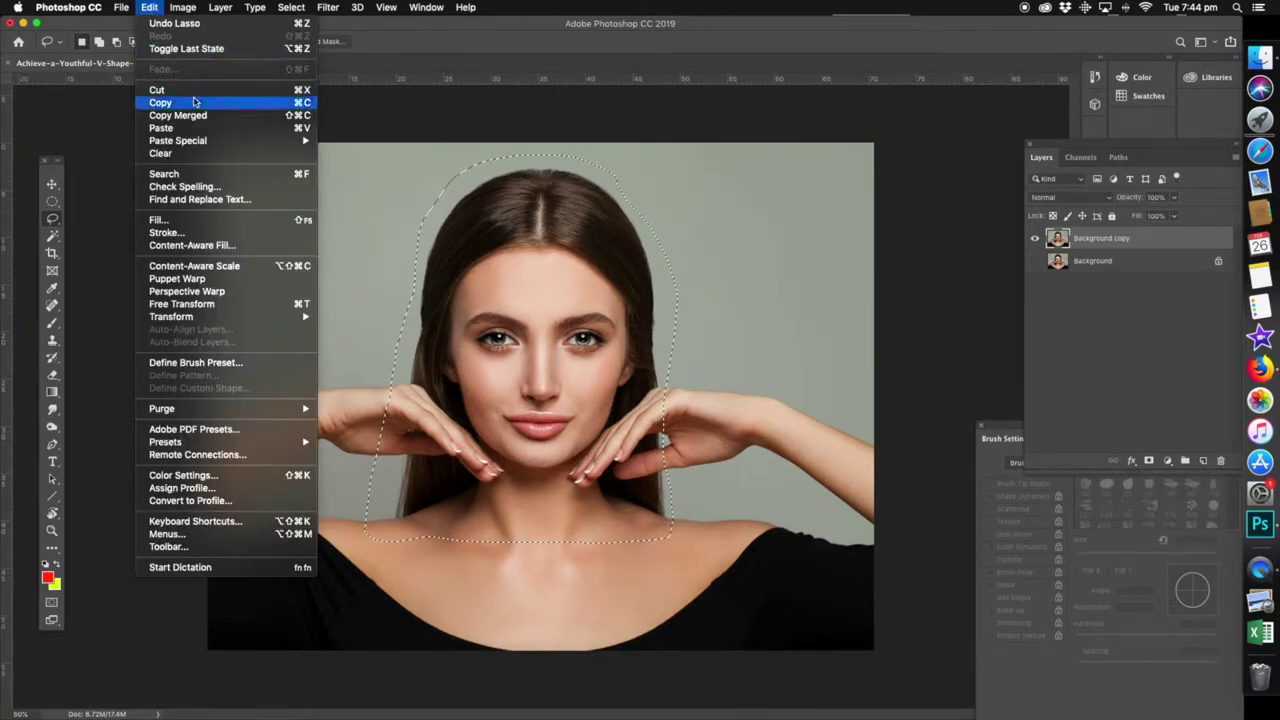
left_click(199, 105)
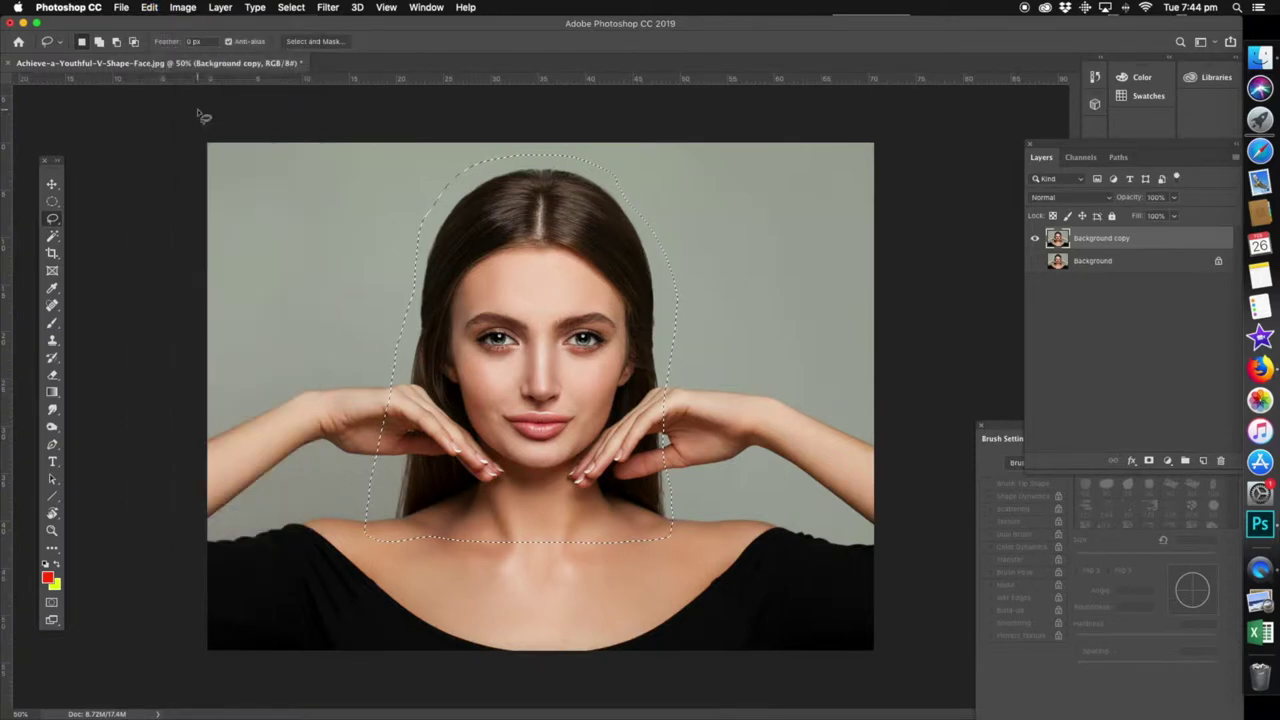
left_click(149, 7)
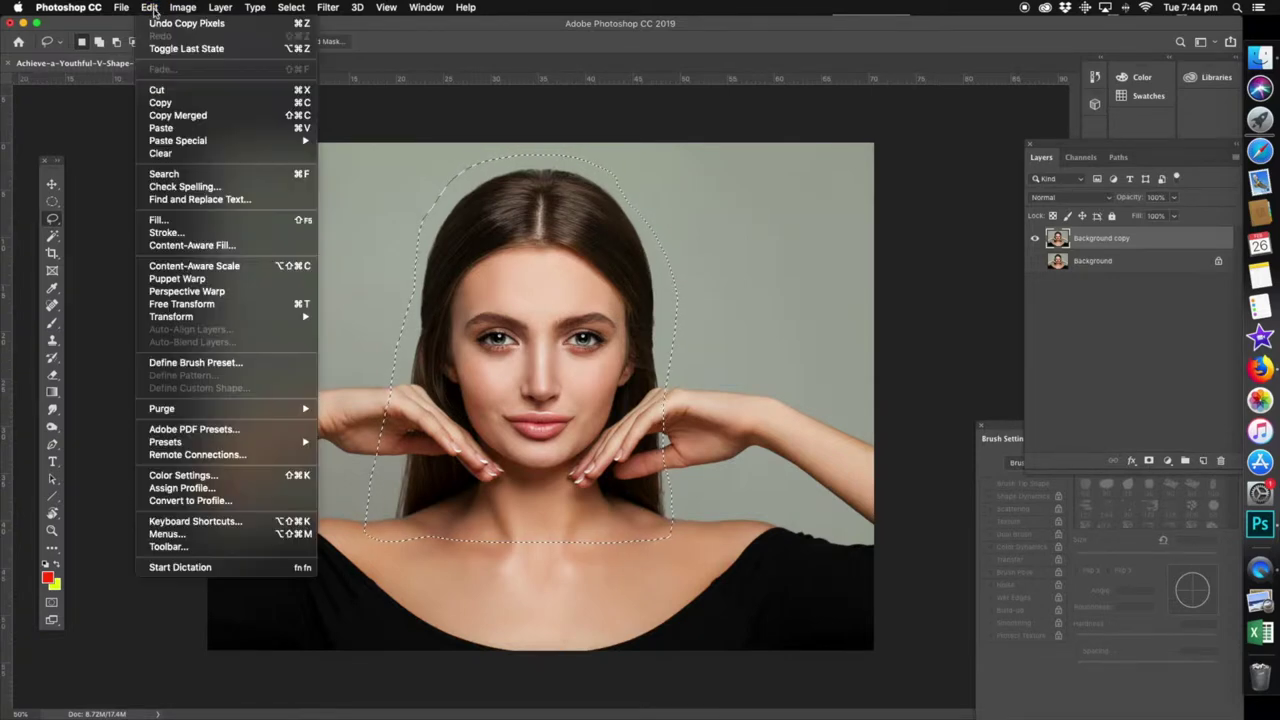
left_click(161, 128)
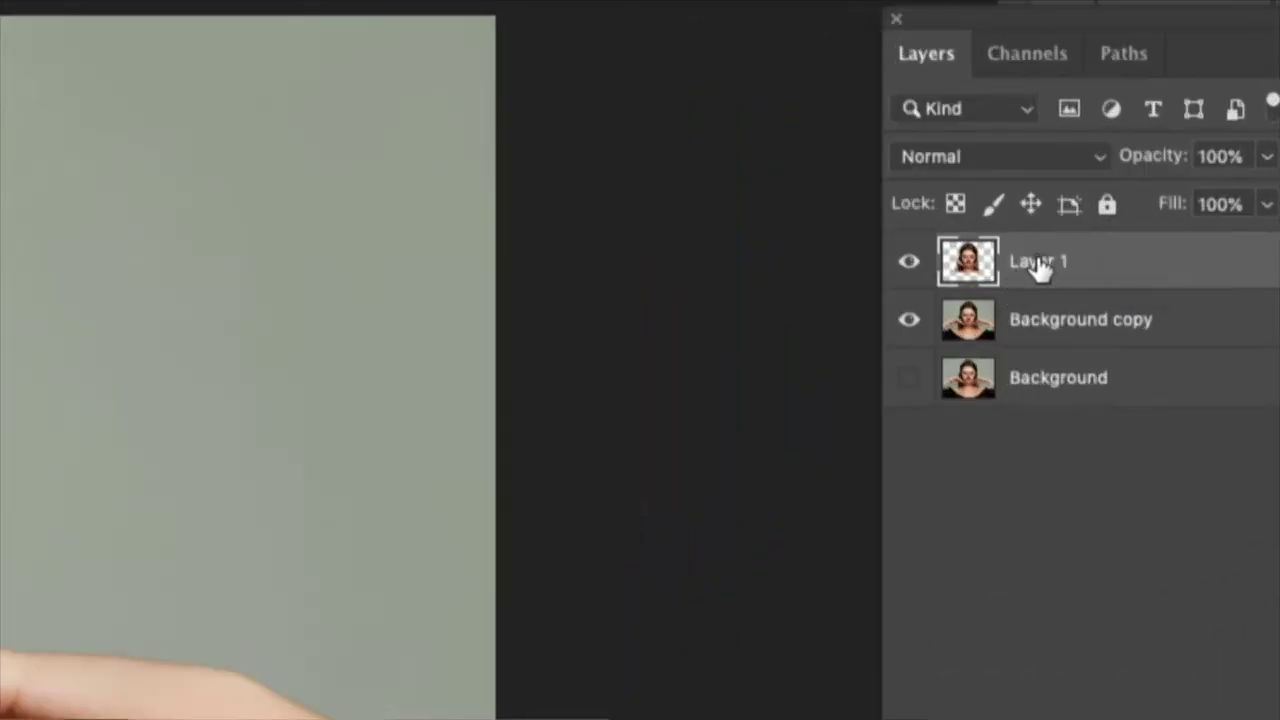
left_click(907, 323)
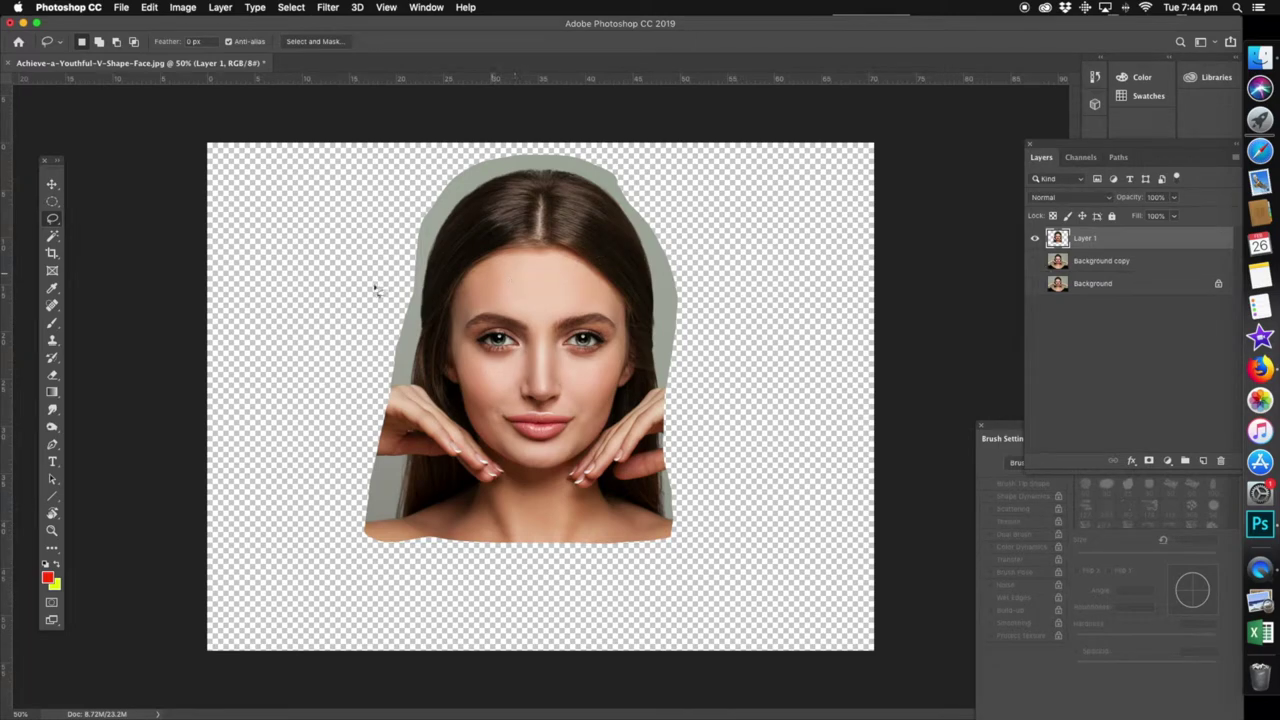
left_click(53, 238)
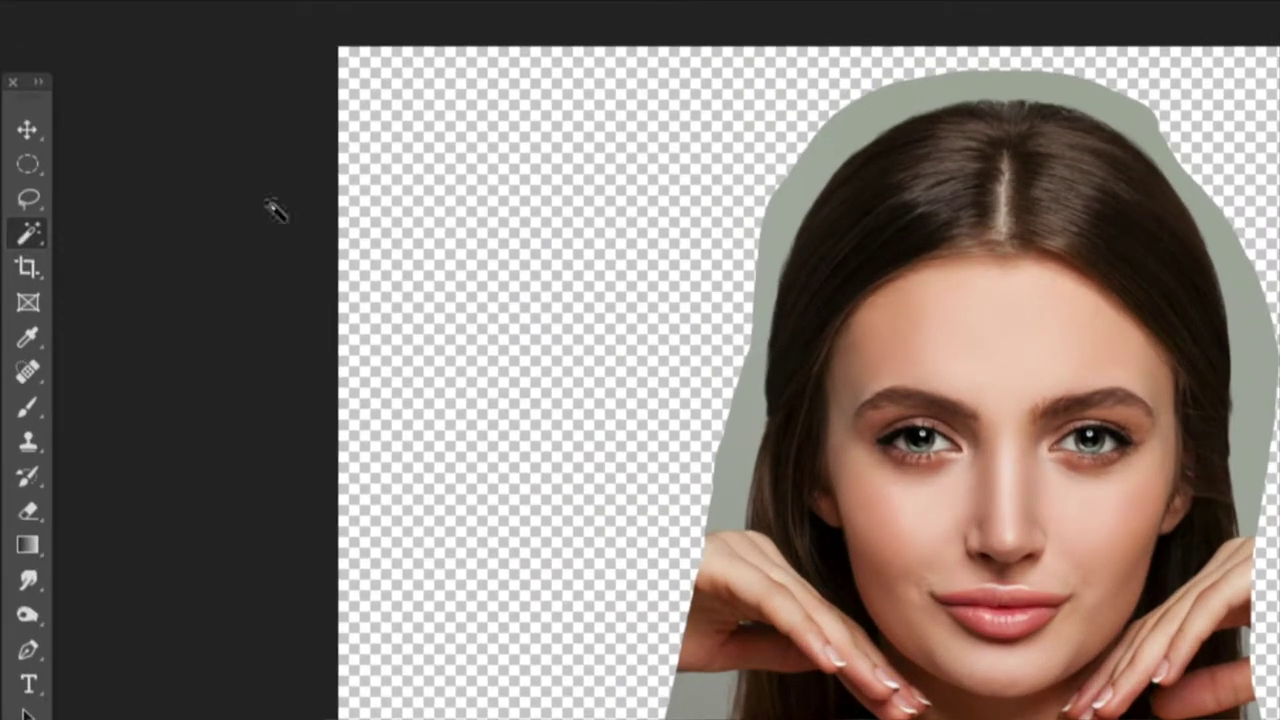
- Select the grey-green backdrop around the head with the Magic Wand
right_click(27, 243)
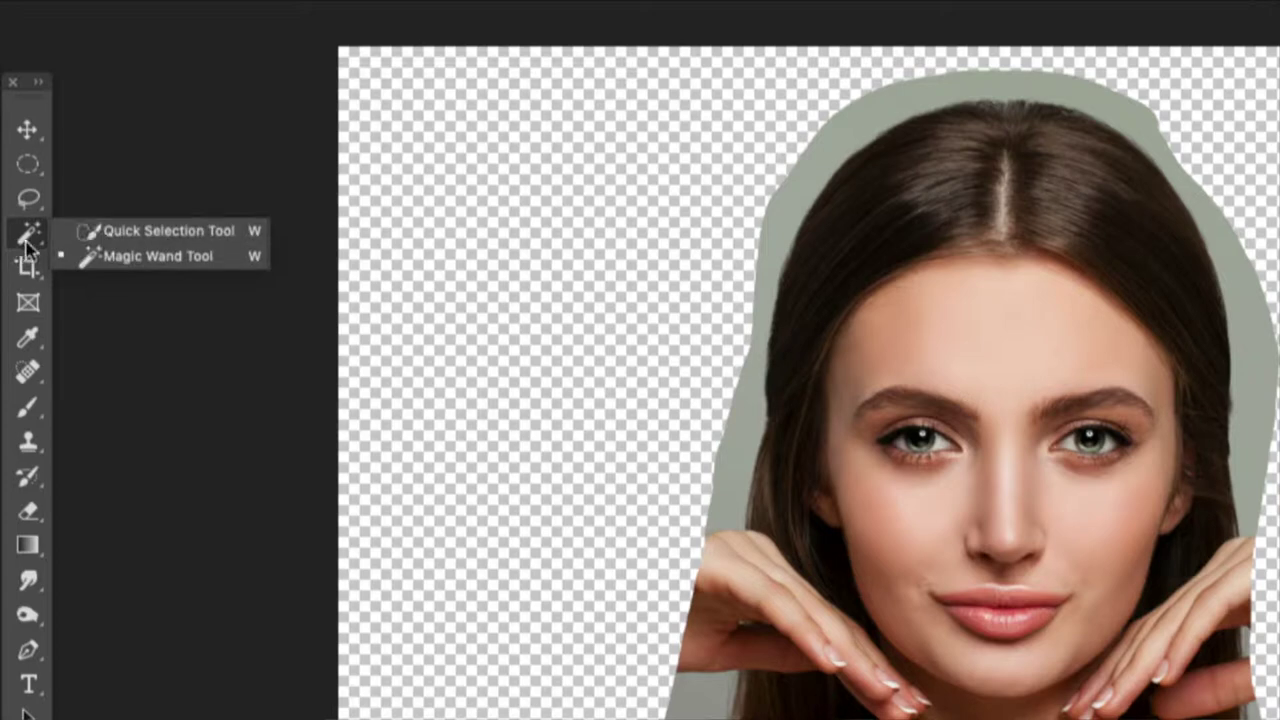
left_click(142, 231)
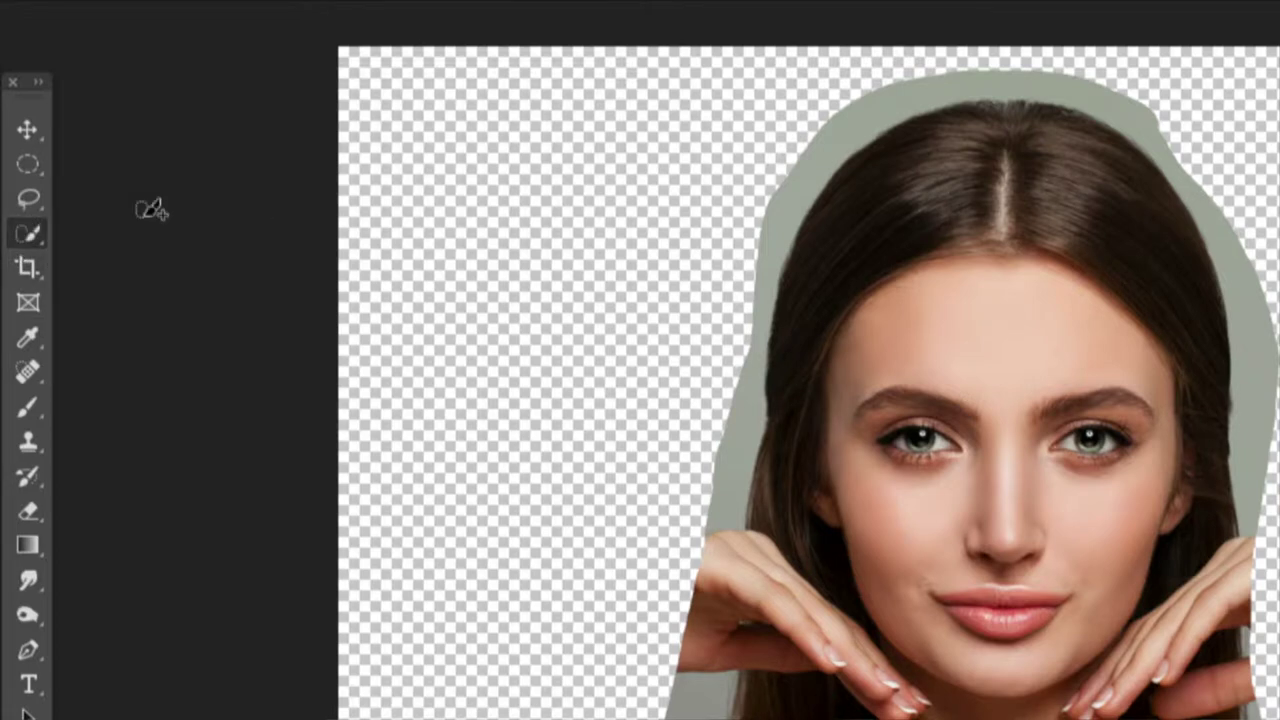
right_click(29, 238)
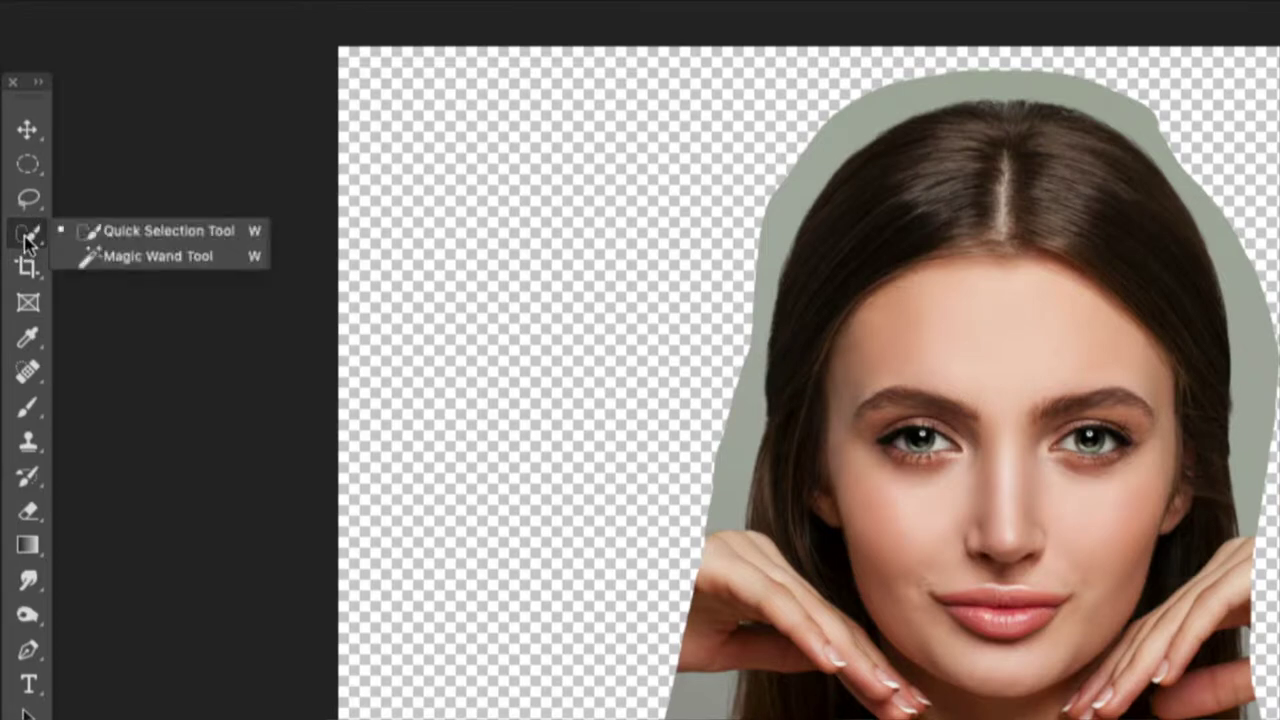
left_click(112, 255)
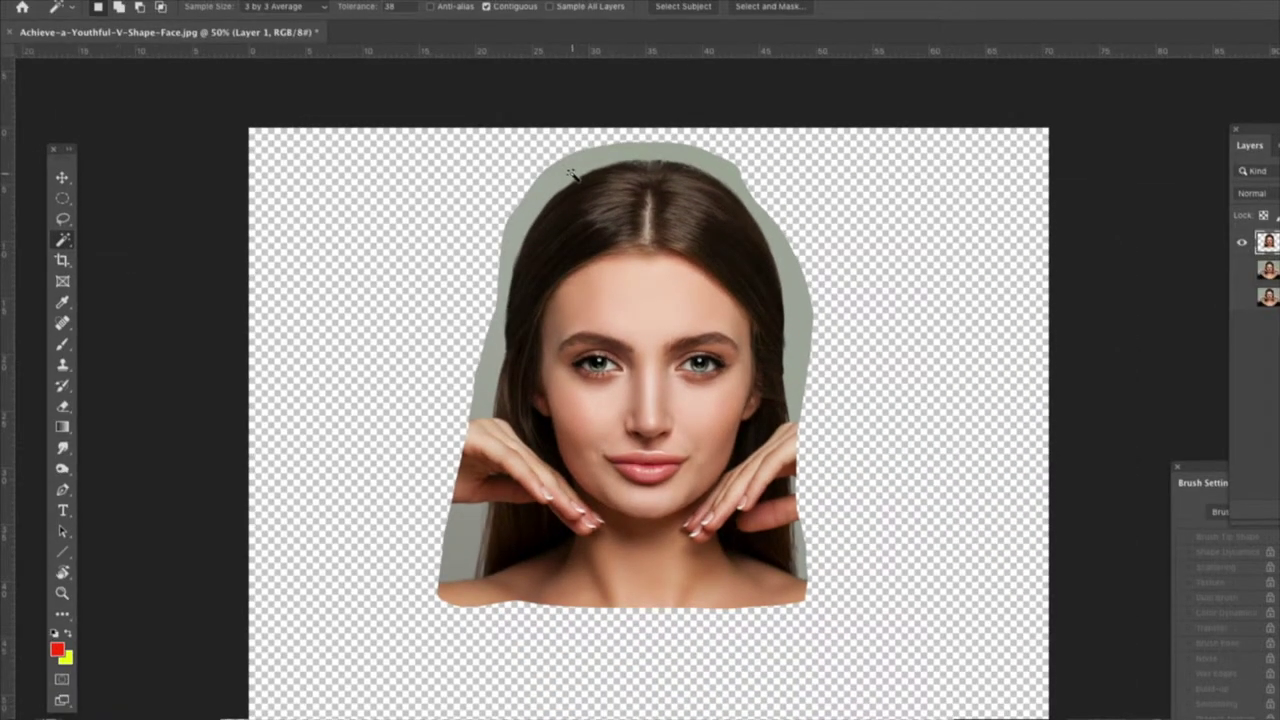
left_click(573, 173)
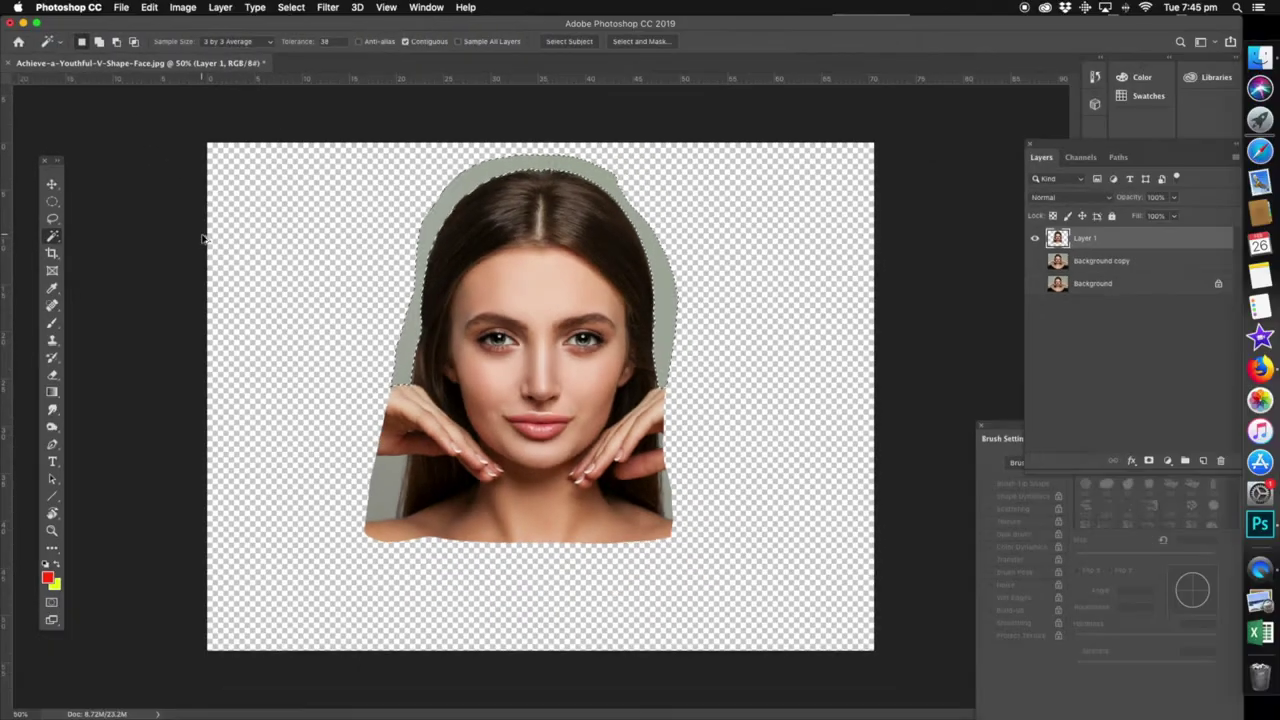
- Cut away the selected grey backdrop patches, including the strip beside the hair
left_click(152, 10)
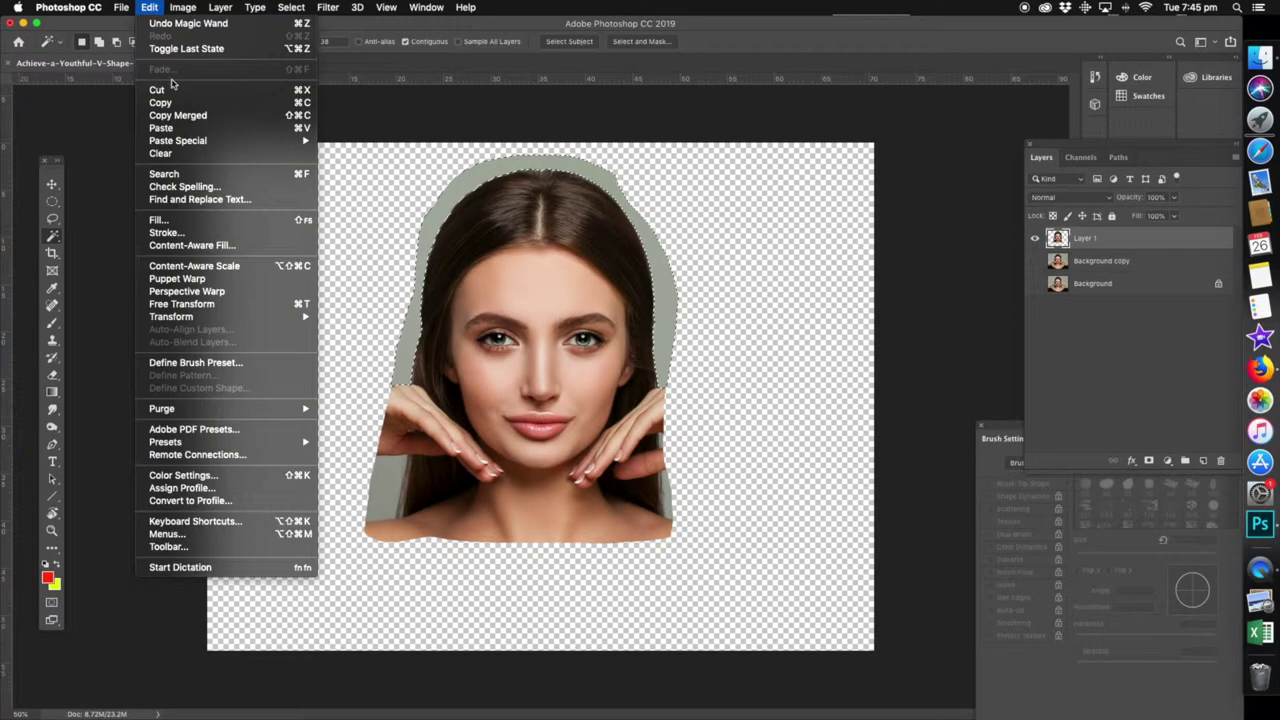
left_click(157, 89)
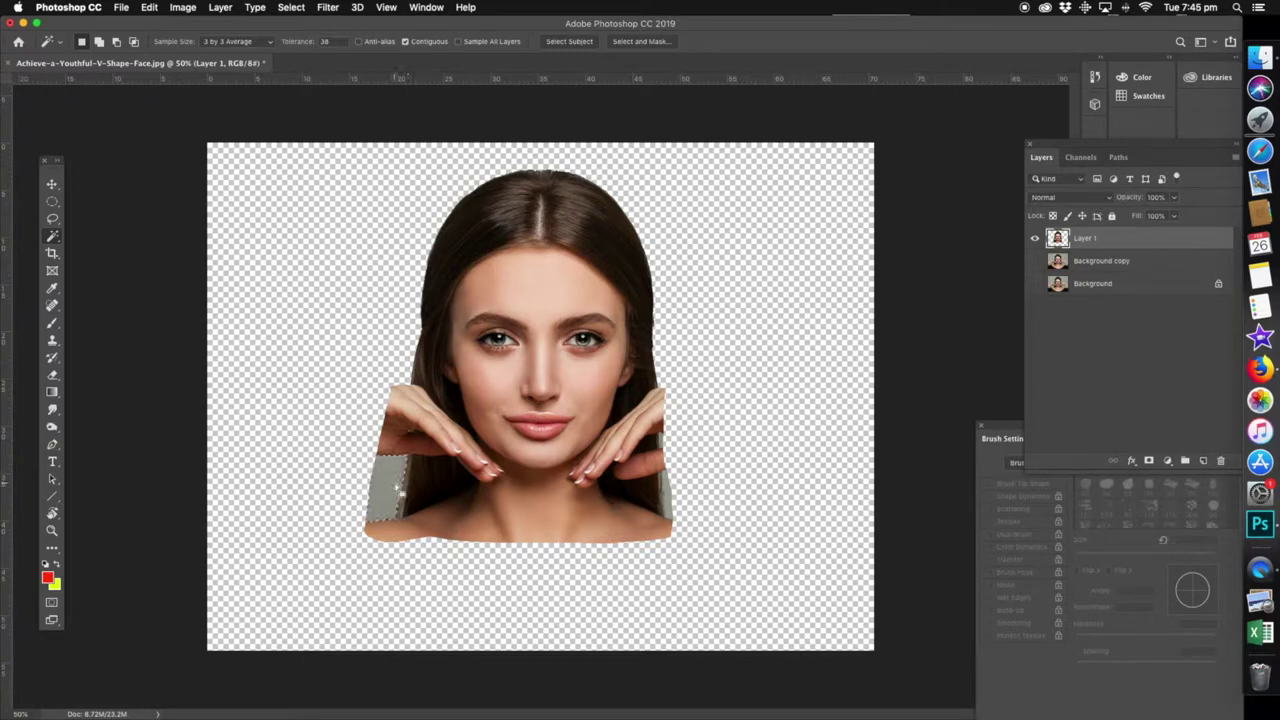
left_click(152, 9)
left_click(157, 89)
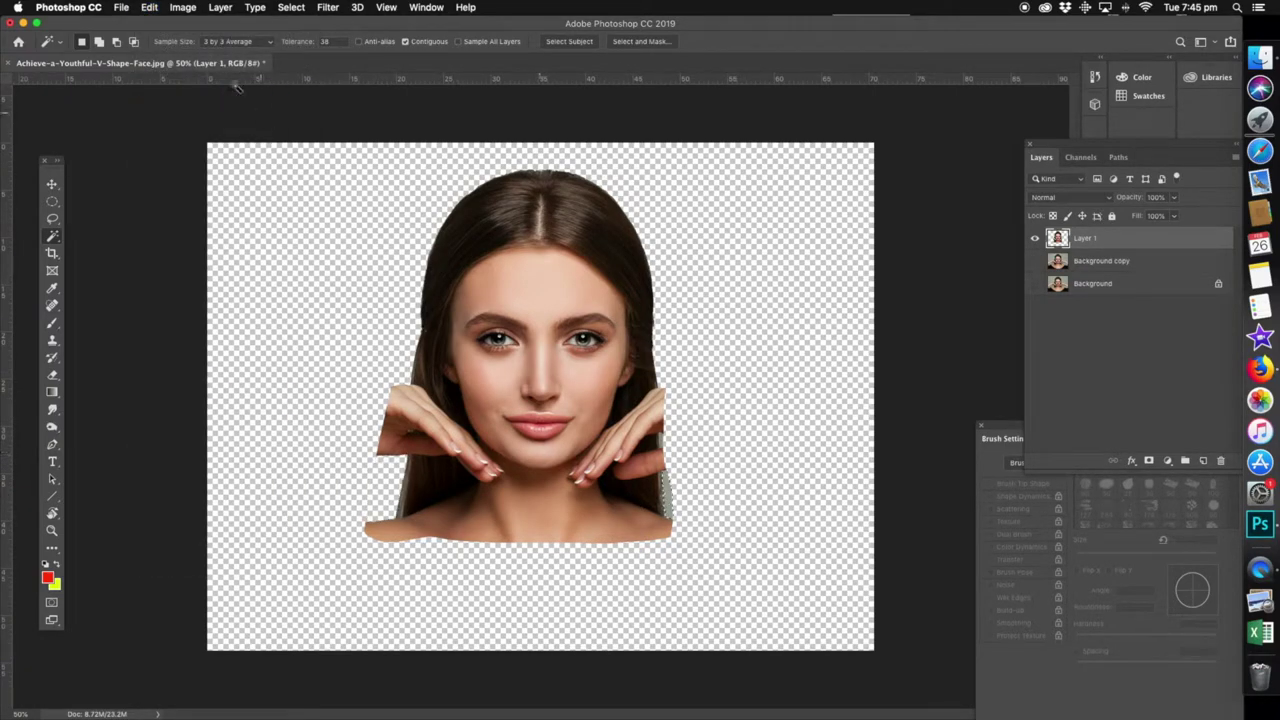
left_click(150, 8)
left_click(157, 89)
left_click(150, 8)
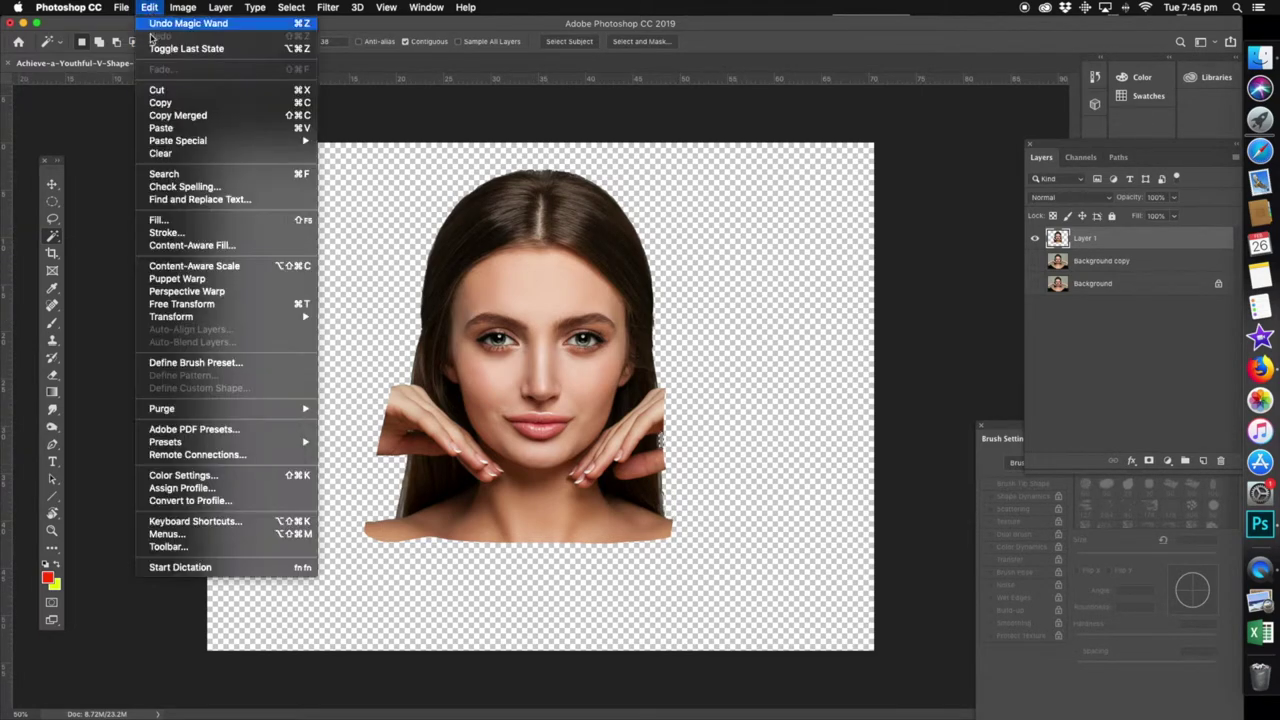
left_click(155, 89)
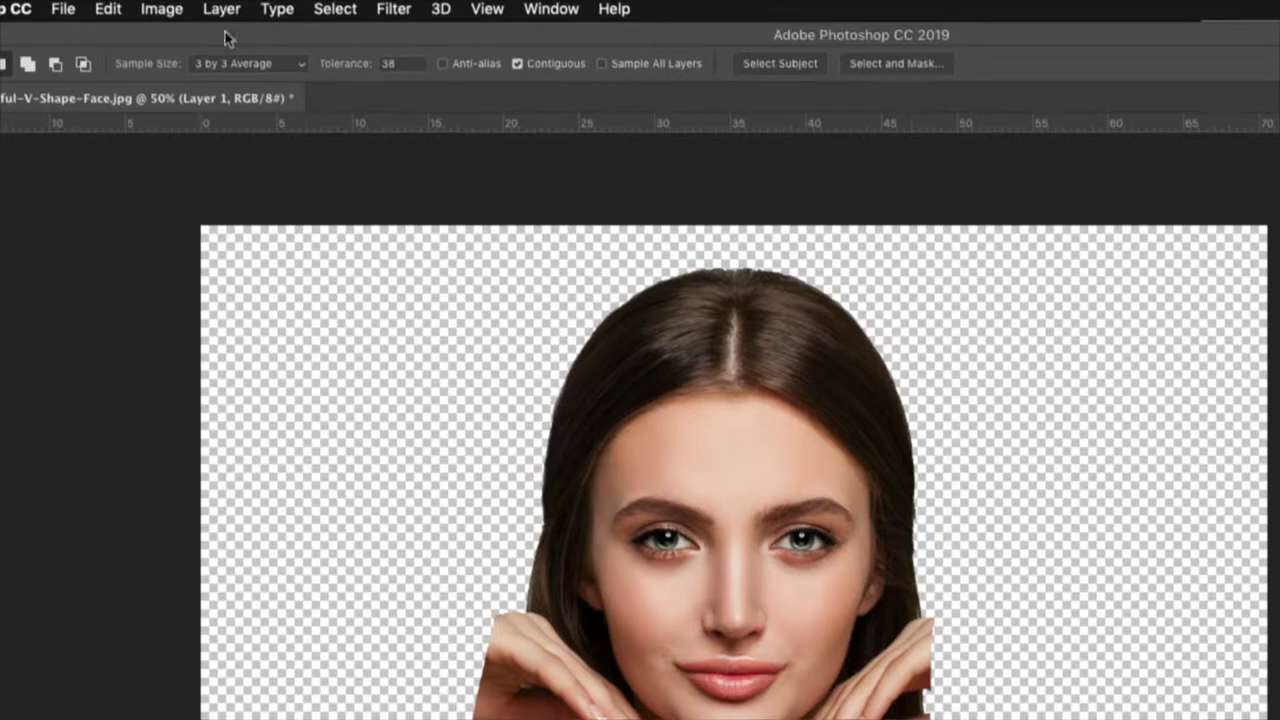
- Apply a Threshold adjustment at level 100 to the Layer 1 portrait
left_click(165, 11)
mouse_move(185, 75)
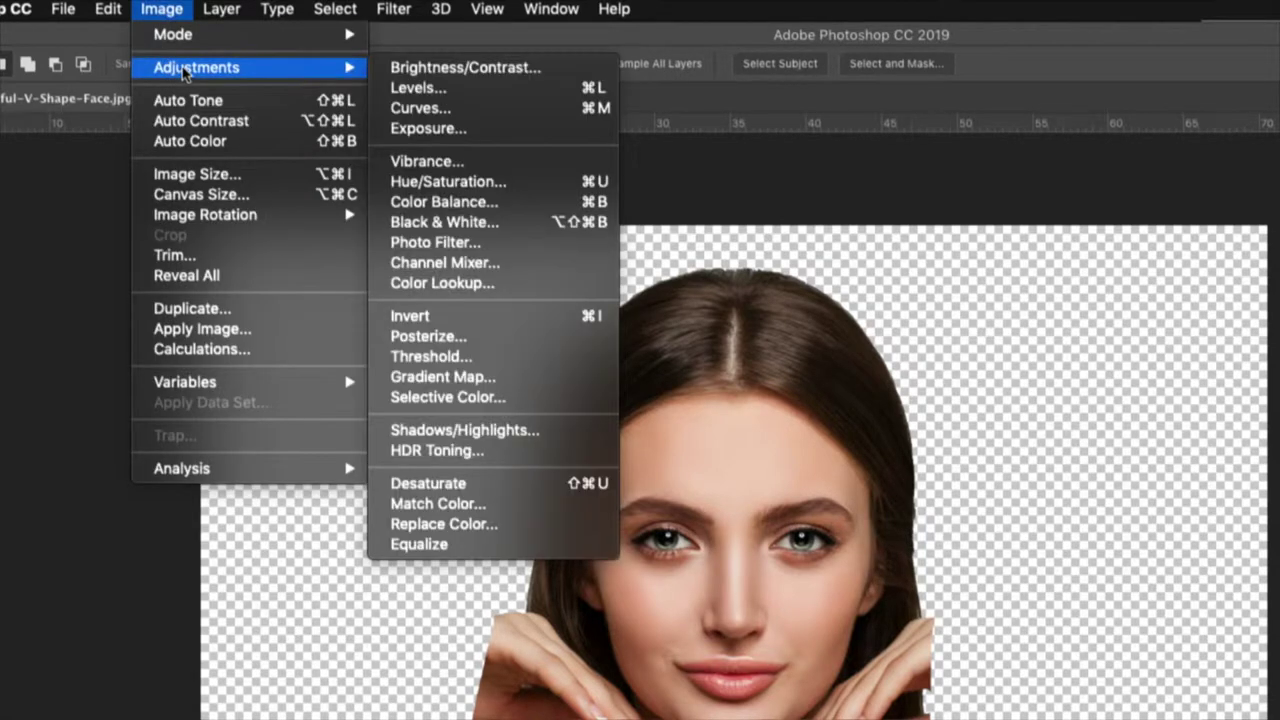
left_click(490, 358)
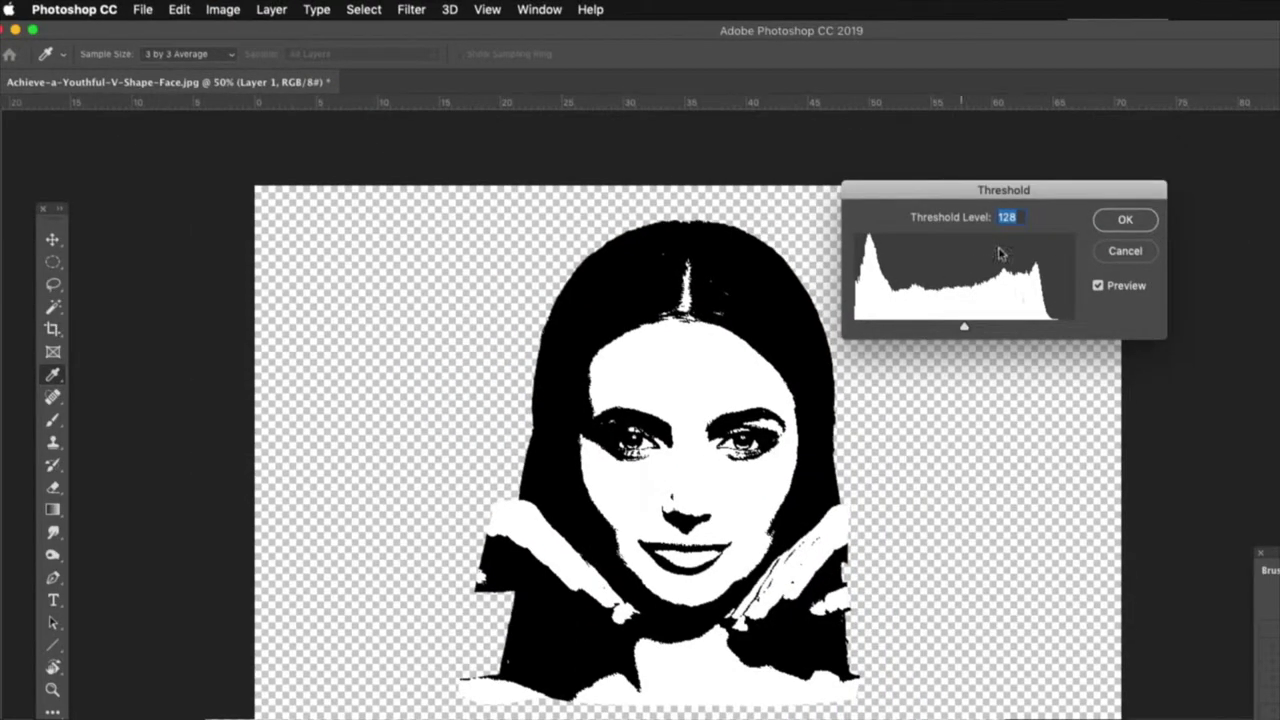
left_click_drag(1051, 192, 1077, 187)
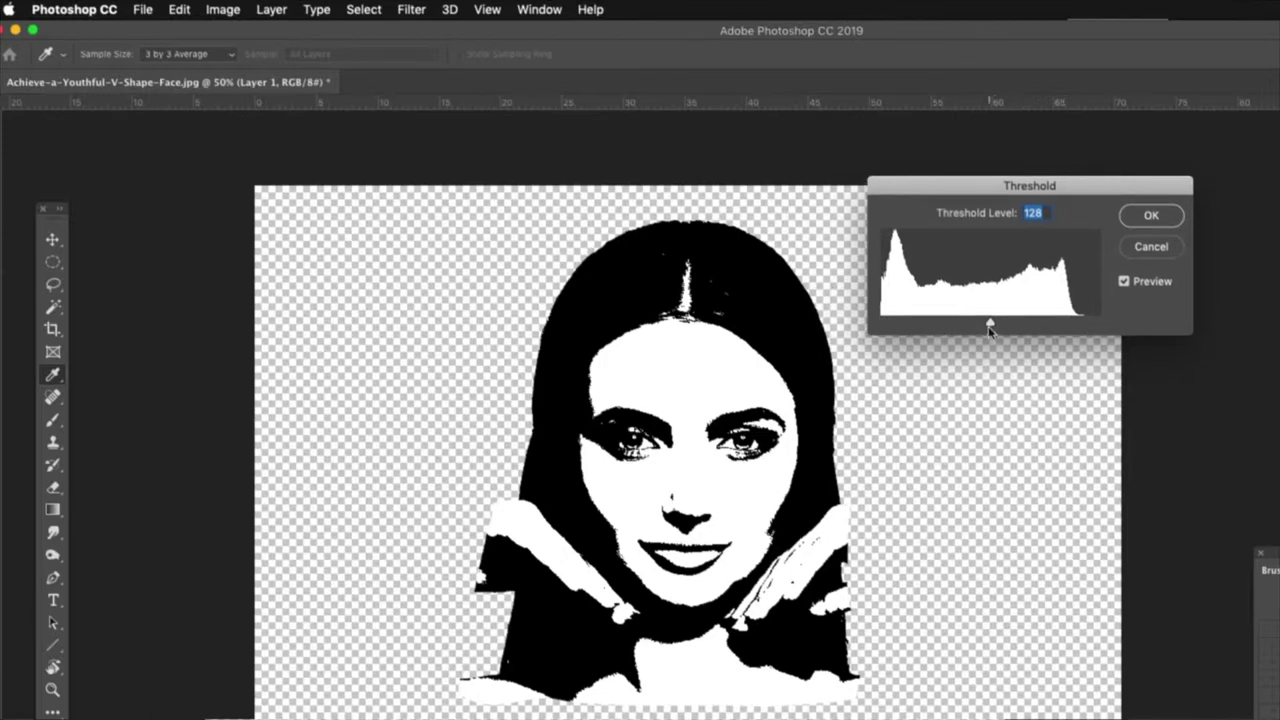
left_click_drag(992, 326, 963, 325)
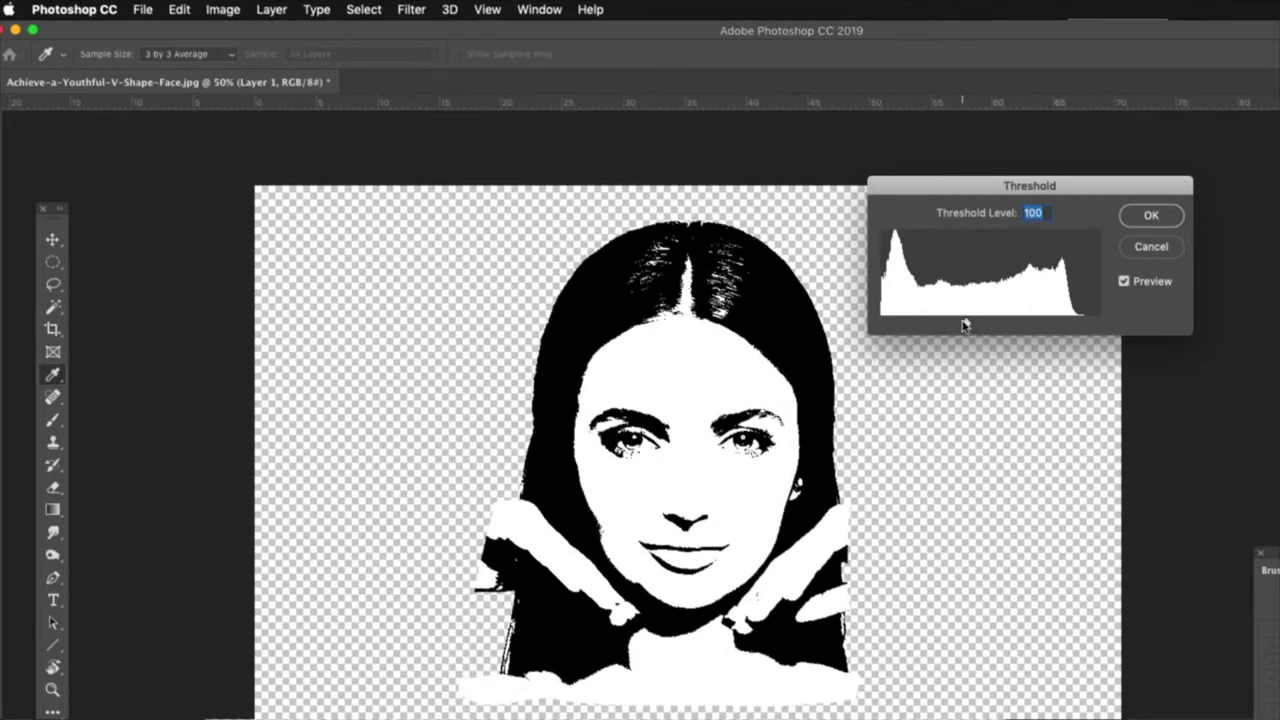
left_click(1149, 217)
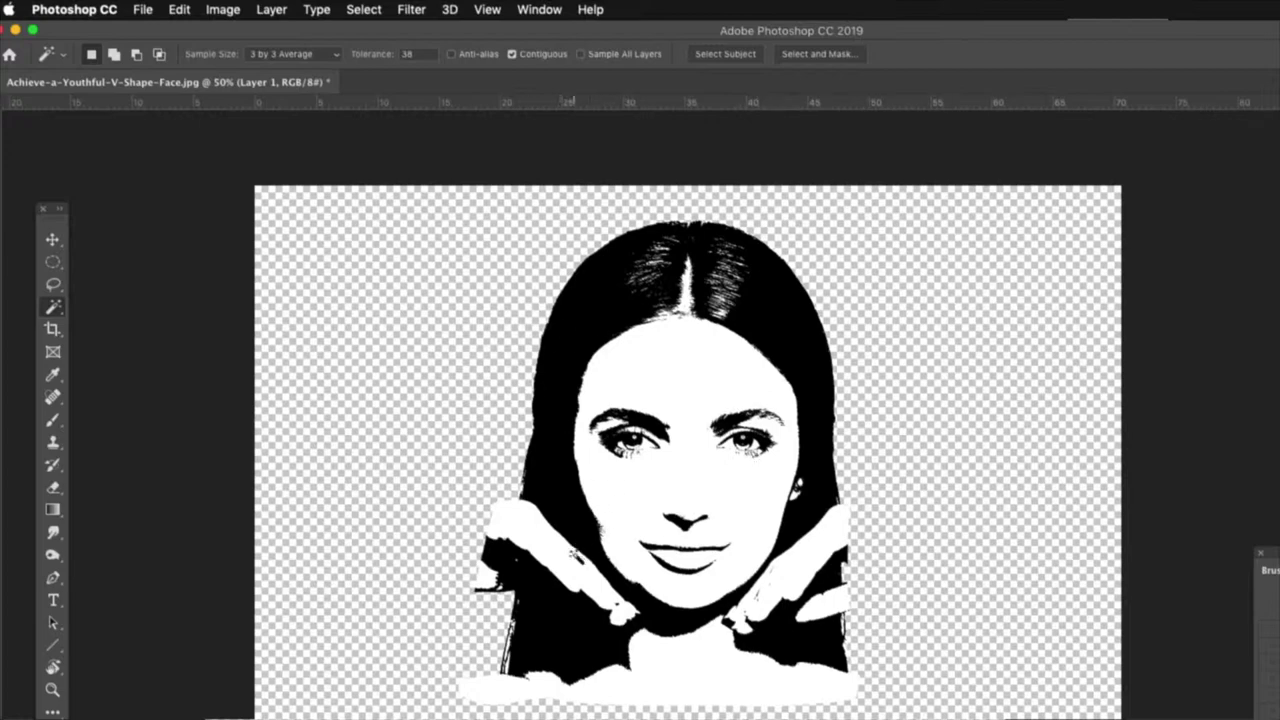
- Lasso the left hand beside the face and fill it black with the Paint Bucket
left_click(52, 689)
left_click(703, 626)
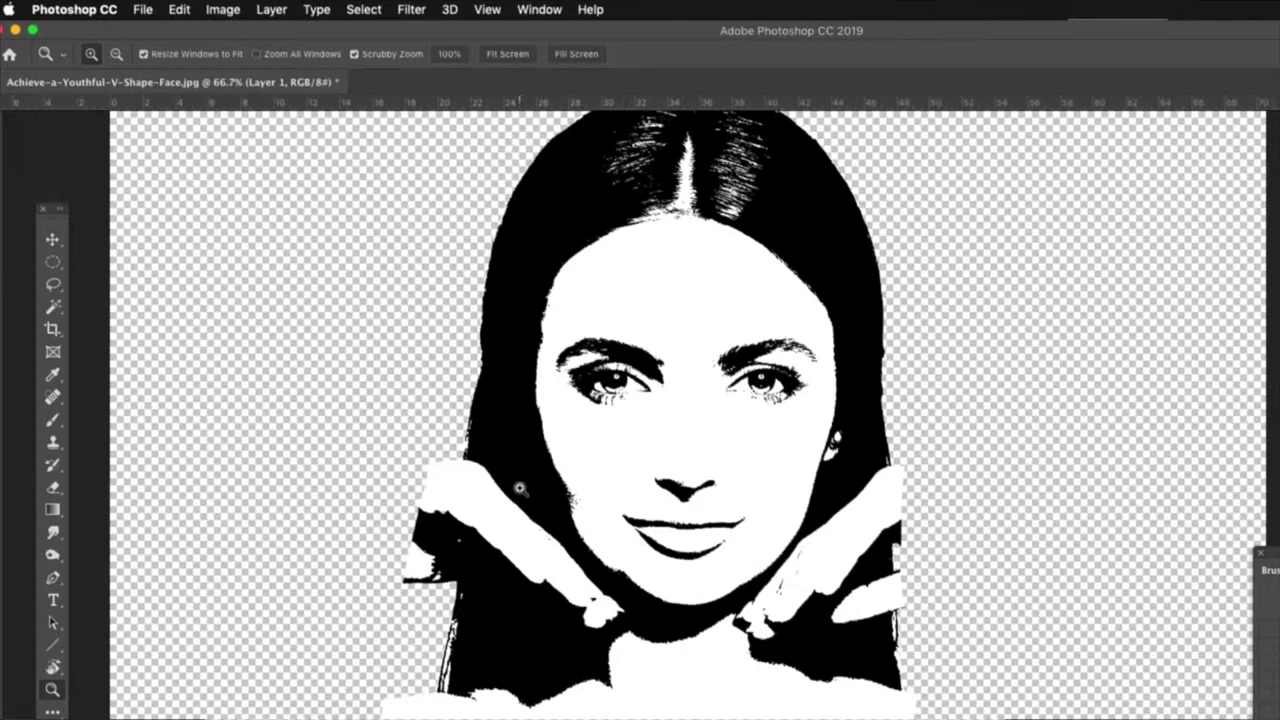
left_click(52, 284)
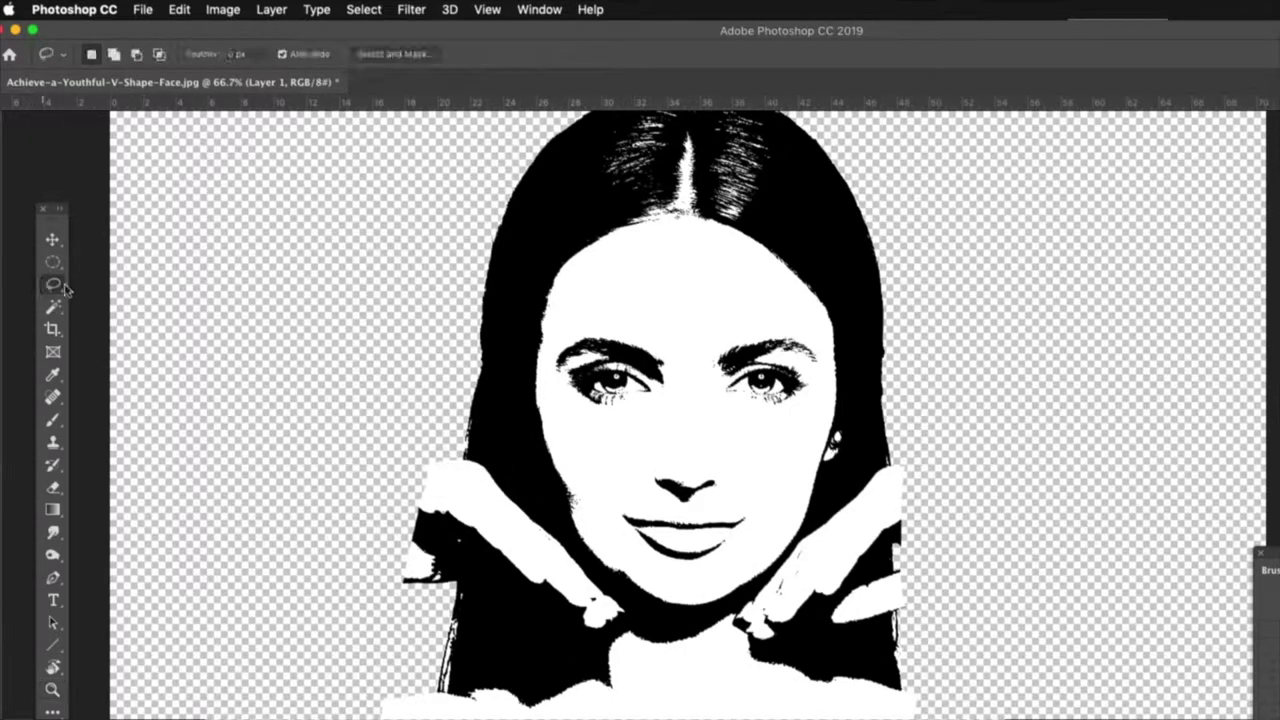
mouse_move(465, 456)
left_mouse_down()
mouse_move(475, 644)
mouse_move(547, 652)
mouse_move(635, 636)
mouse_move(643, 617)
mouse_move(626, 591)
mouse_move(470, 449)
left_mouse_up()
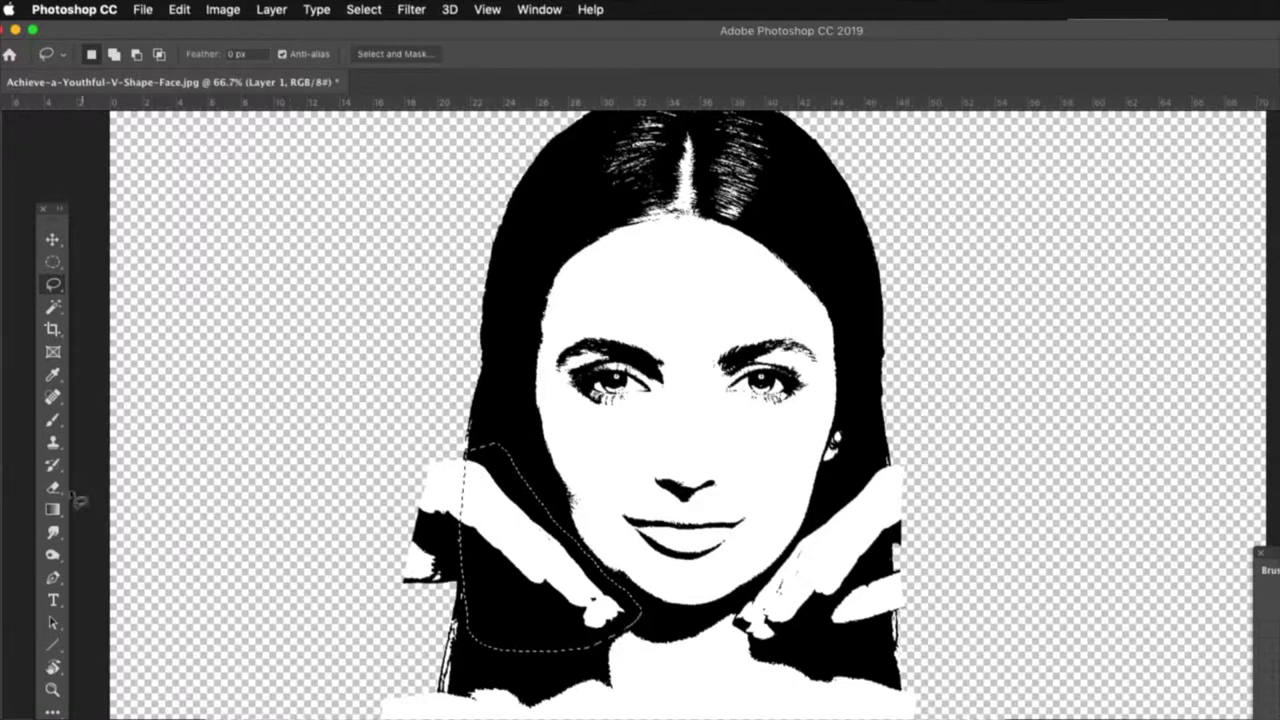
left_click(52, 510)
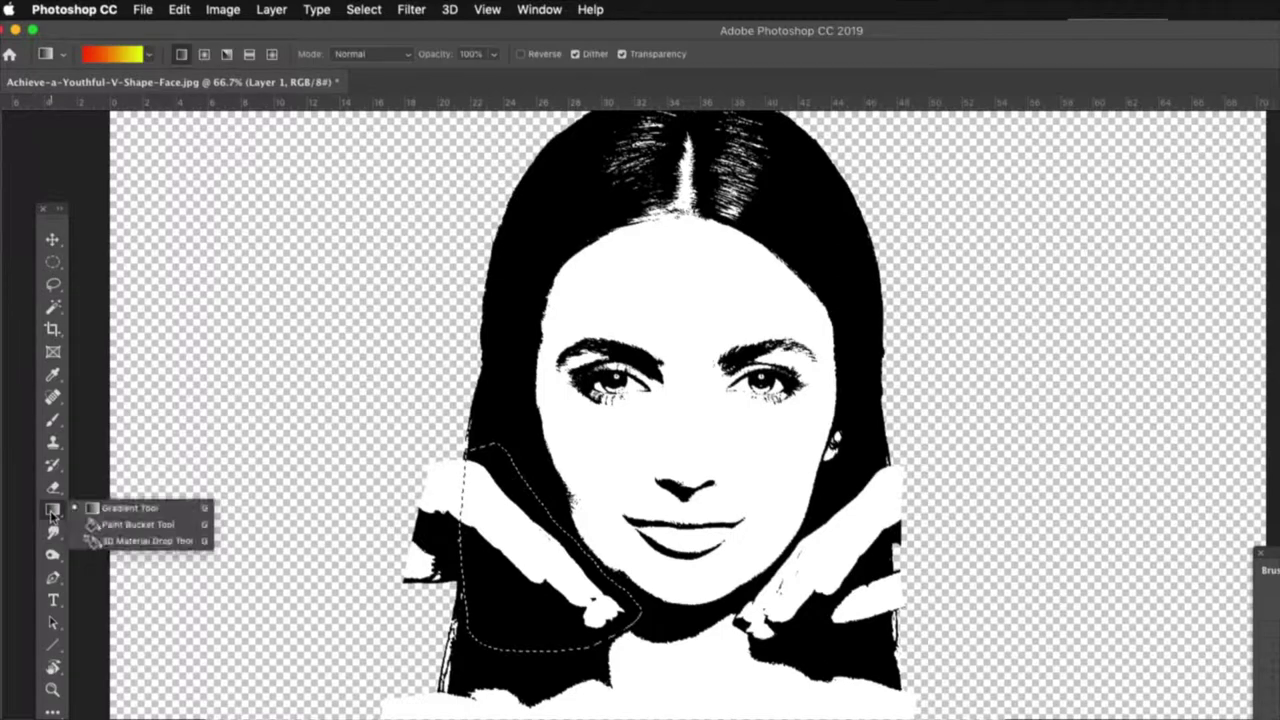
left_click(107, 525)
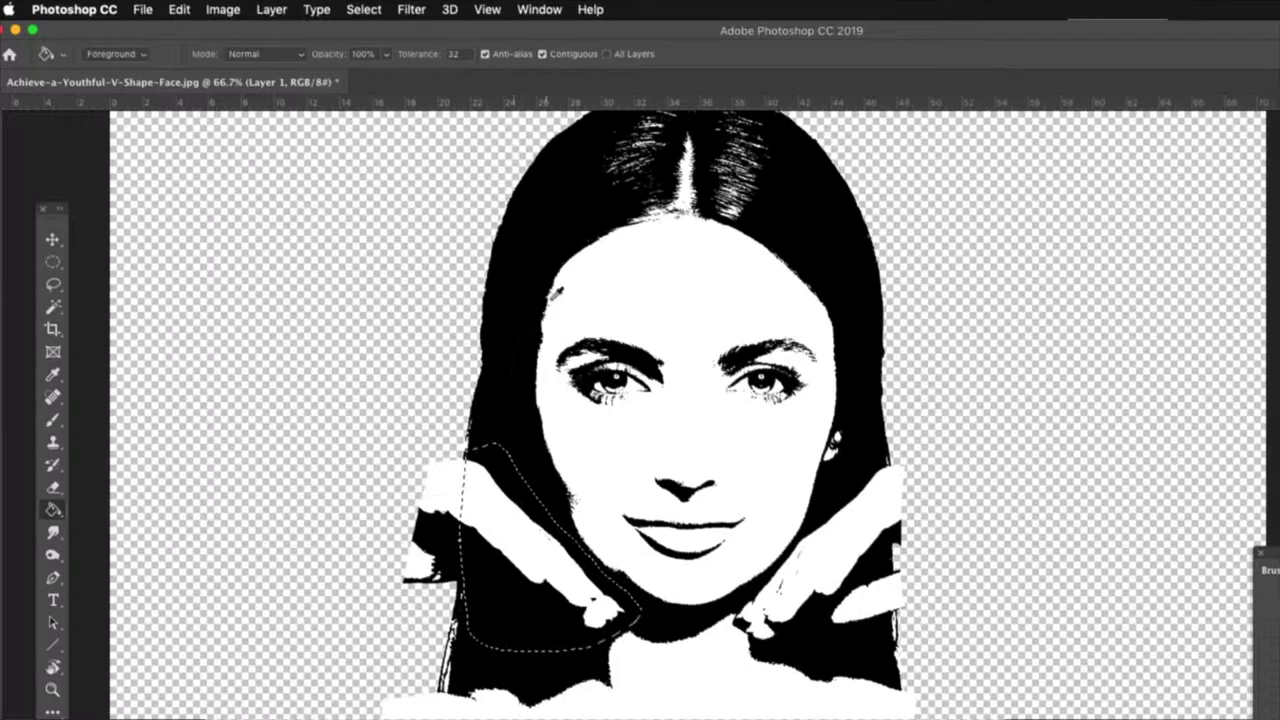
left_click(509, 530)
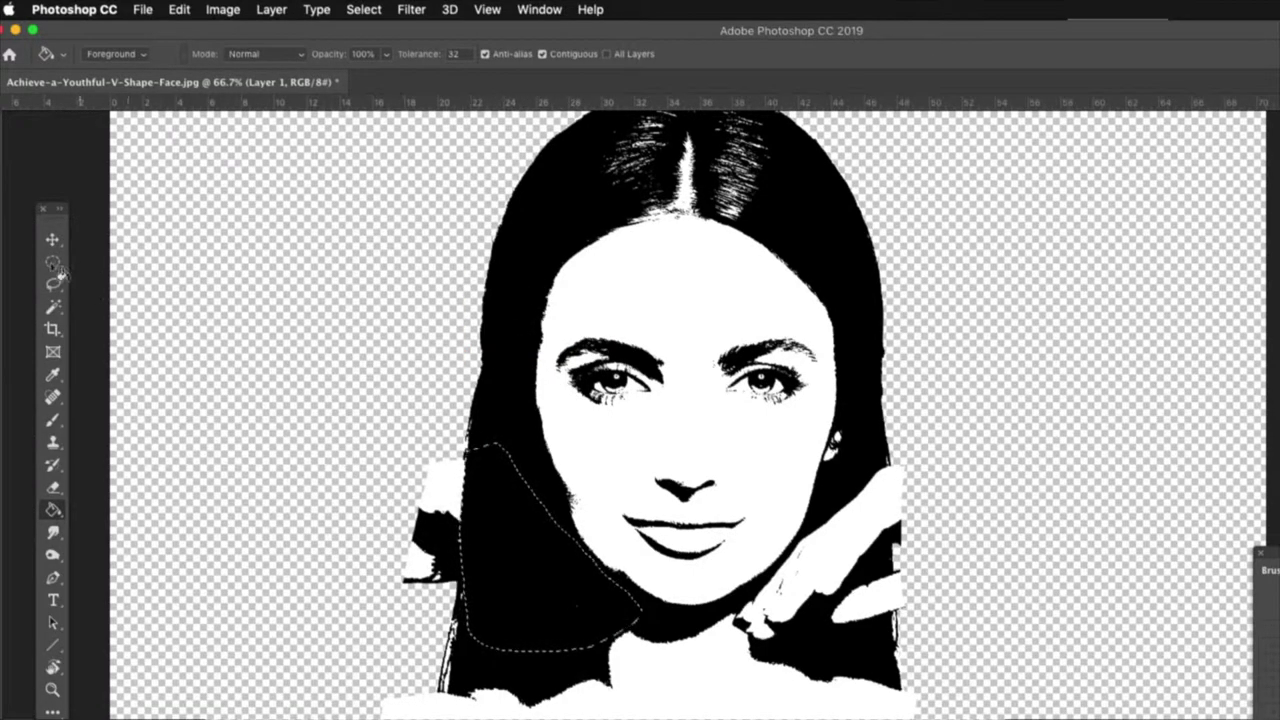
- Lasso the right hand and fill it and the remaining white specks with black
left_click_drag(53, 284, 135, 284)
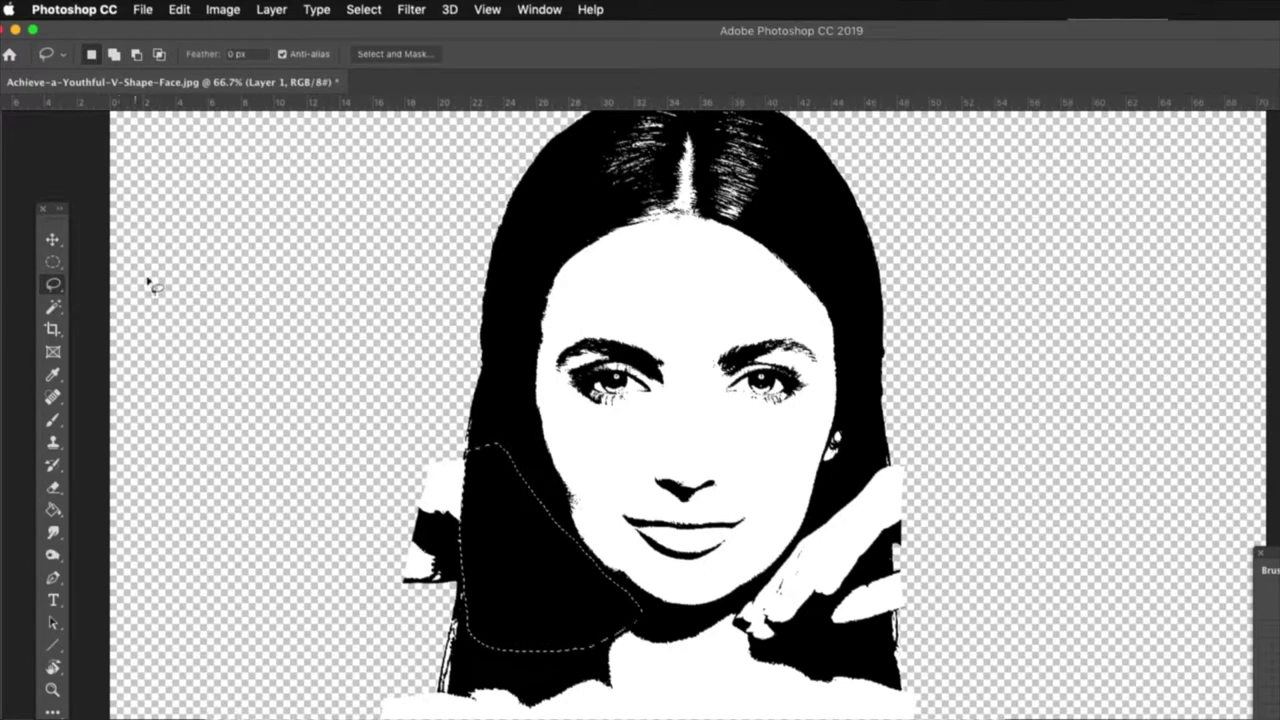
mouse_move(897, 468)
left_mouse_down()
mouse_move(893, 625)
mouse_move(845, 655)
mouse_move(785, 660)
mouse_move(752, 645)
mouse_move(738, 612)
mouse_move(884, 440)
left_mouse_up()
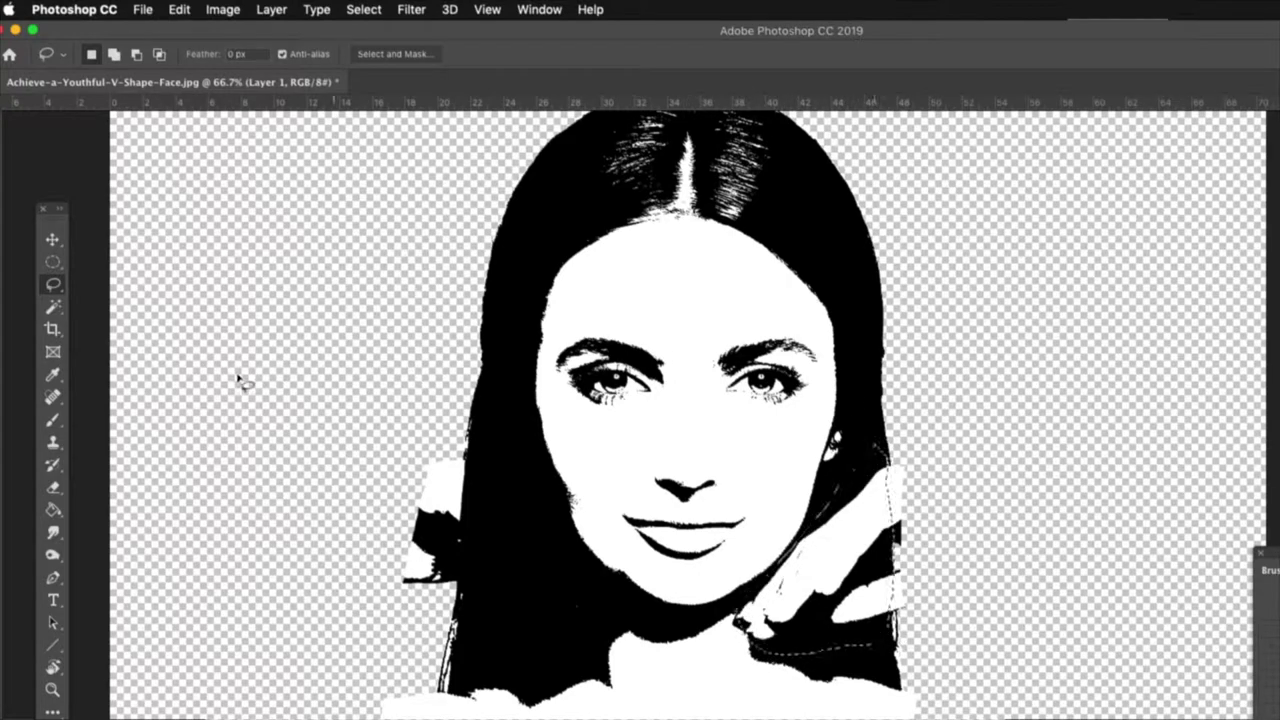
left_click(53, 510)
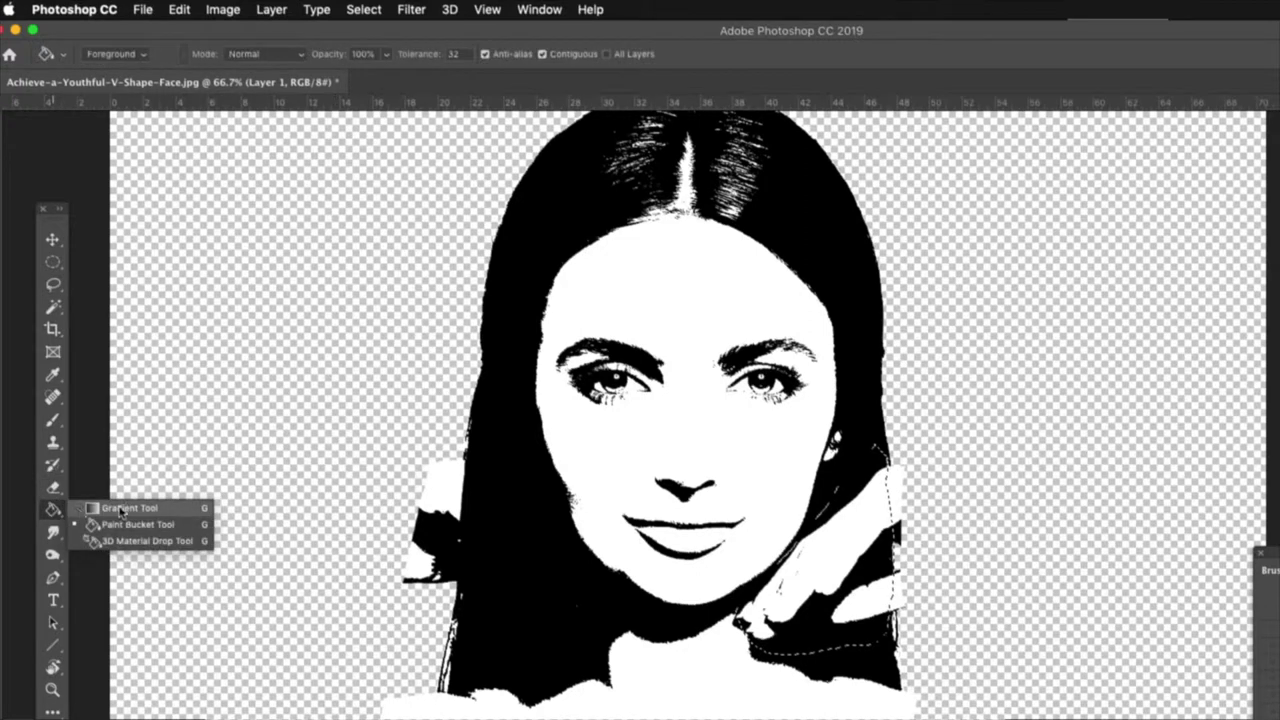
left_click(125, 524)
left_click(865, 548)
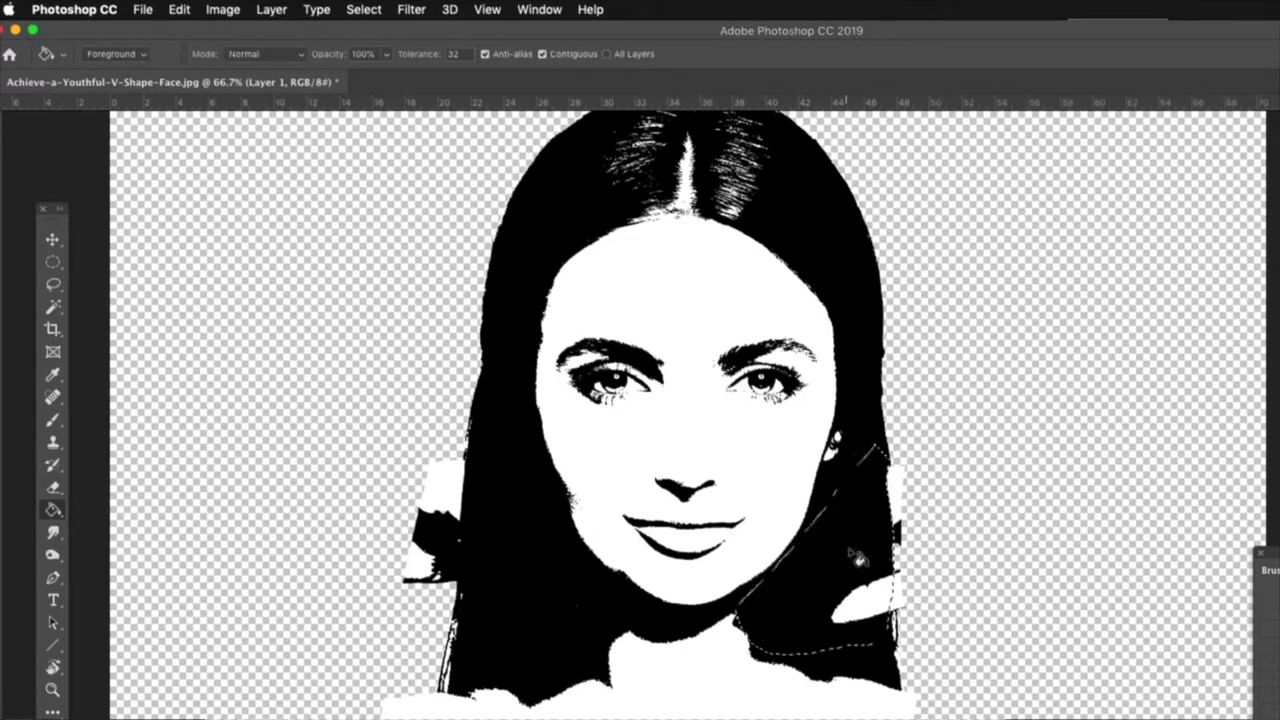
left_click(866, 598)
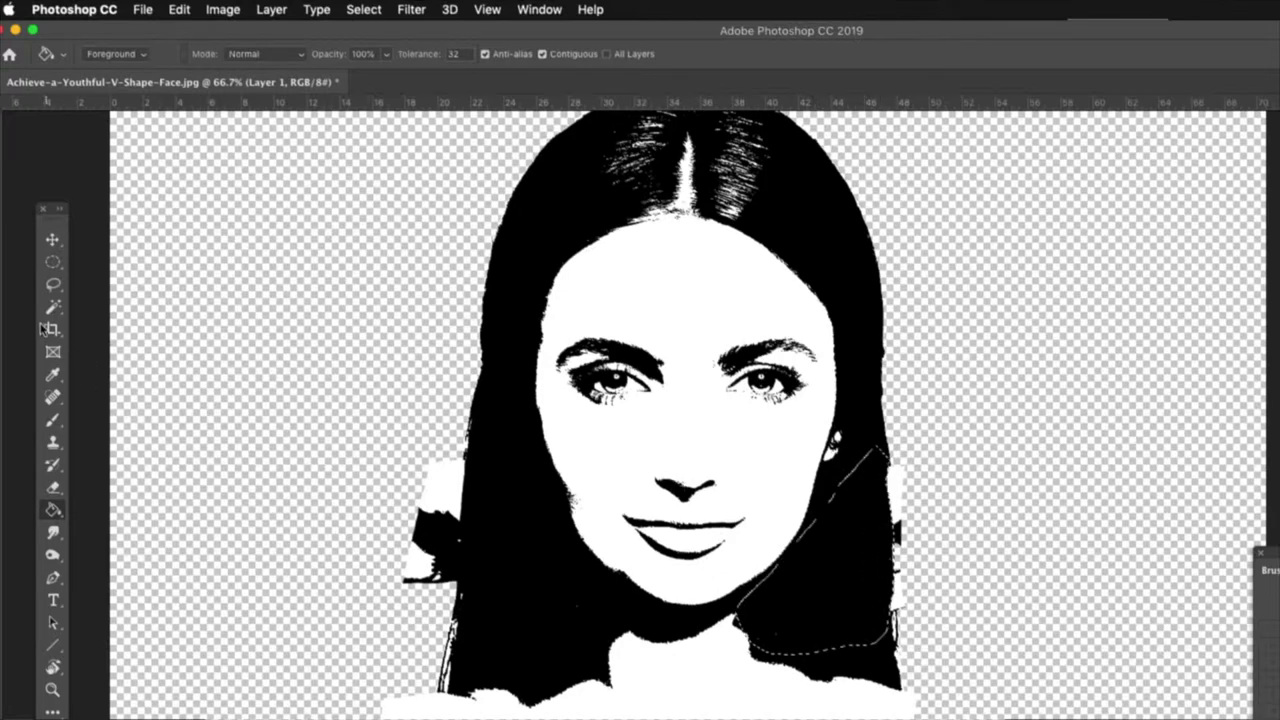
left_click(55, 289)
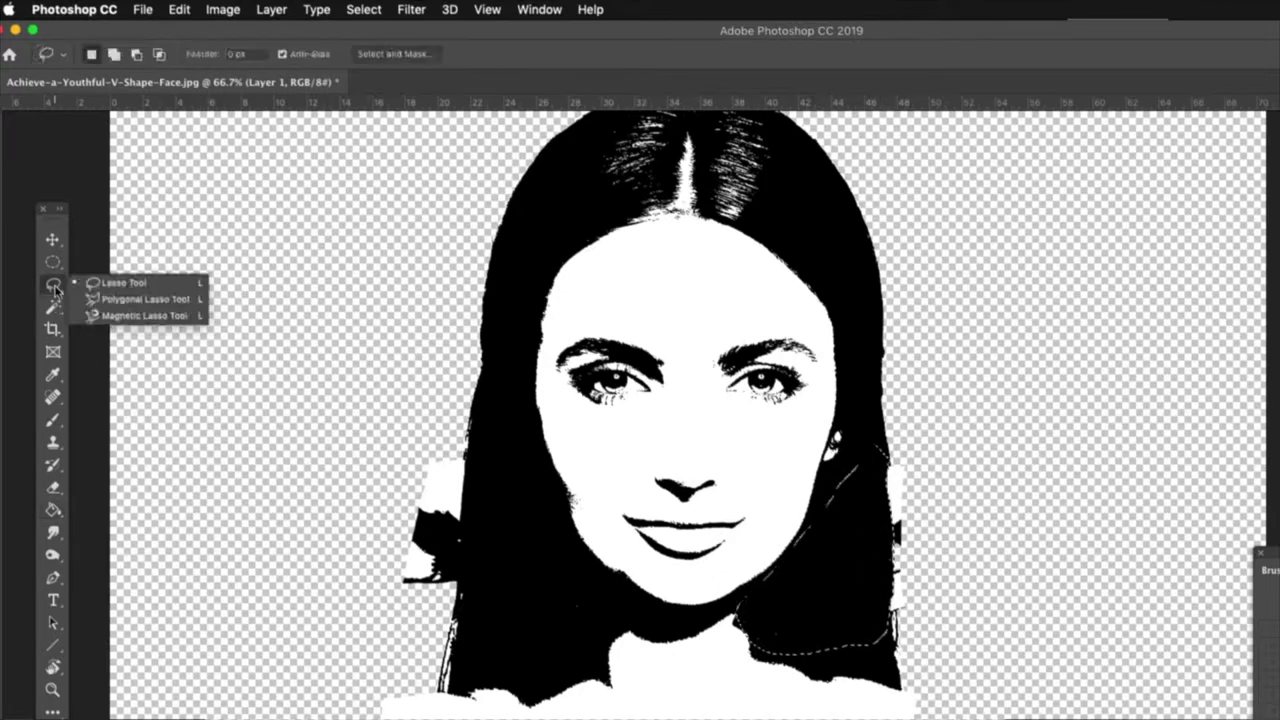
- Lasso the stray white strips along both hair edges and cut them away
left_click(125, 286)
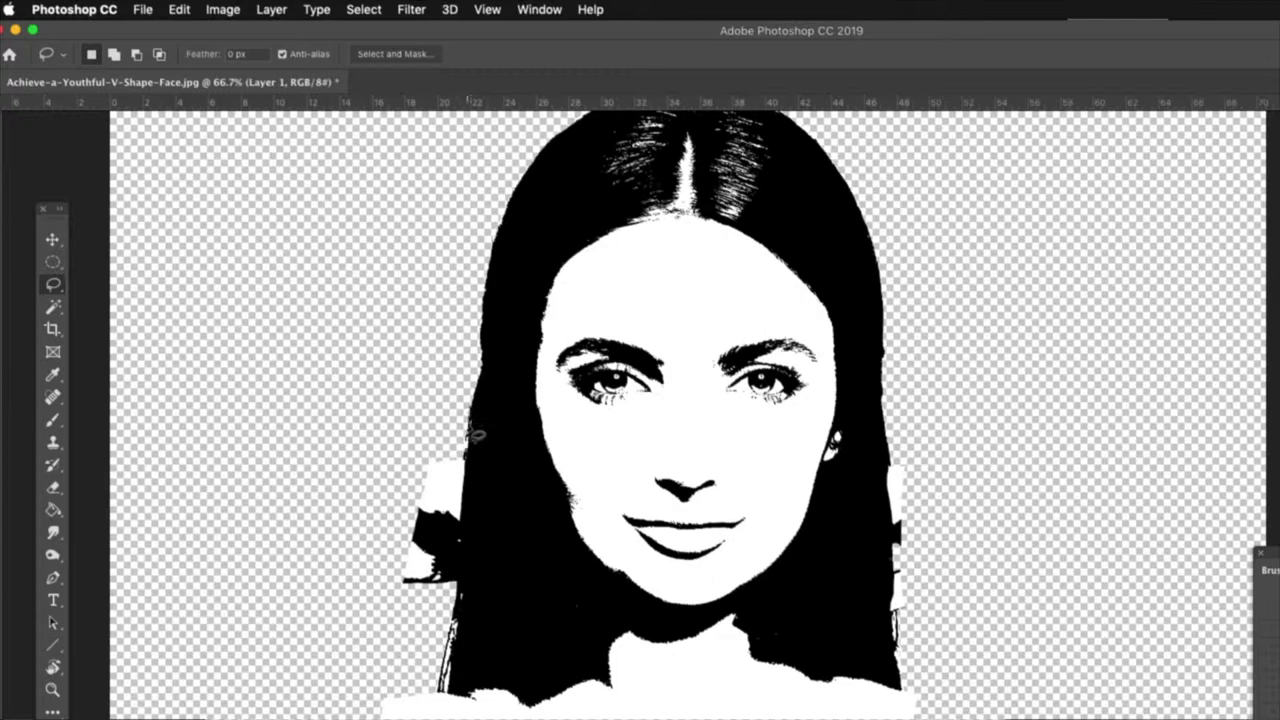
mouse_move(472, 460)
left_mouse_down()
mouse_move(458, 629)
mouse_move(389, 665)
mouse_move(358, 570)
mouse_move(458, 405)
left_mouse_up()
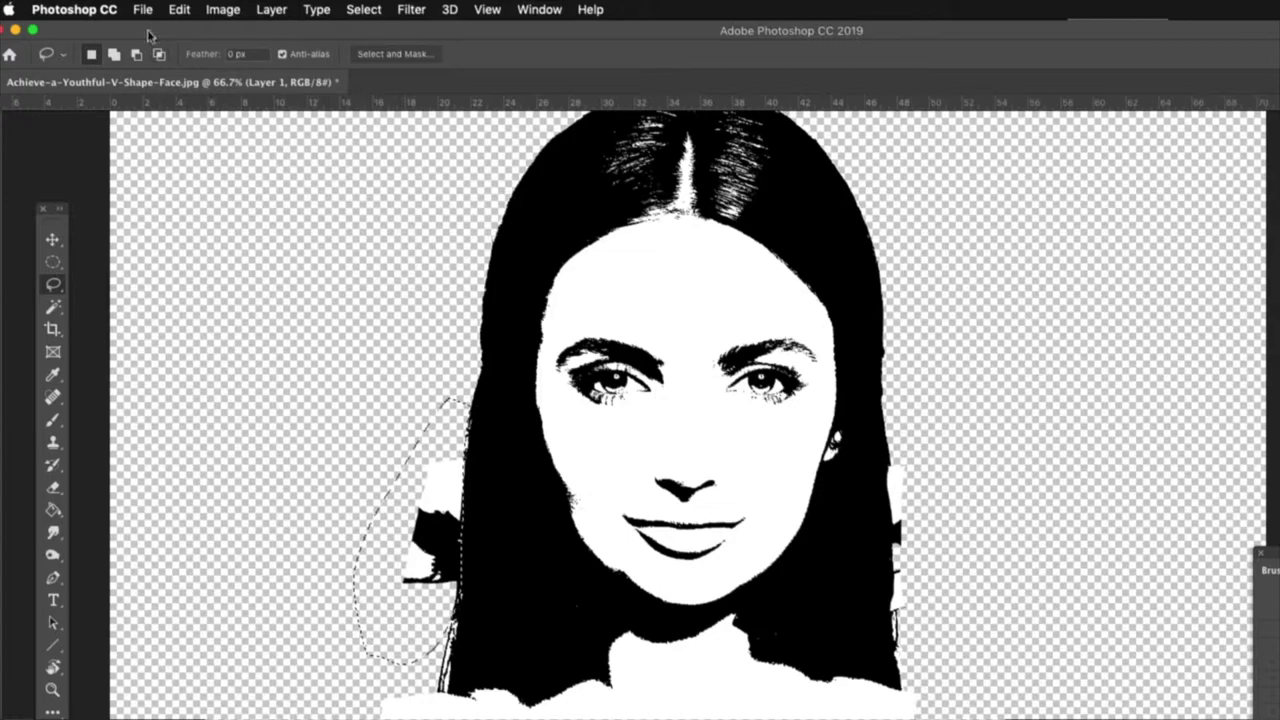
left_click(179, 10)
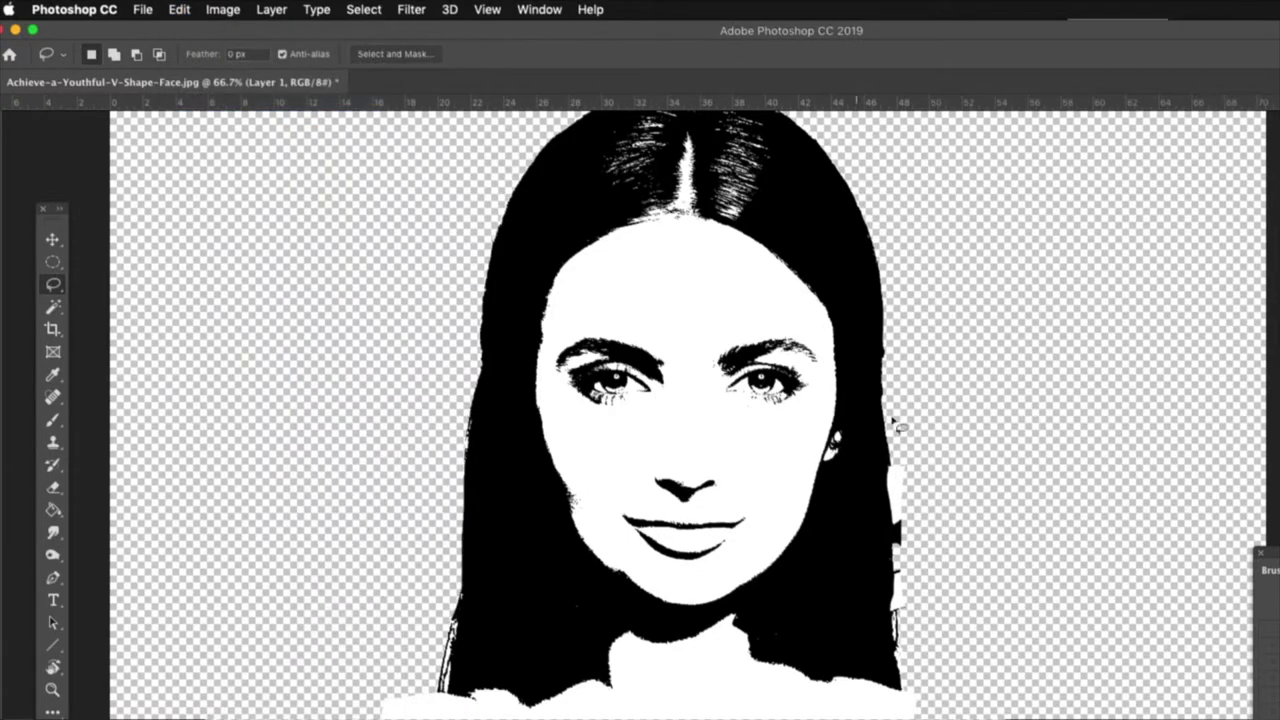
mouse_move(892, 440)
left_mouse_down()
mouse_move(895, 650)
mouse_move(905, 405)
left_mouse_up()
left_click(180, 10)
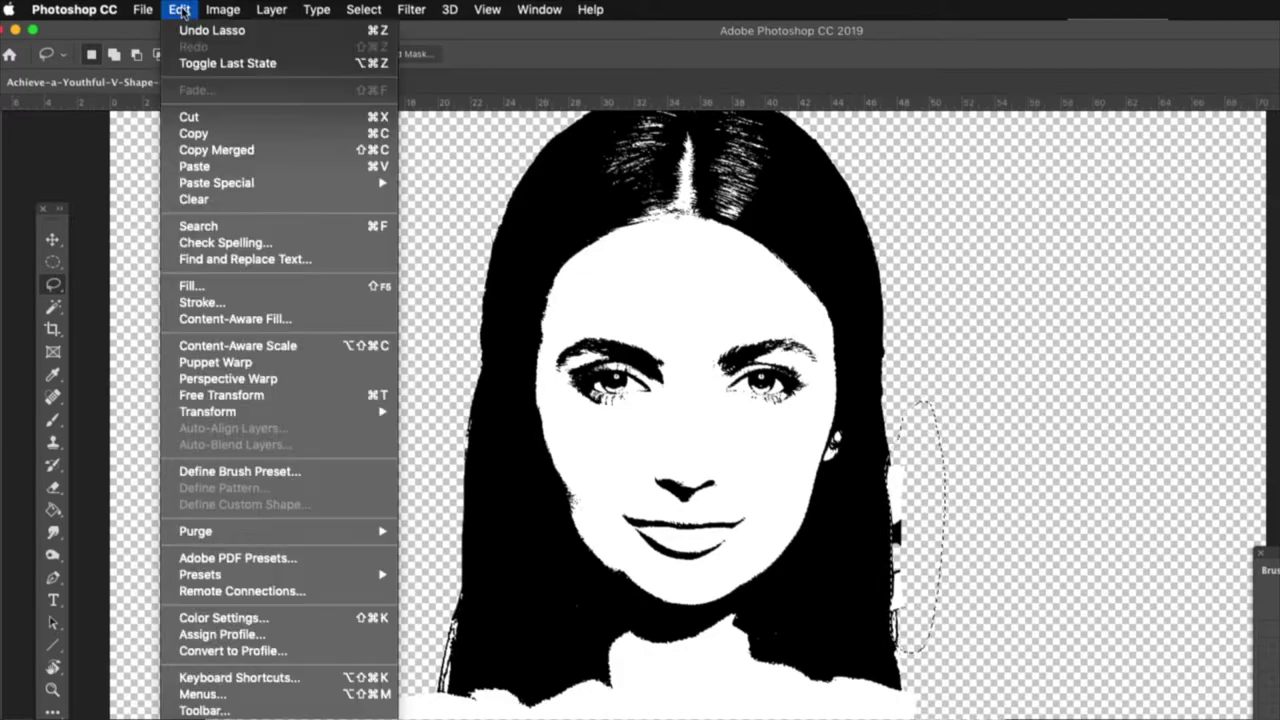
left_click(192, 117)
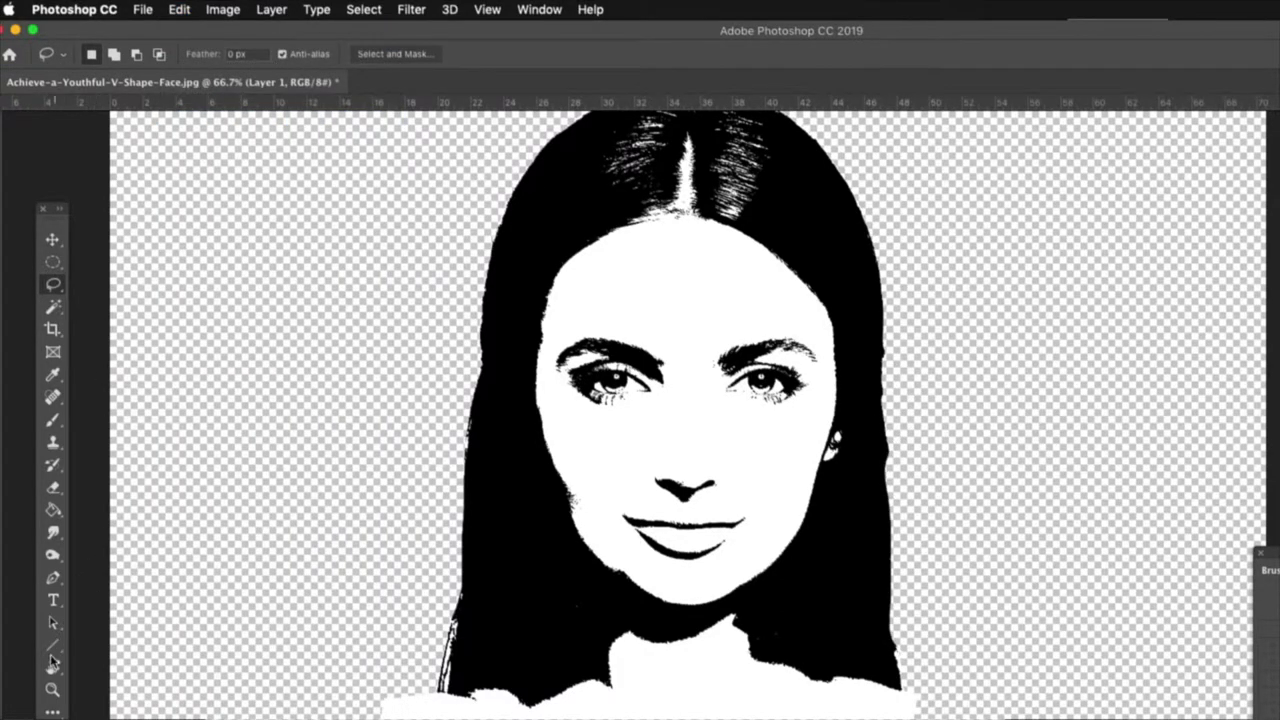
- Move the Layer 1 portrait slightly lower on the canvas
left_click(53, 689)
left_click(597, 469)
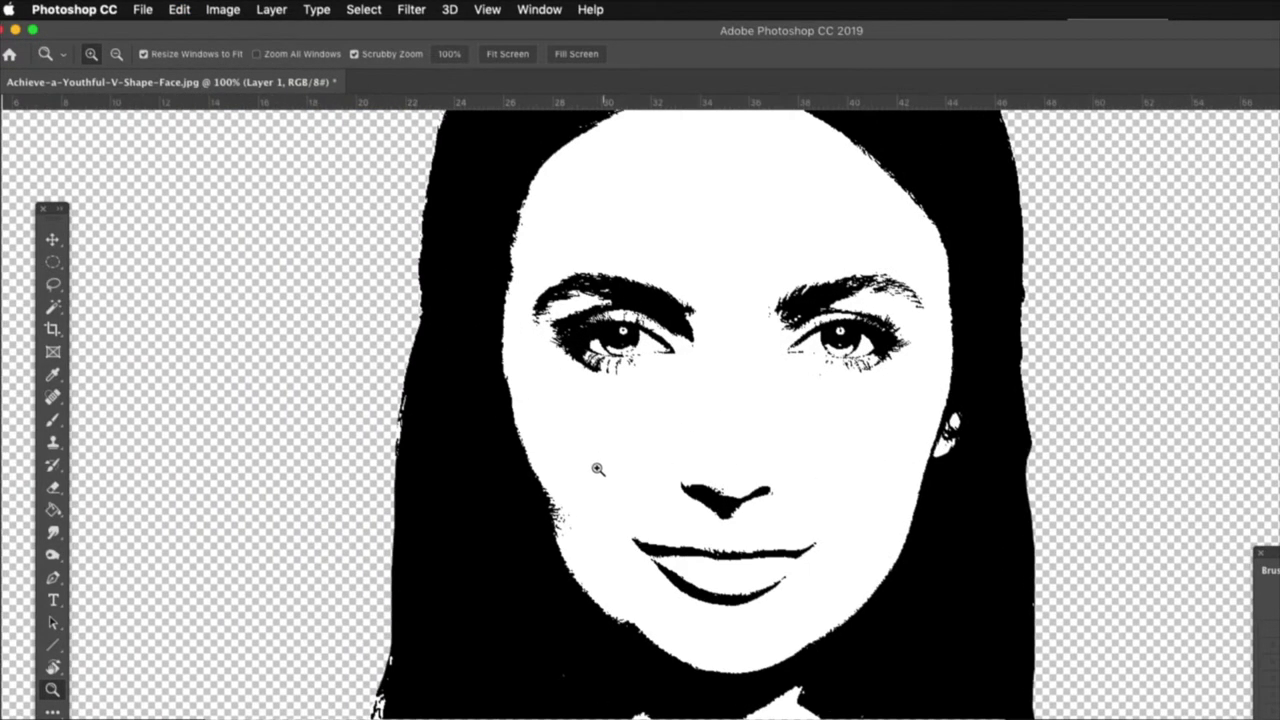
left_click(584, 445, "alt")
left_click(647, 455, "alt")
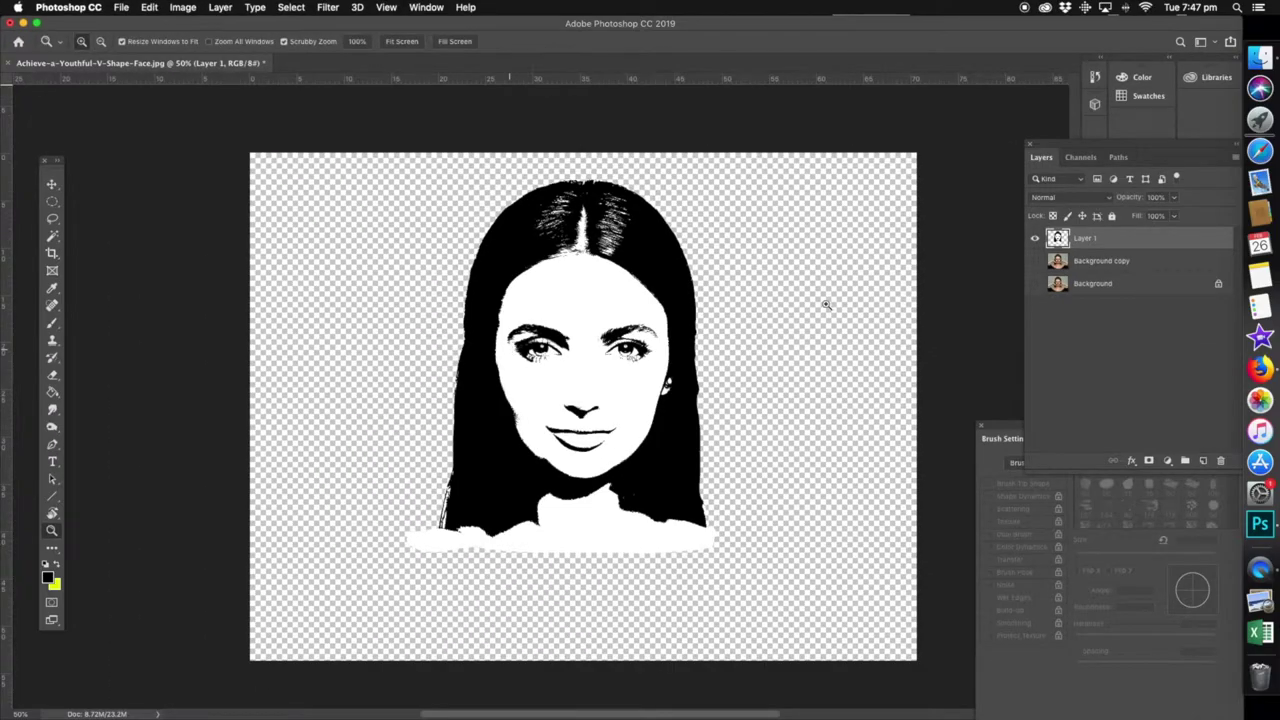
left_click(52, 184)
left_click_drag(584, 311, 576, 351)
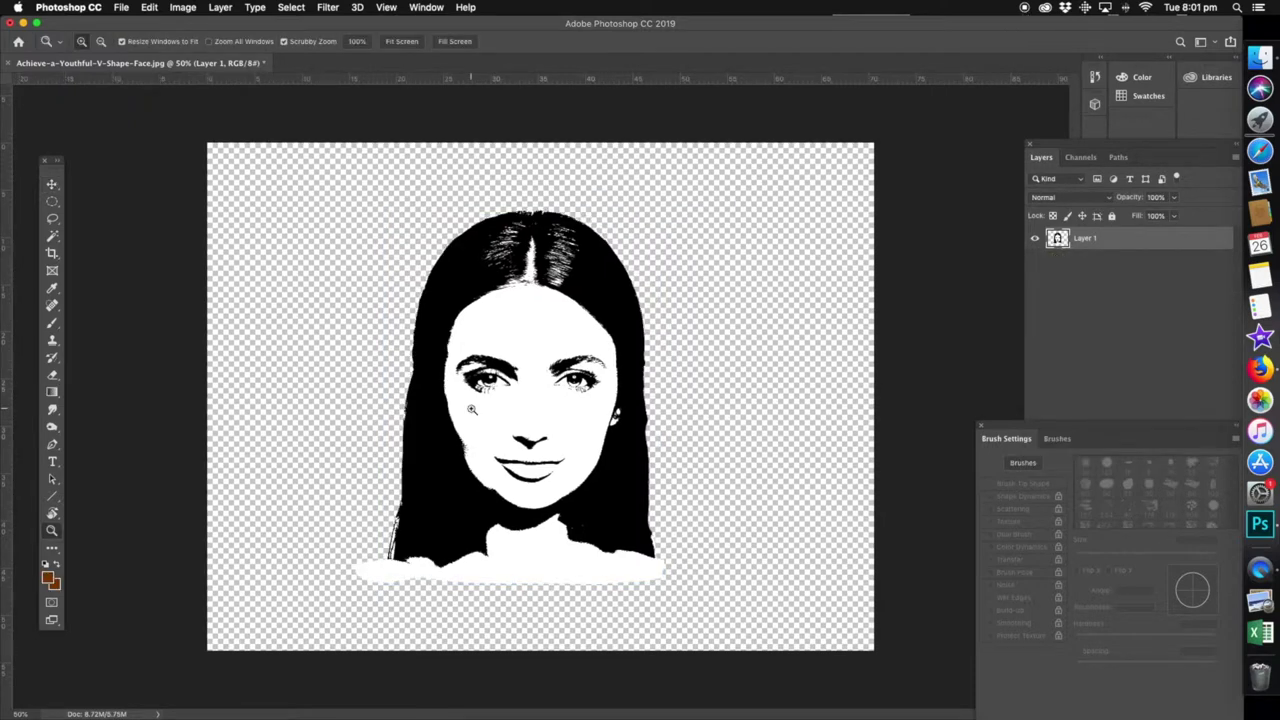
- Select the black hair and facial features using Color Range at Fuzziness 200
left_click(290, 8)
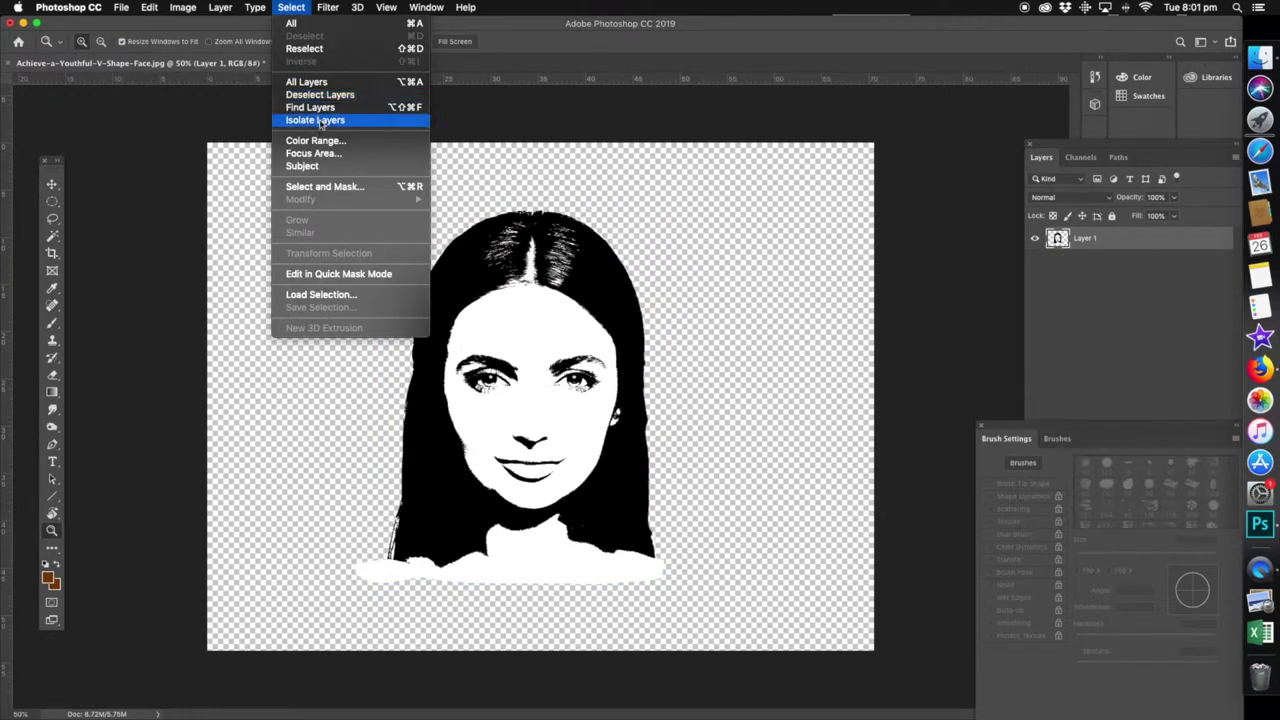
left_click(327, 145)
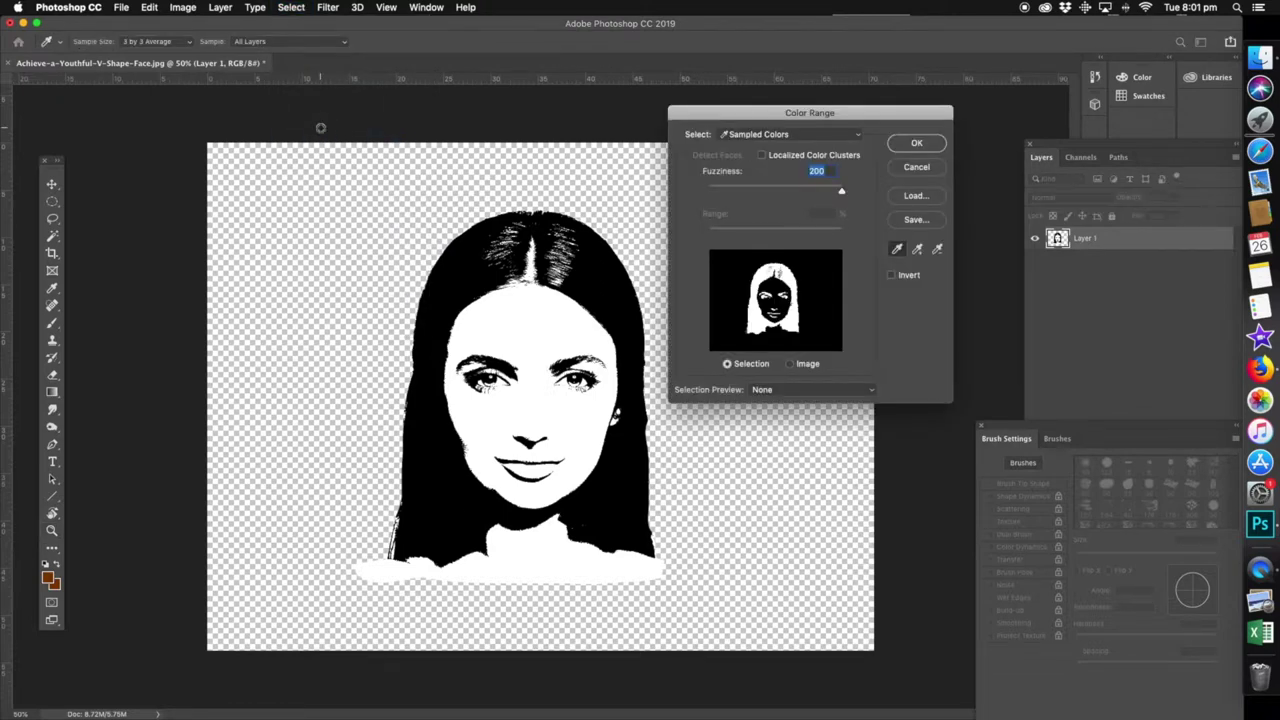
left_click(320, 127)
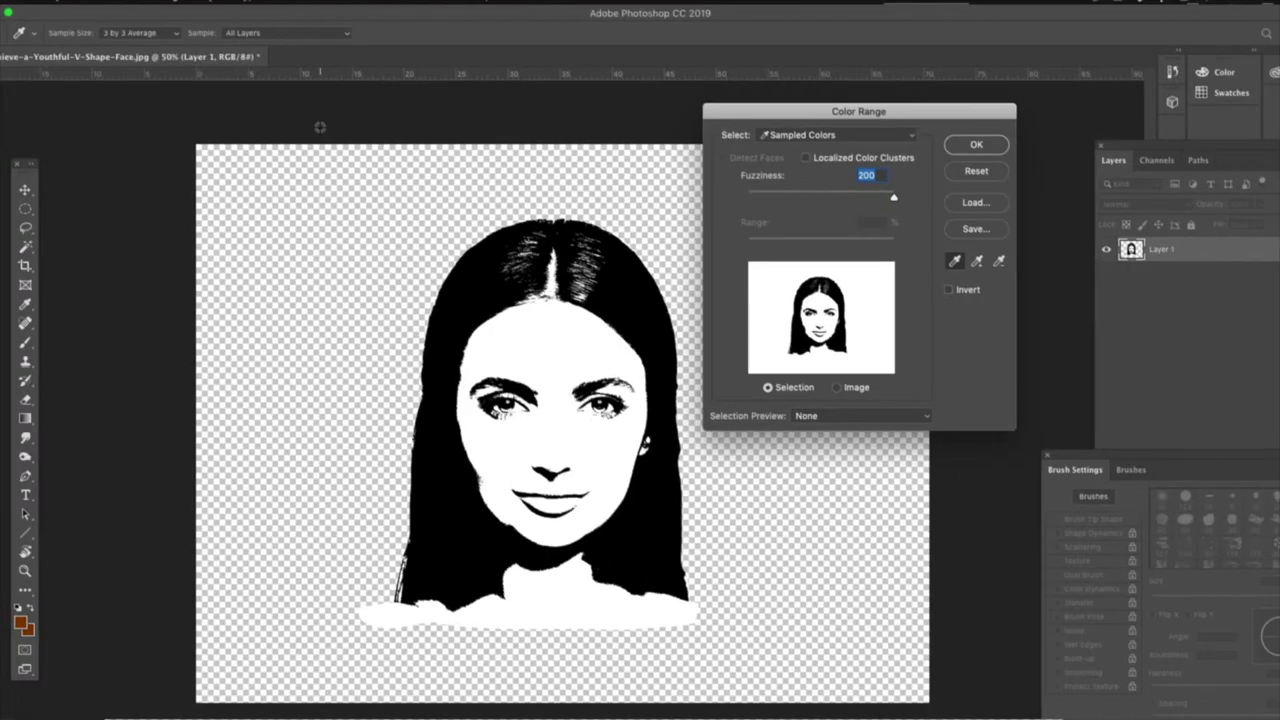
left_click(775, 272)
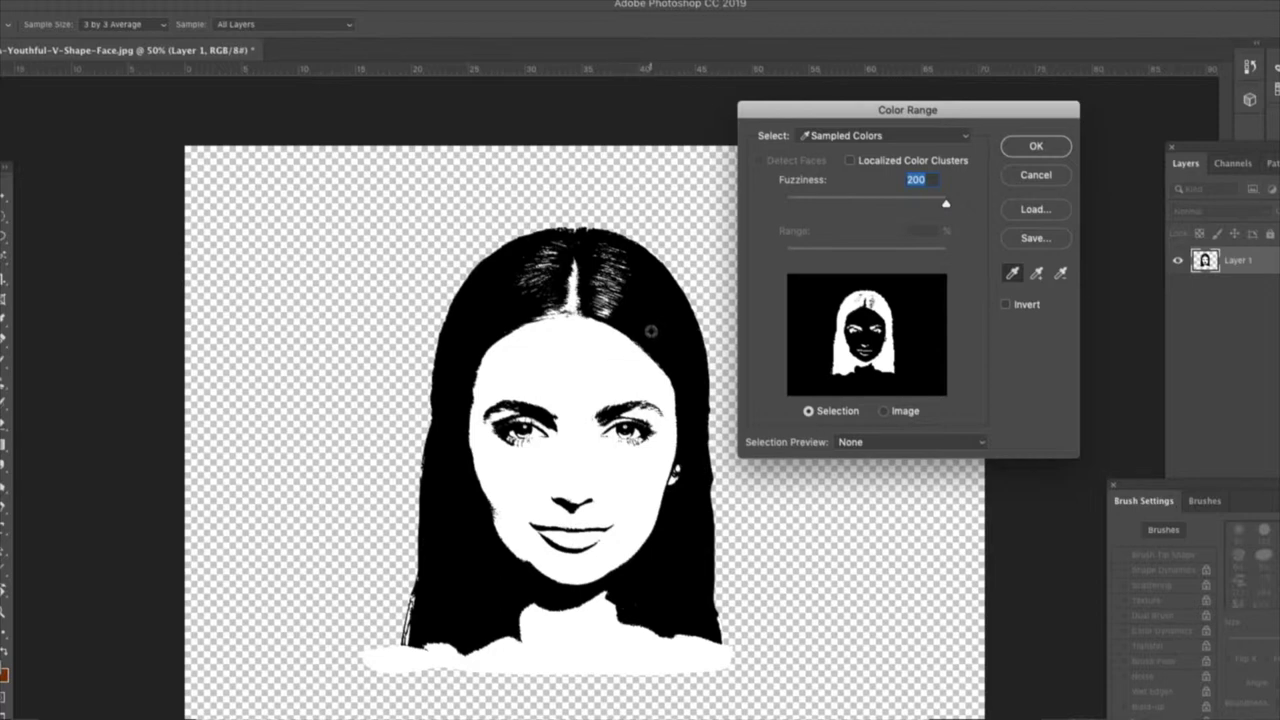
left_click(1035, 148)
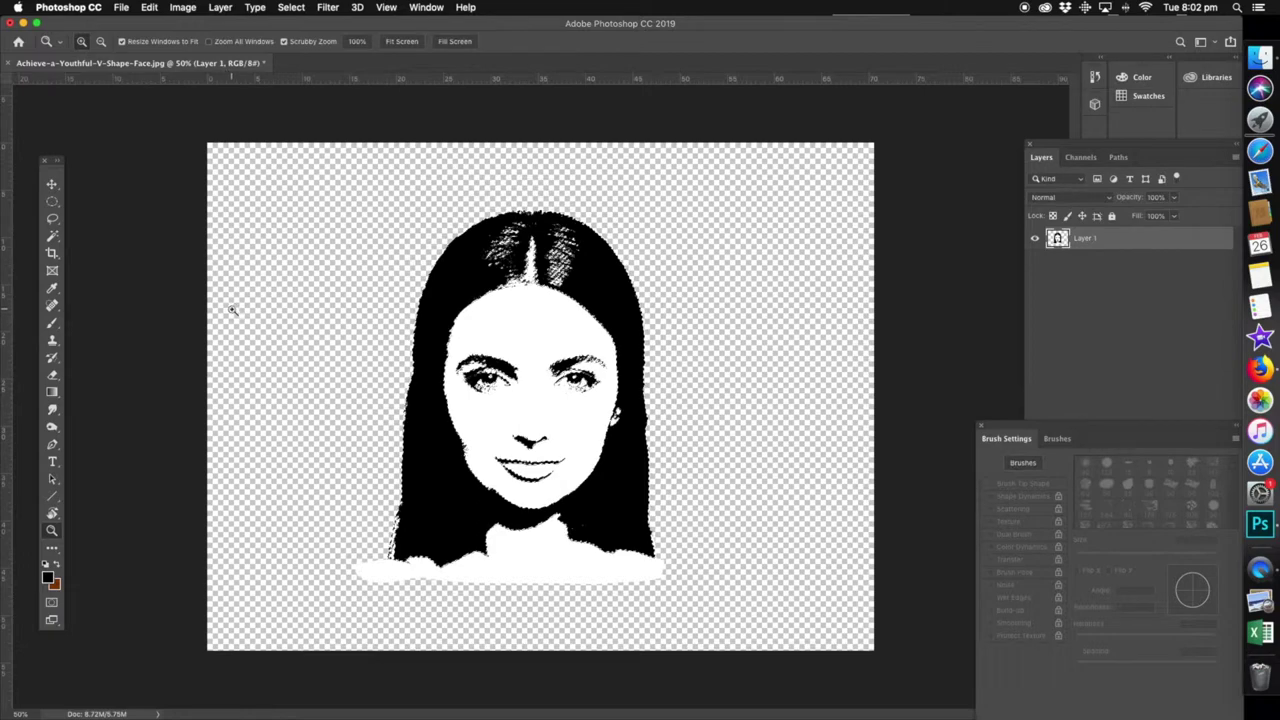
- Choose the Gradient Tool from the fill tool group
left_click(51, 393)
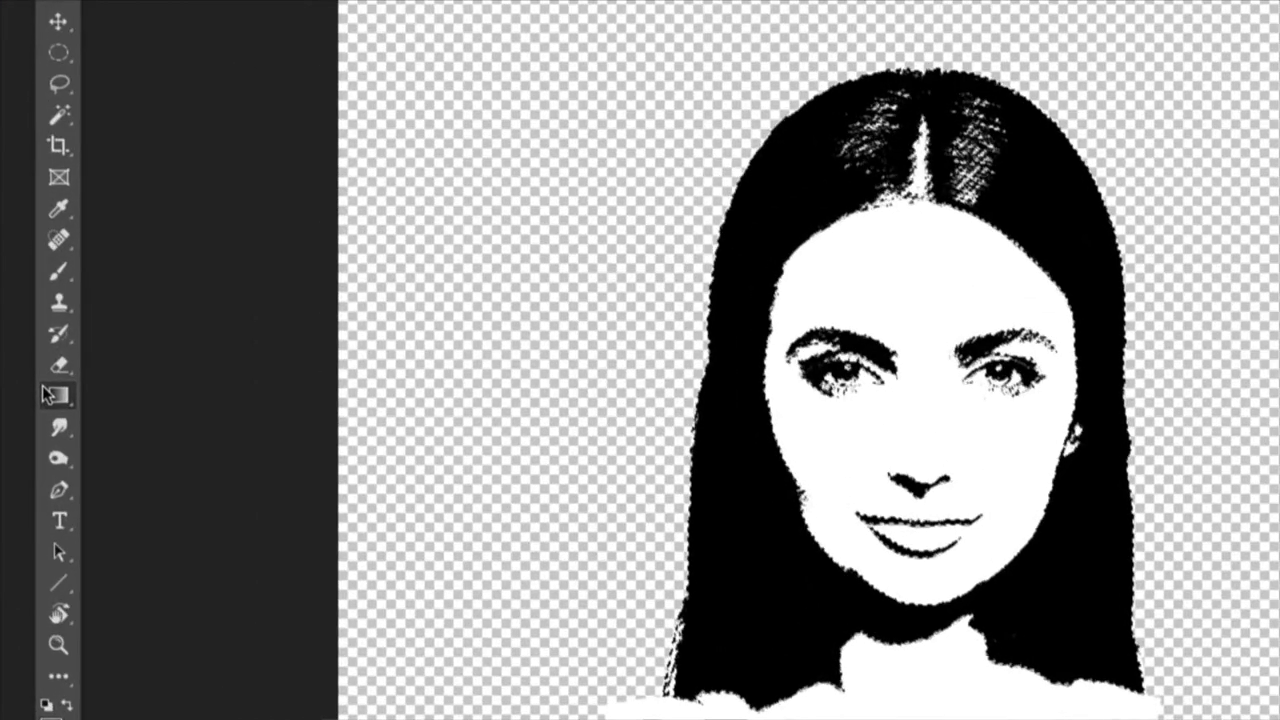
right_click(55, 395)
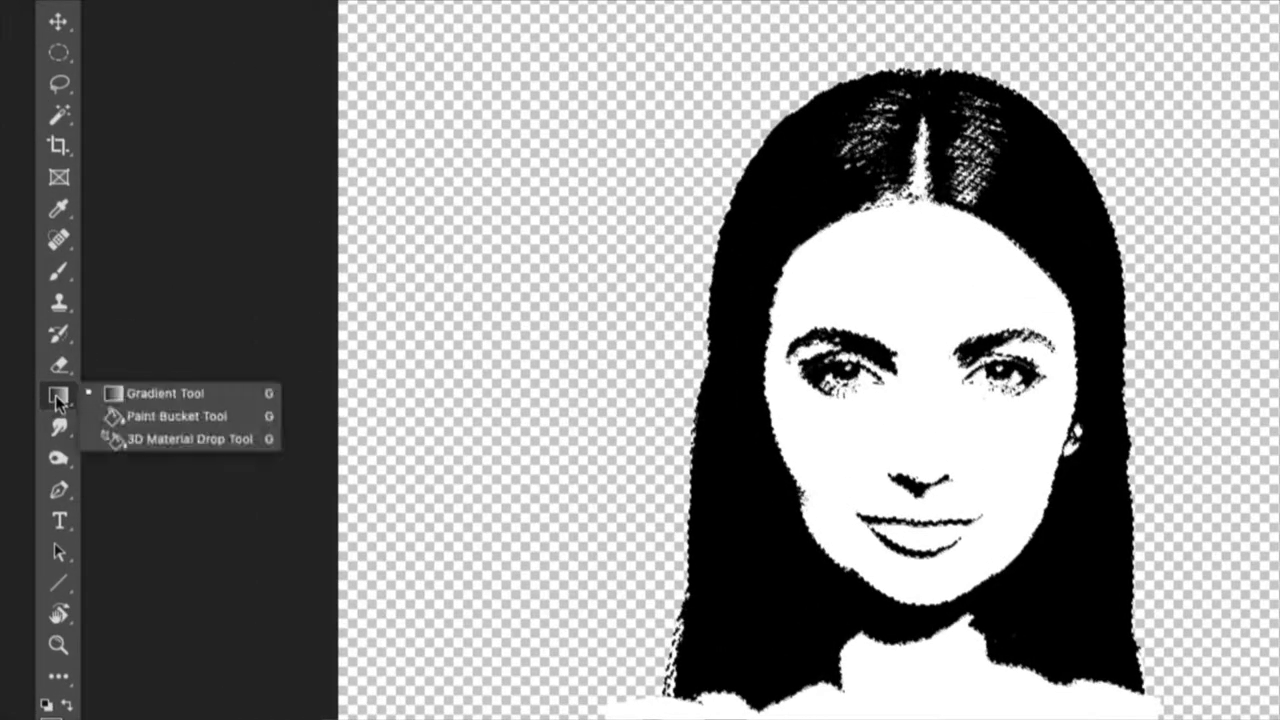
left_click(150, 416)
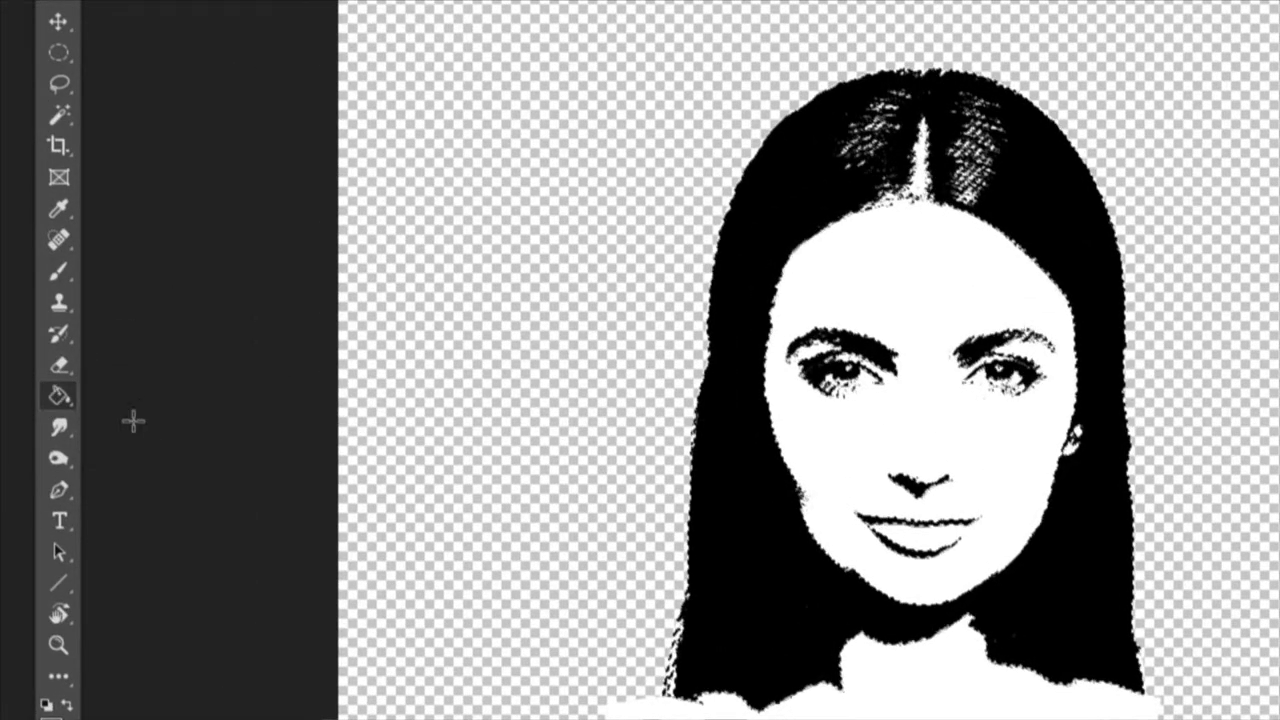
right_click(58, 397)
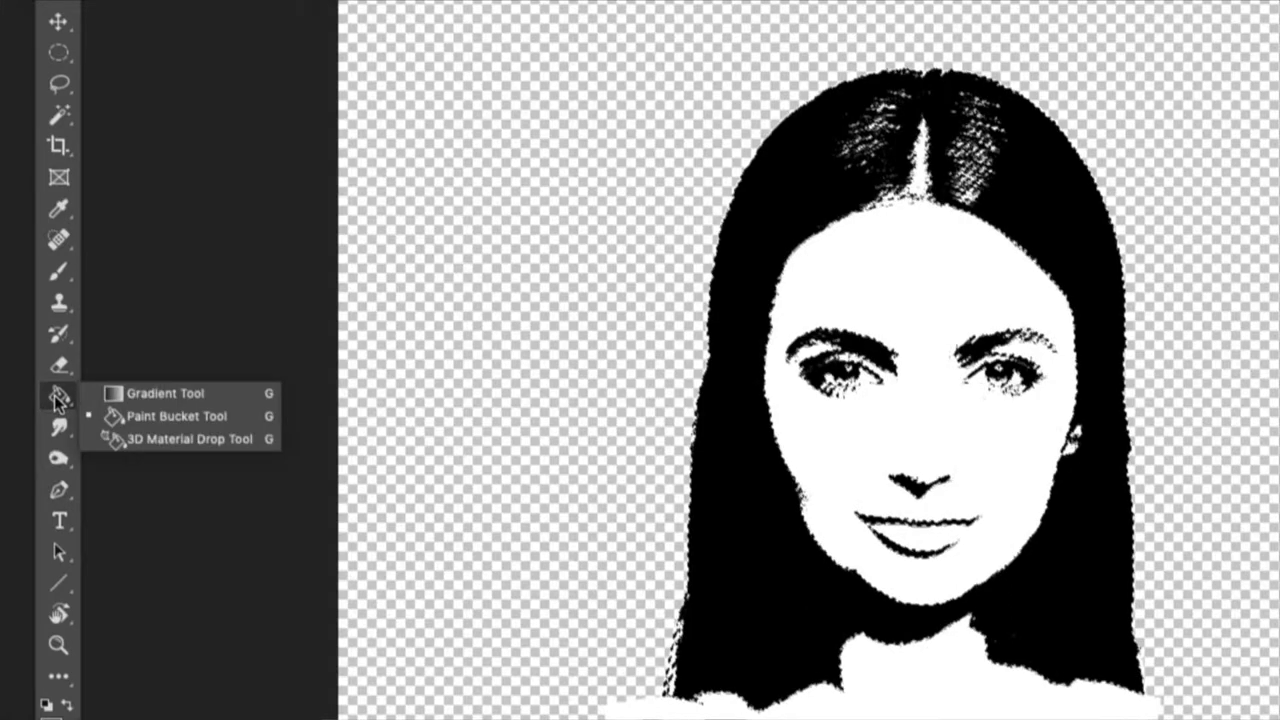
left_click(155, 394)
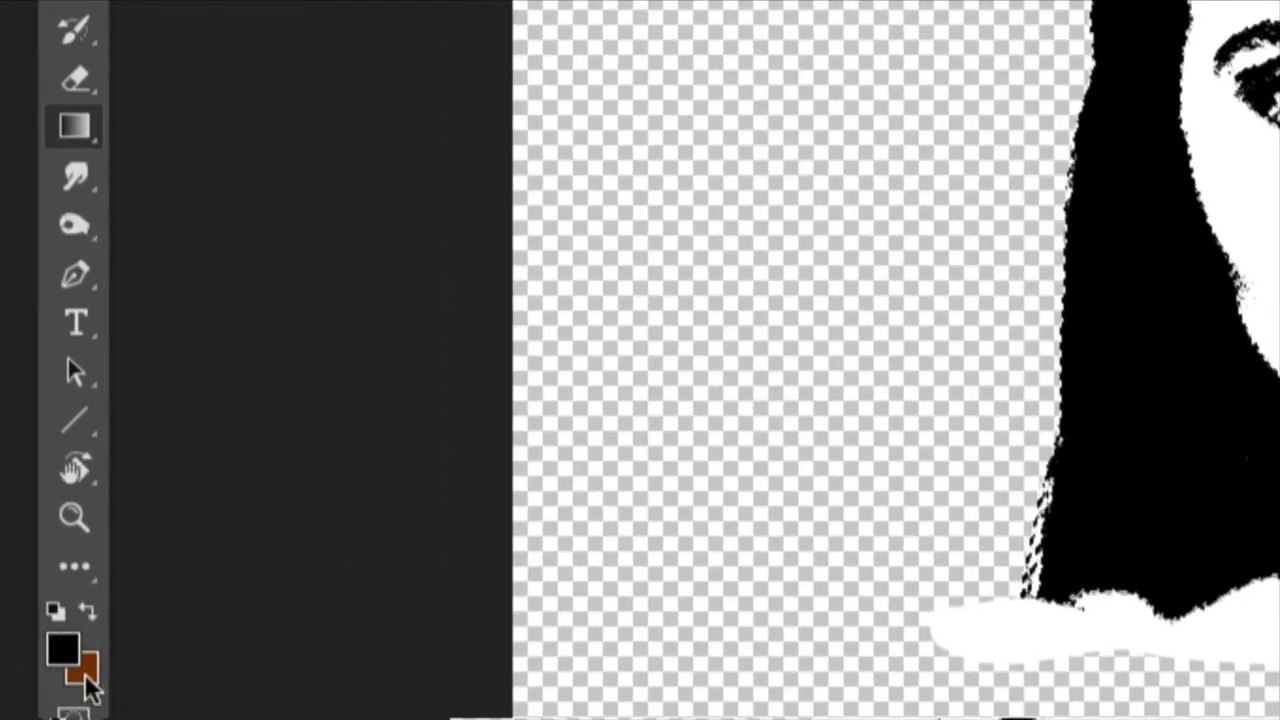
- Set the foreground colour to bright red #f90404
left_click(61, 648)
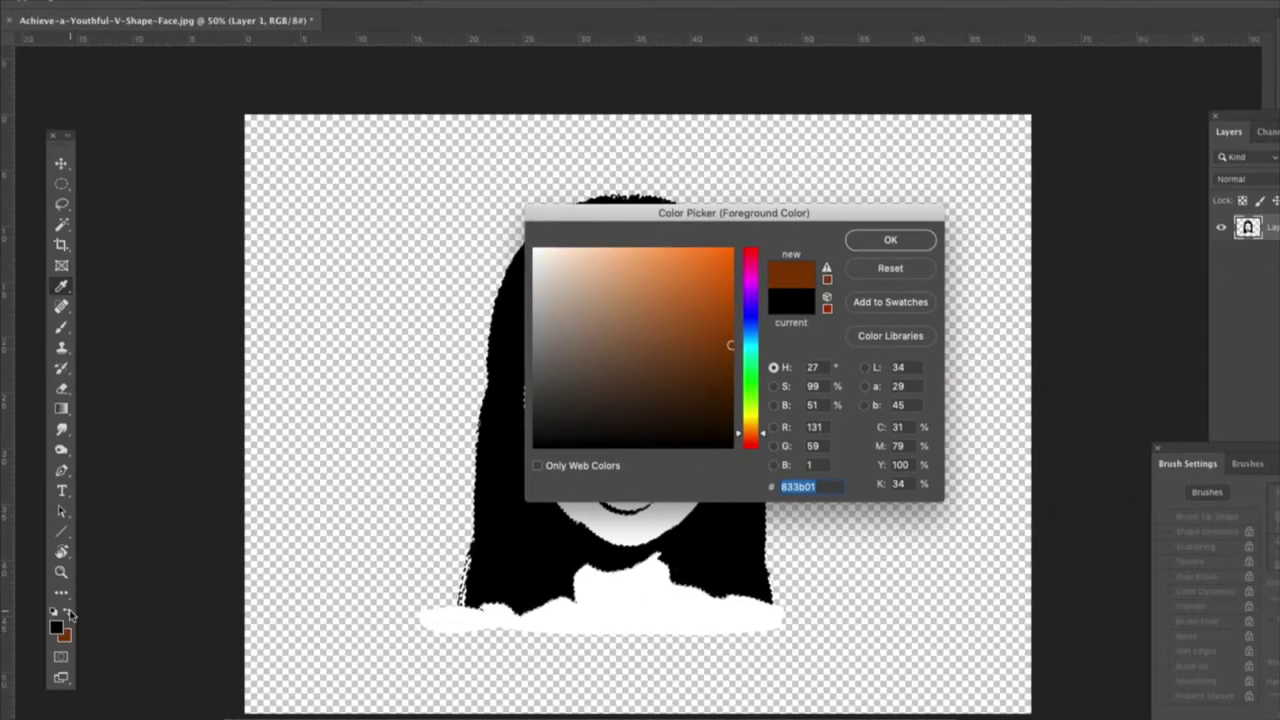
left_click(56, 612)
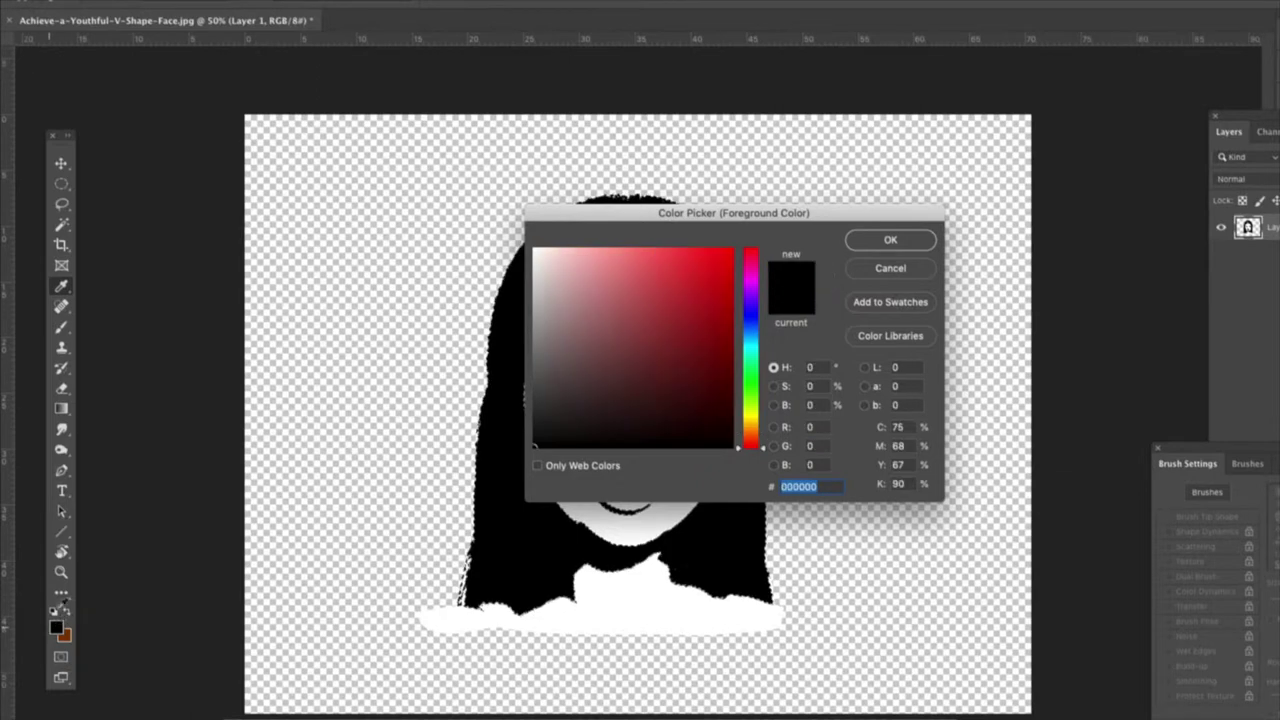
left_click(730, 252)
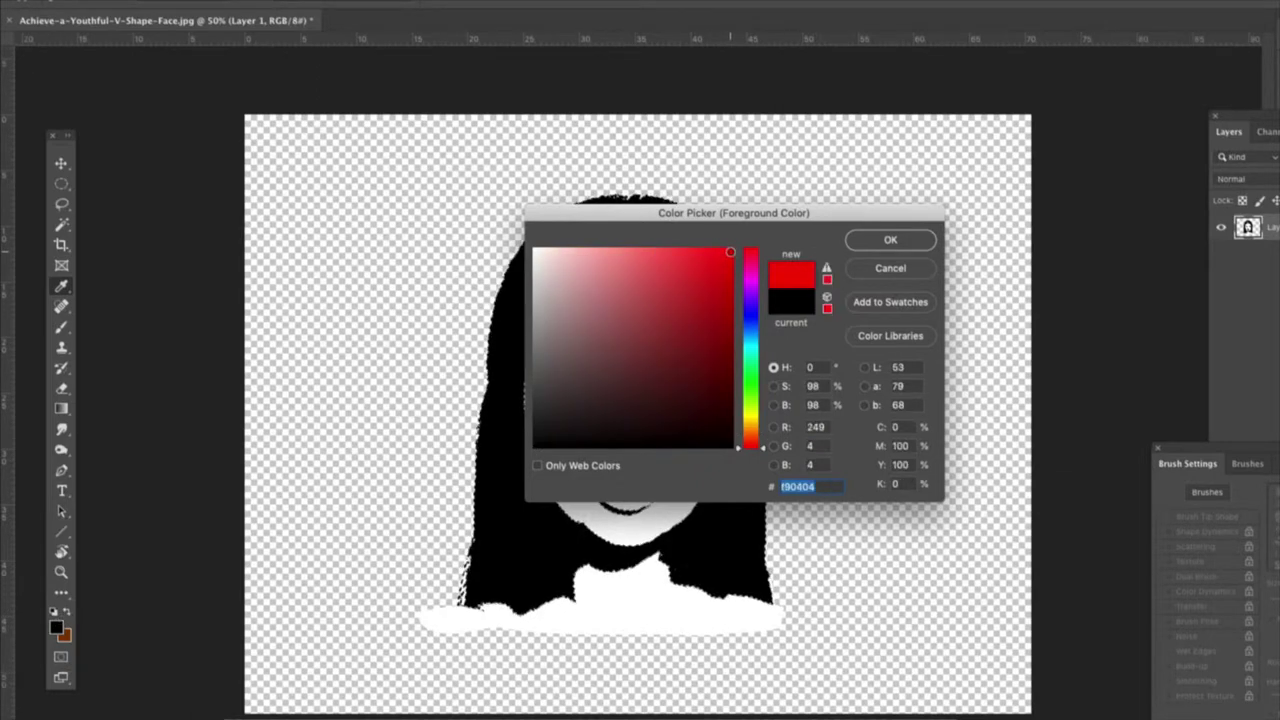
left_click(889, 241)
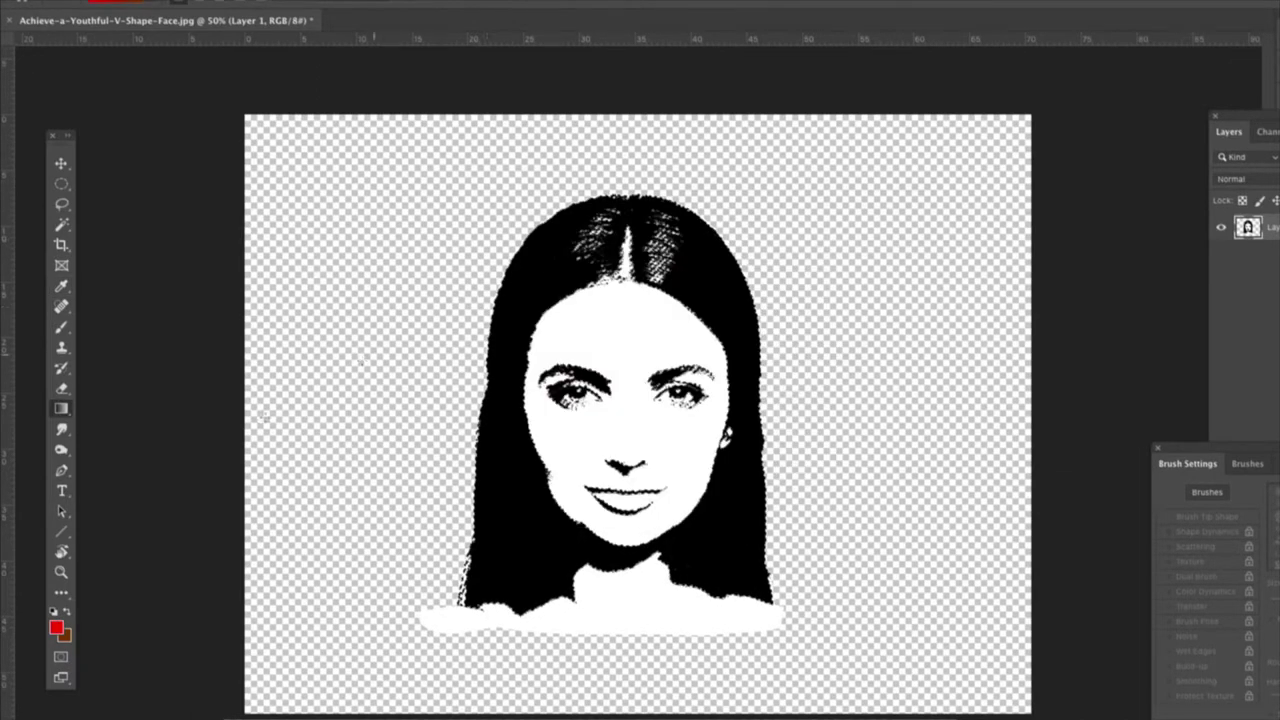
- Swap colours, drag a brown-to-red gradient from hair parting to neck, then deselect
left_click(67, 612)
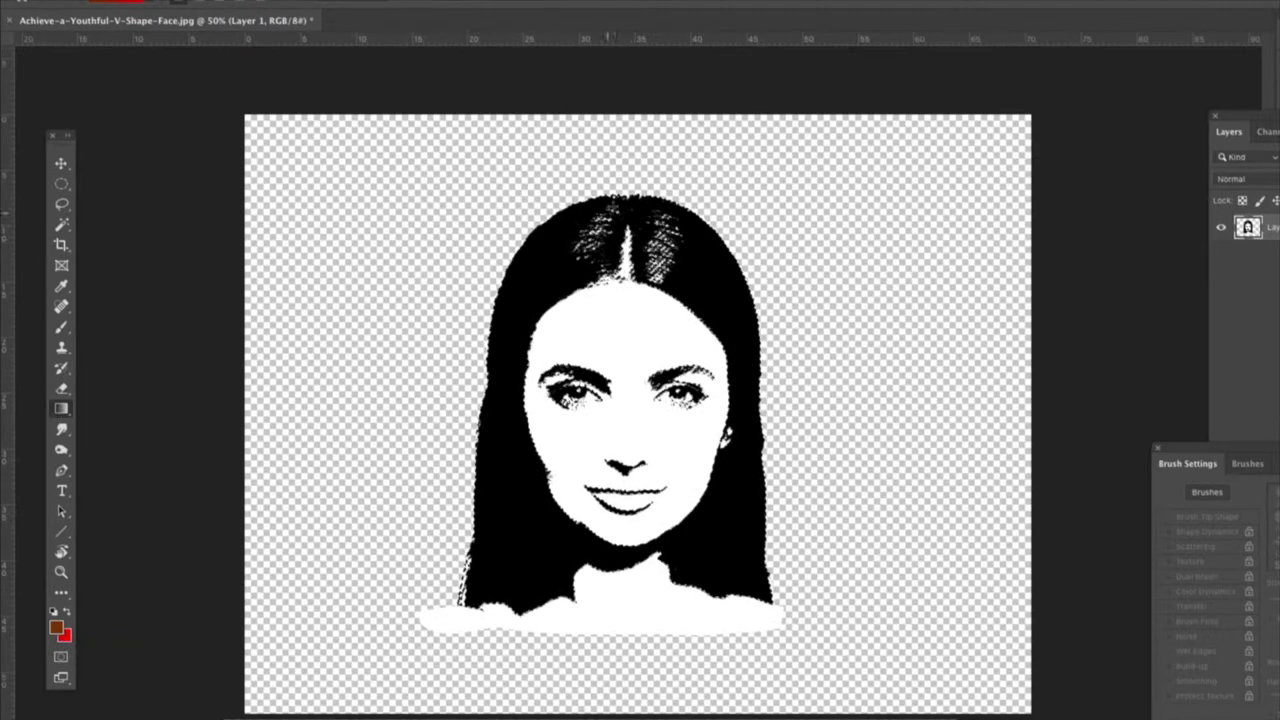
left_click_drag(613, 204, 616, 562)
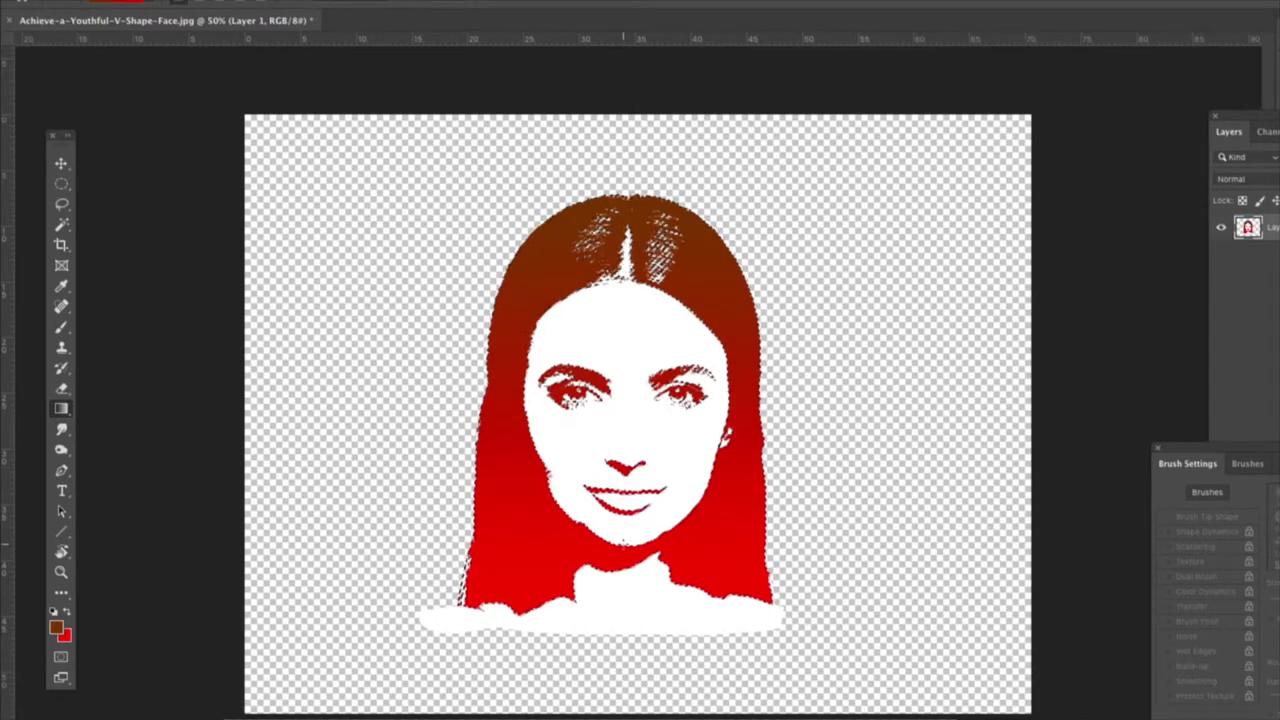
left_click(61, 204)
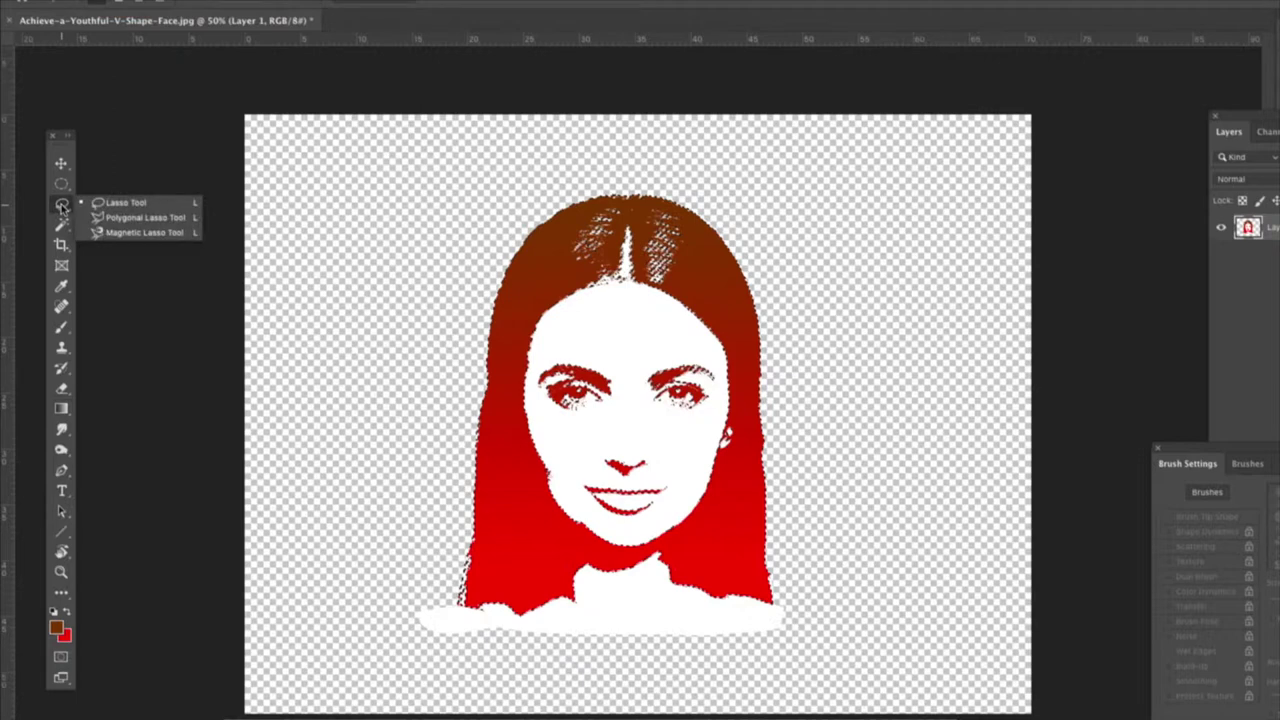
left_click(150, 202)
left_click(675, 316)
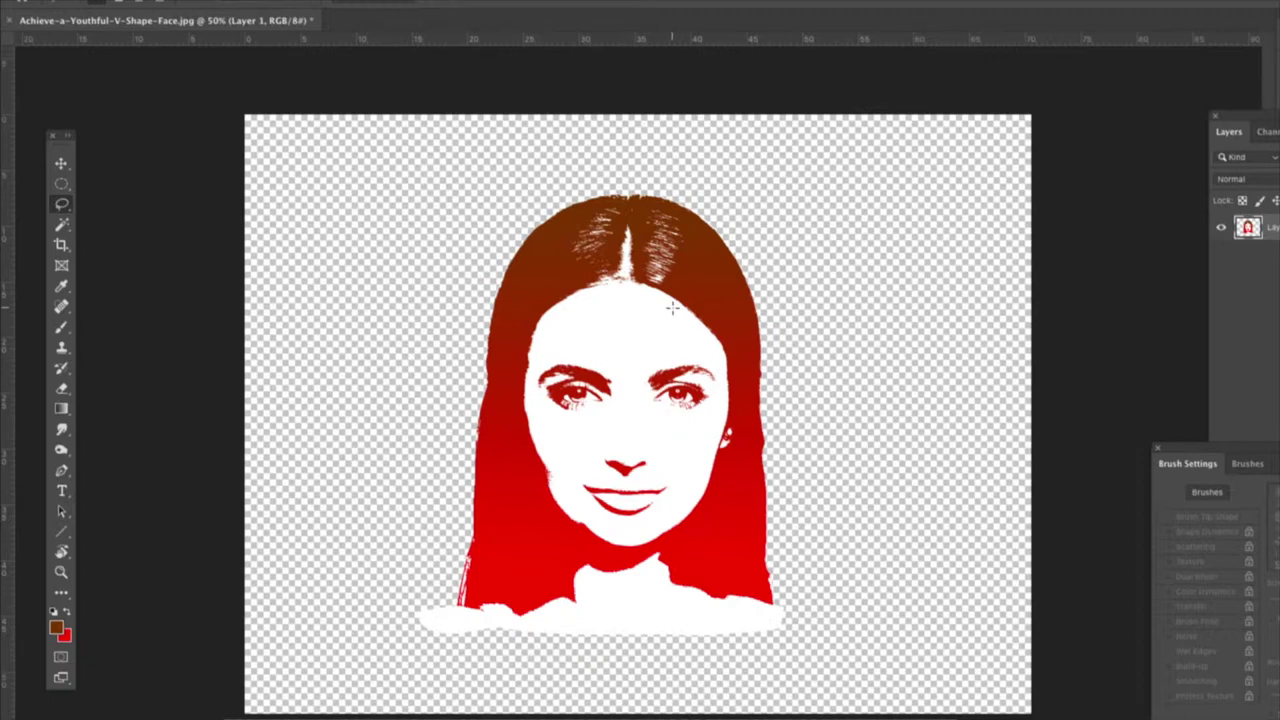
left_click(61, 573)
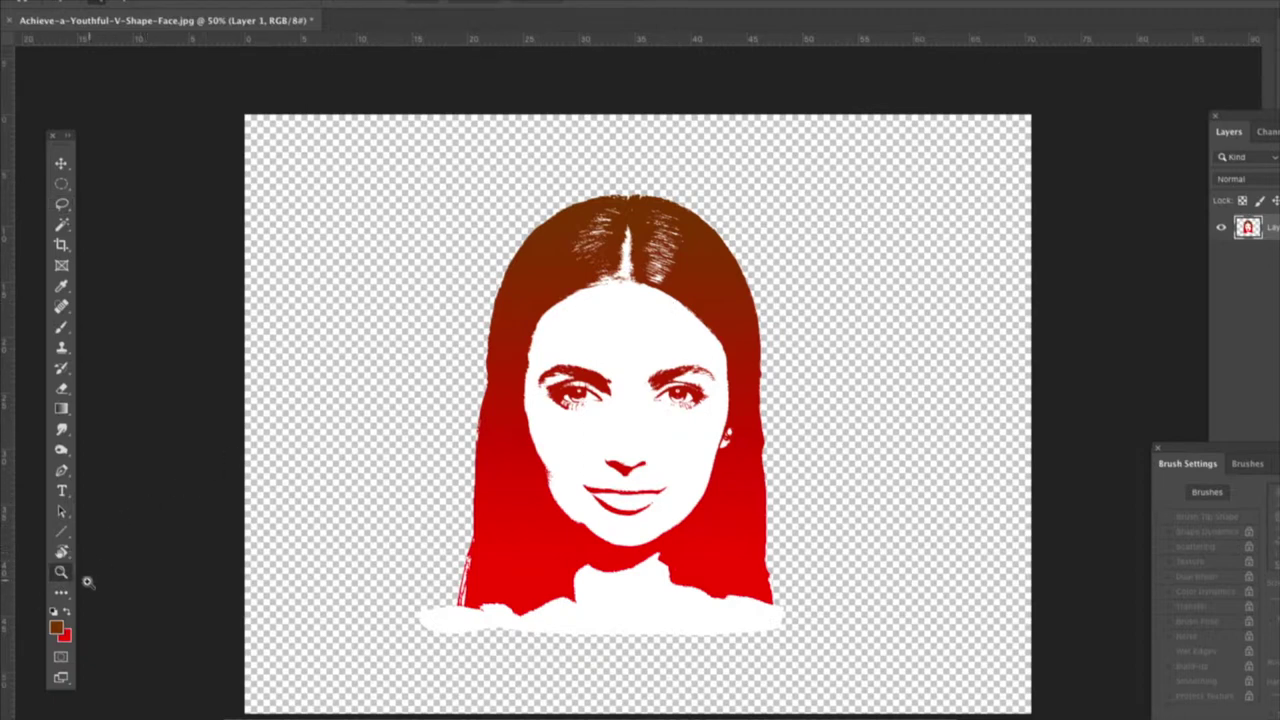
left_click(565, 462, "alt")
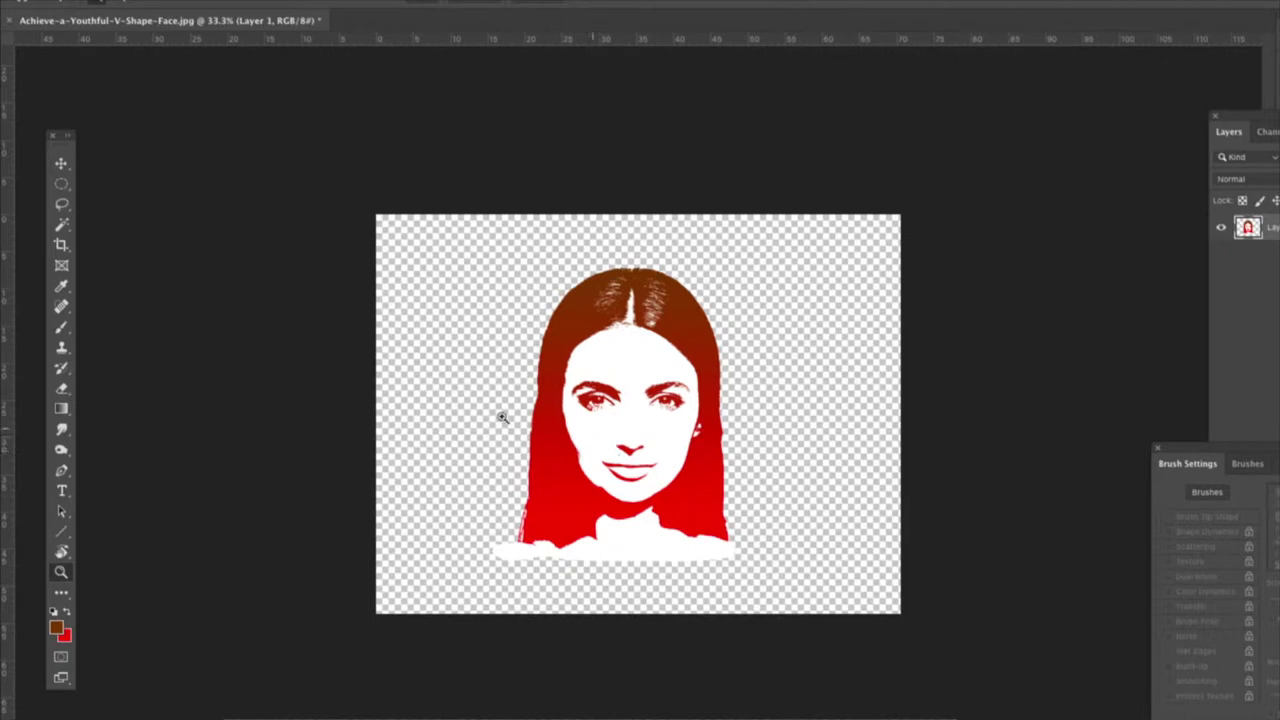
- Set the foreground colour to near-black
left_click(56, 628)
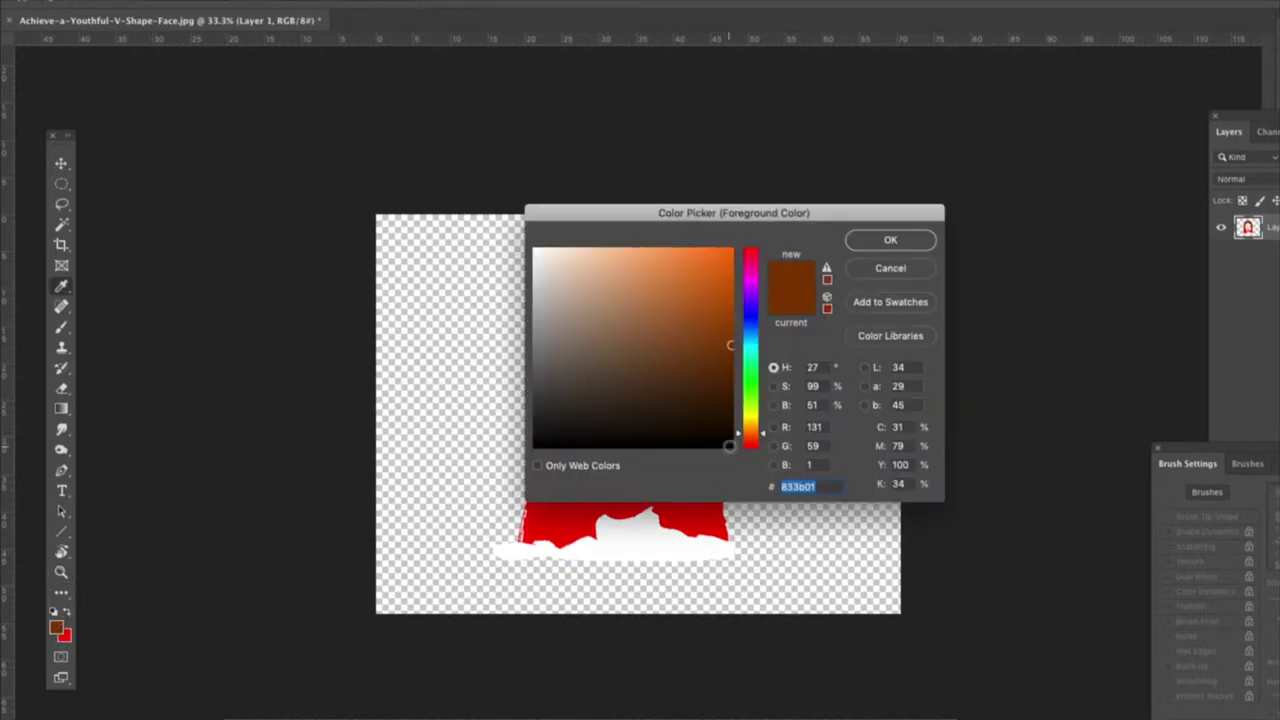
left_click(729, 446)
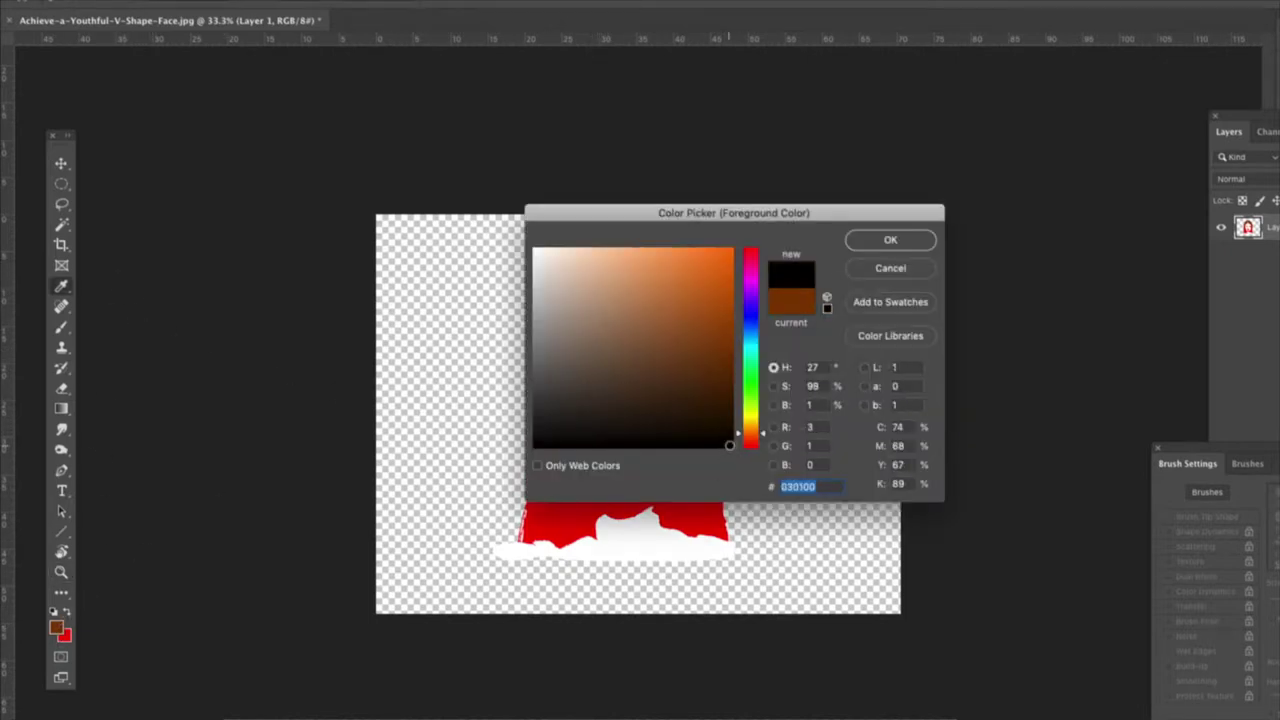
left_click(889, 241)
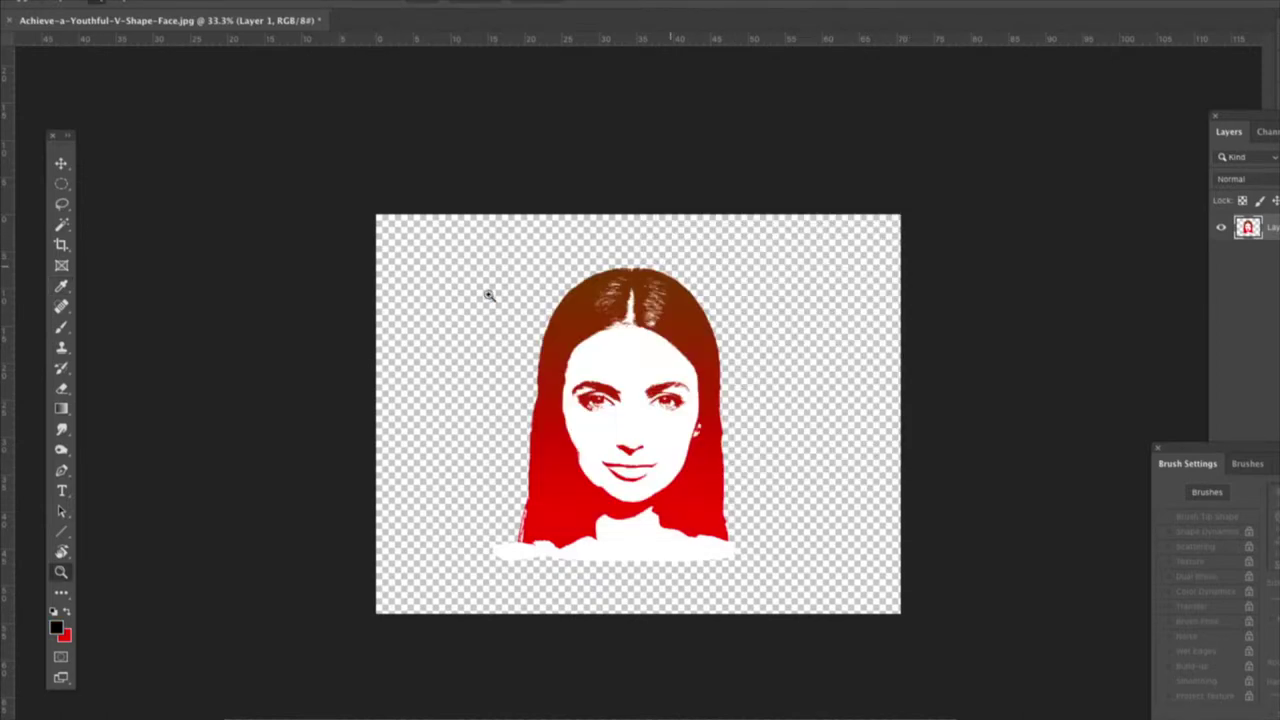
- Add a horizontal text layer reading 'LOGO' left of the portrait
left_click(61, 492)
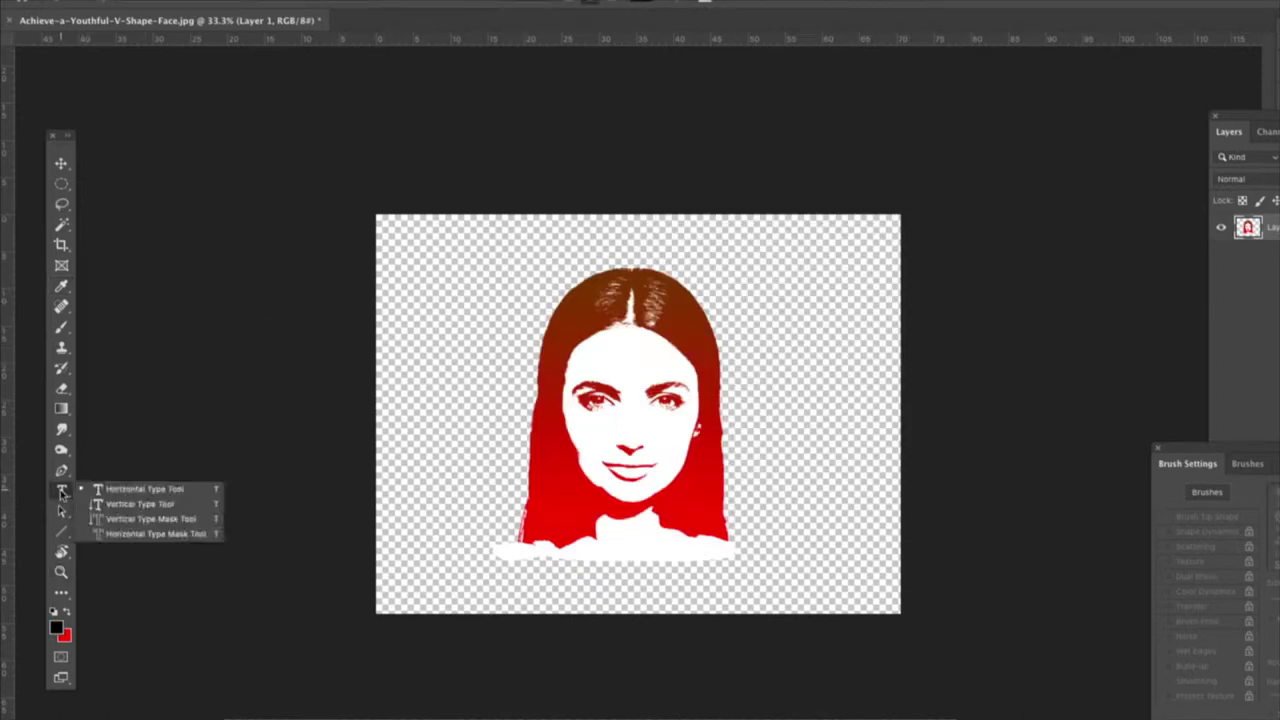
left_click(145, 490)
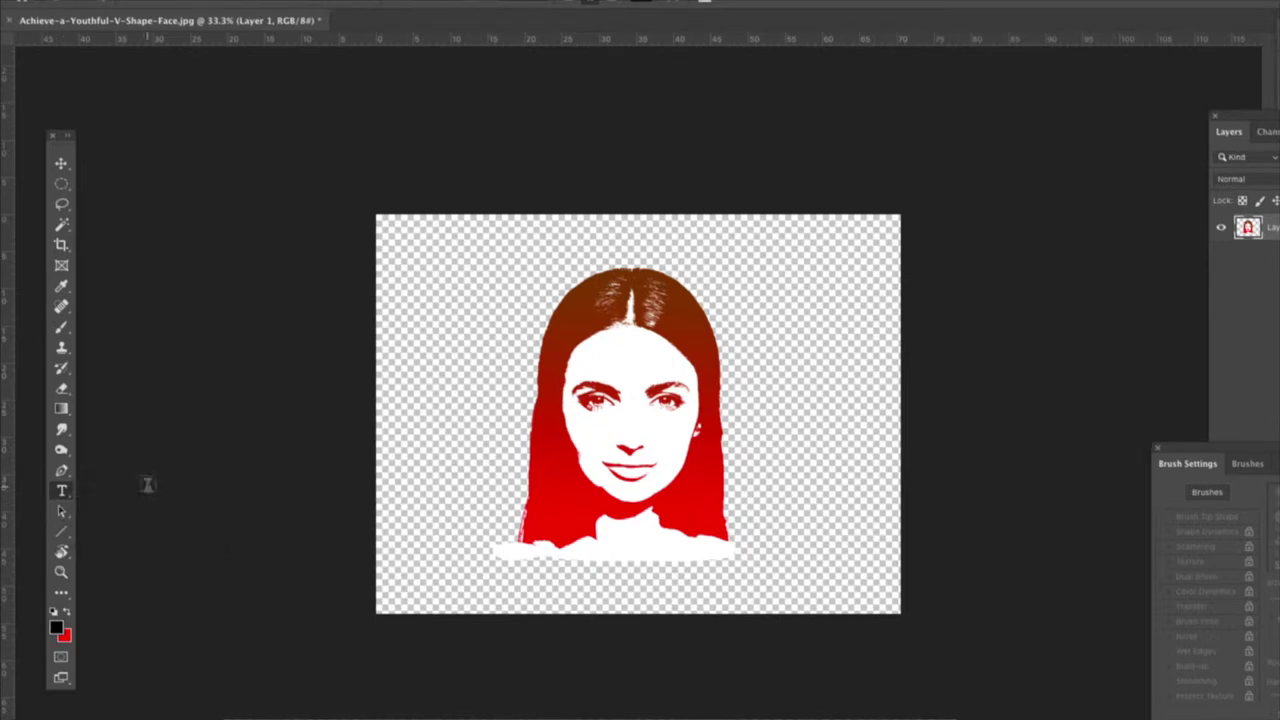
left_click(453, 488)
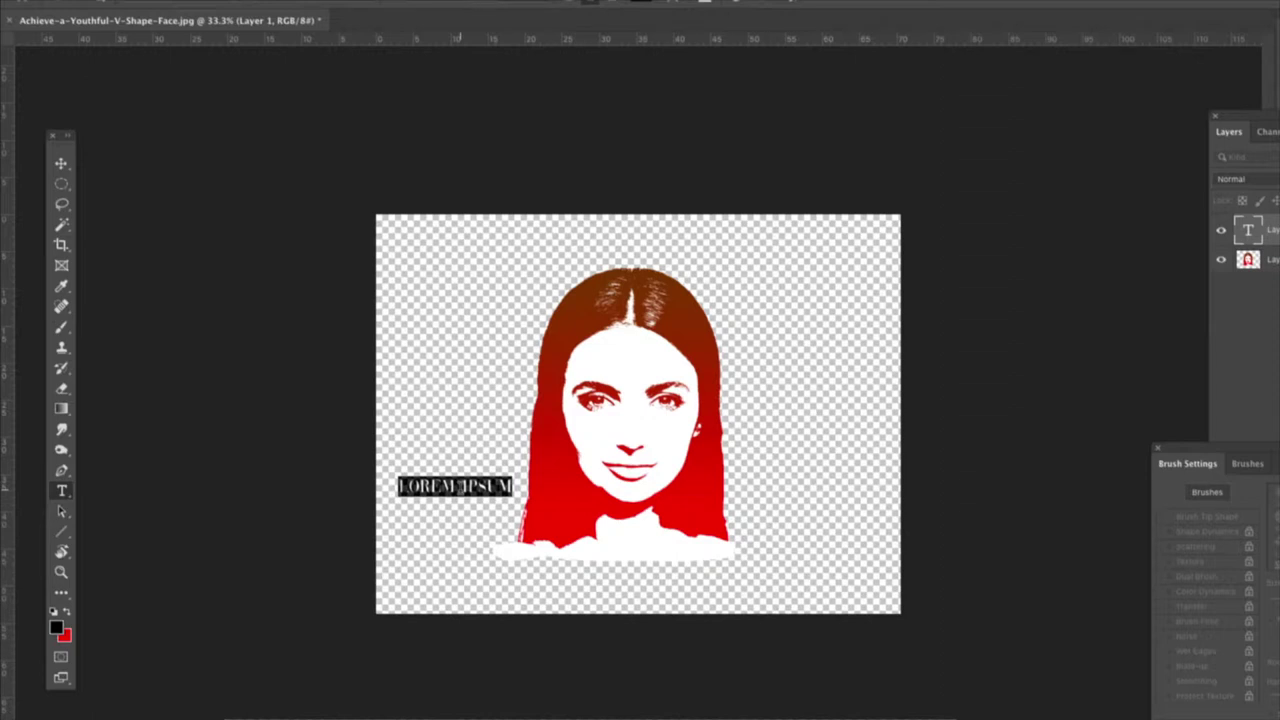
type("LOGO")
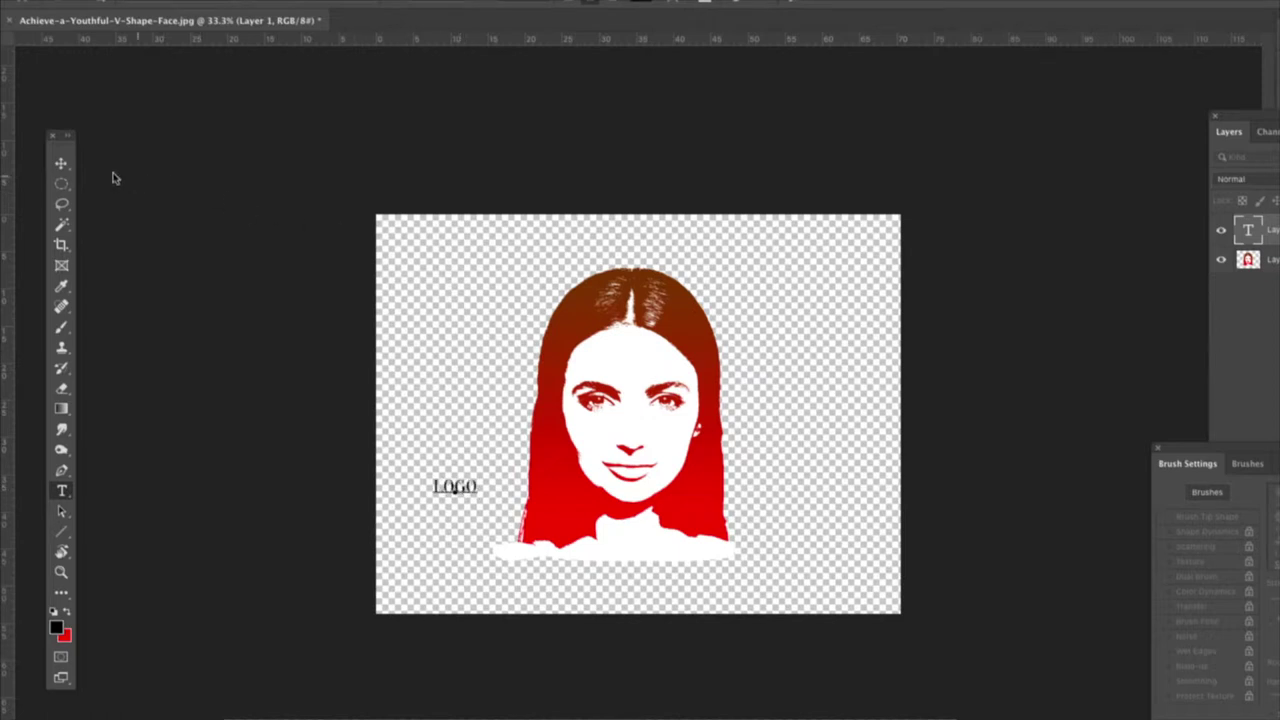
- Enlarge the LOGO text across the lower canvas until it overlaps the woman's chin
left_click(61, 163)
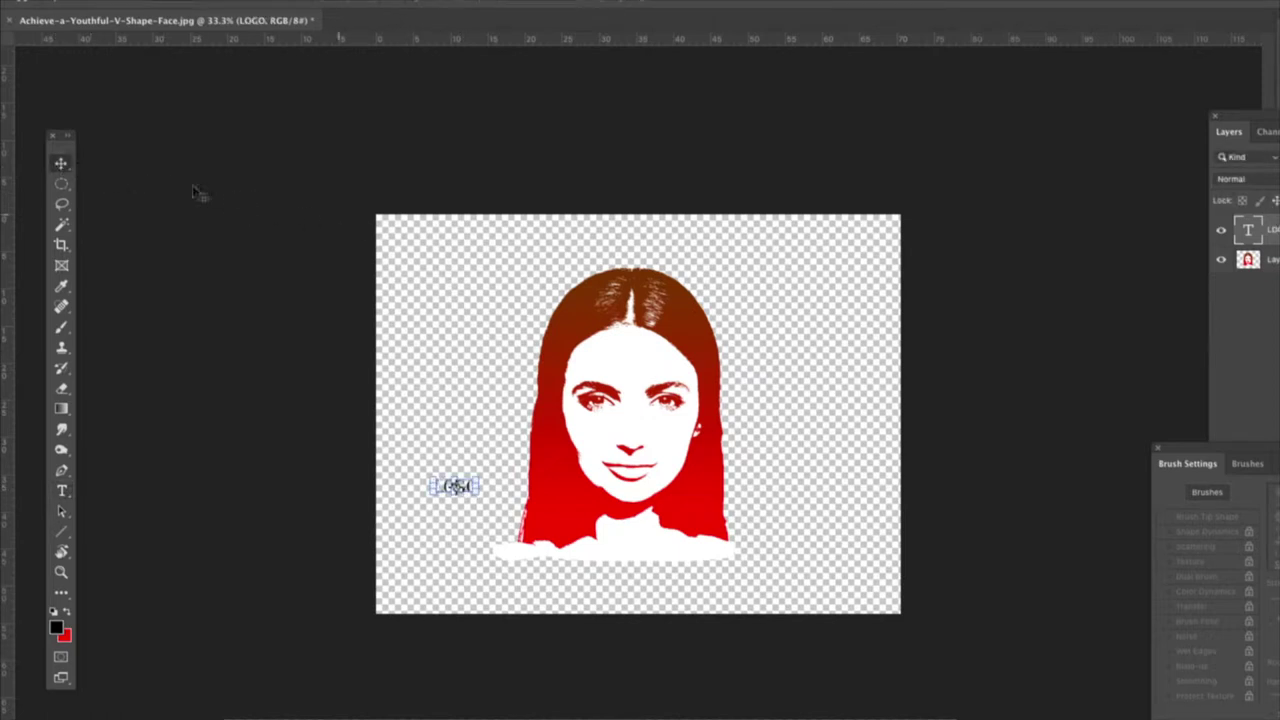
left_click(50, 165)
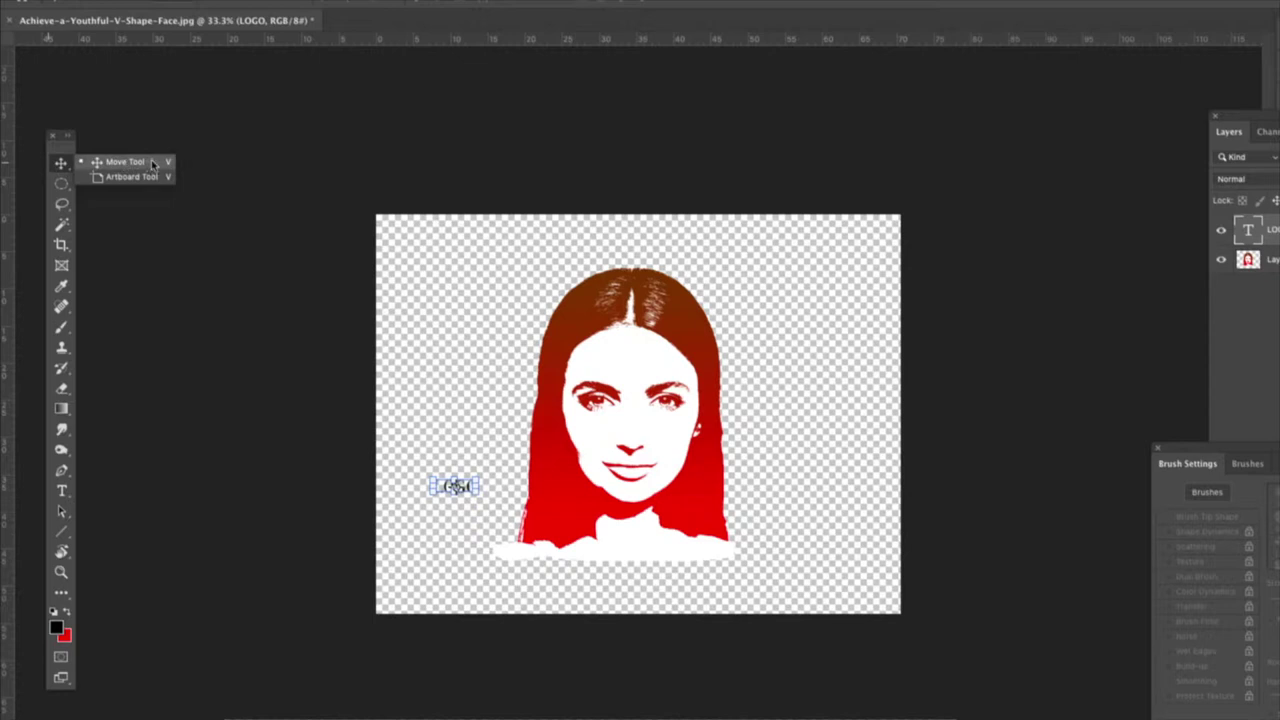
left_click(121, 164)
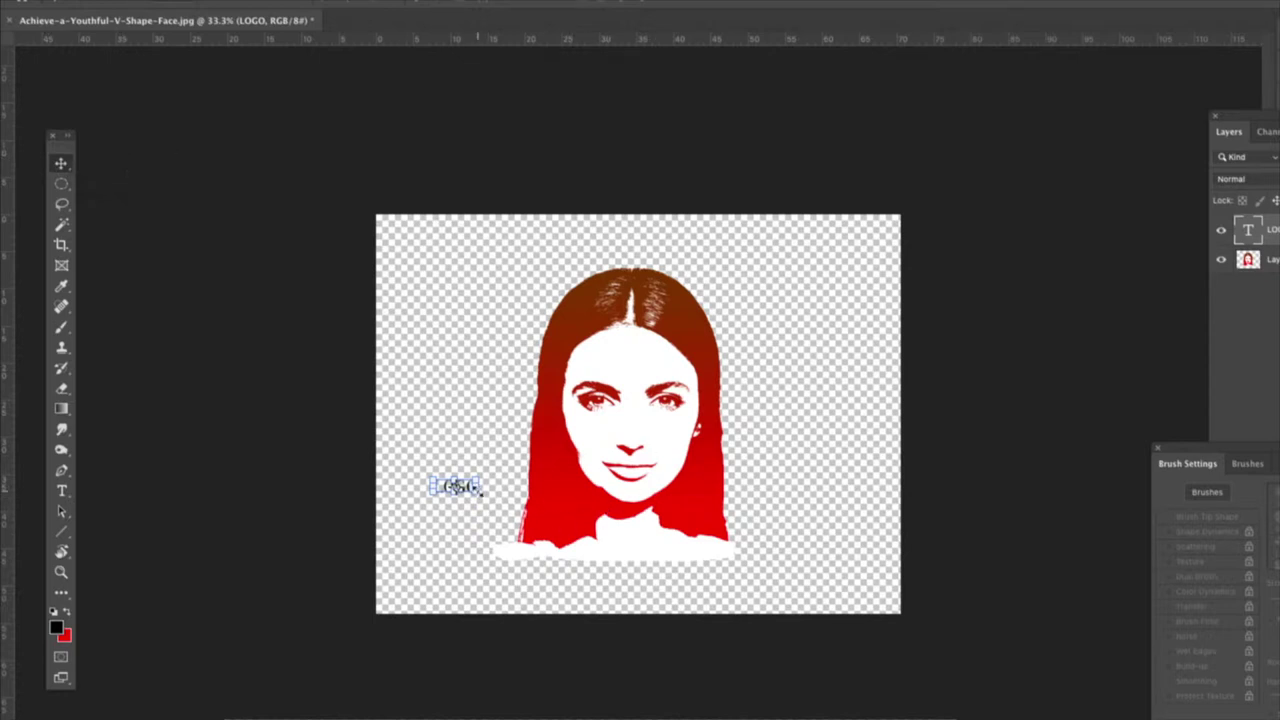
left_click_drag(482, 490, 852, 552)
left_click_drag(820, 476, 890, 444)
left_click_drag(640, 530, 583, 512)
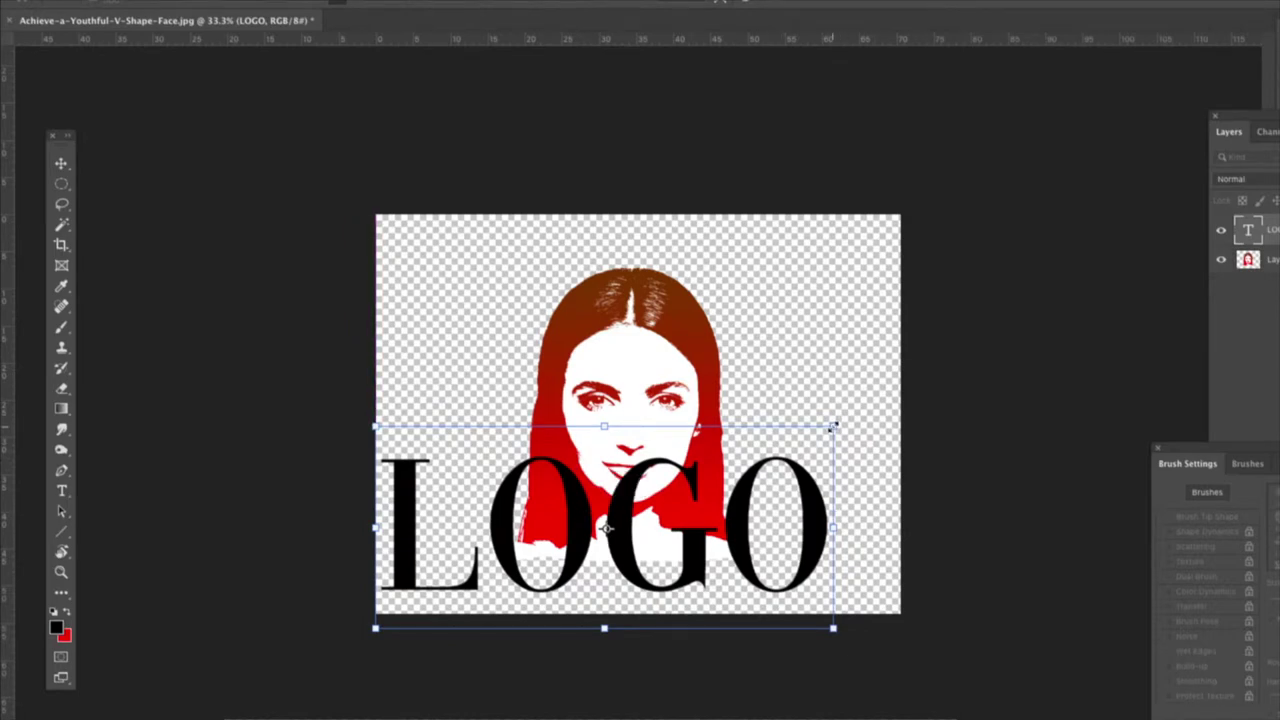
left_click_drag(833, 426, 900, 399)
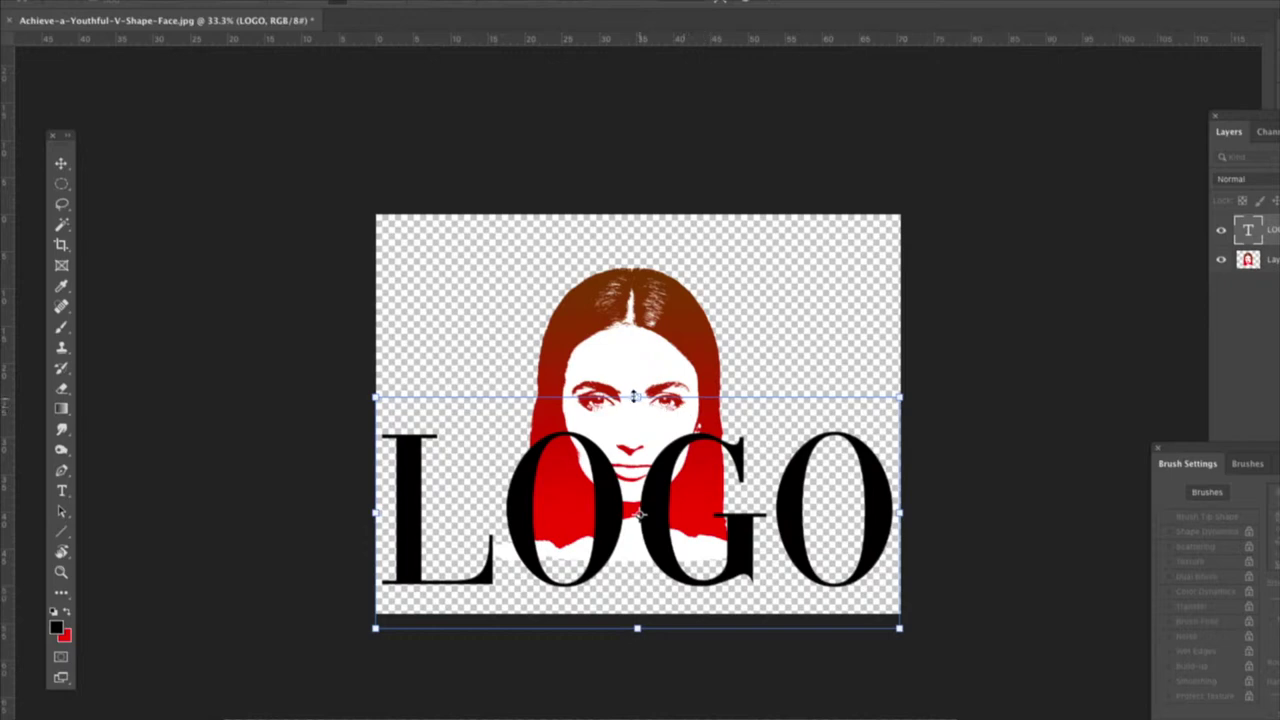
- Squash the LOGO text from the top to about 28.95 cm tall
mouse_move(637, 396)
left_mouse_down()
mouse_move(635, 449)
mouse_move(639, 396)
left_mouse_up()
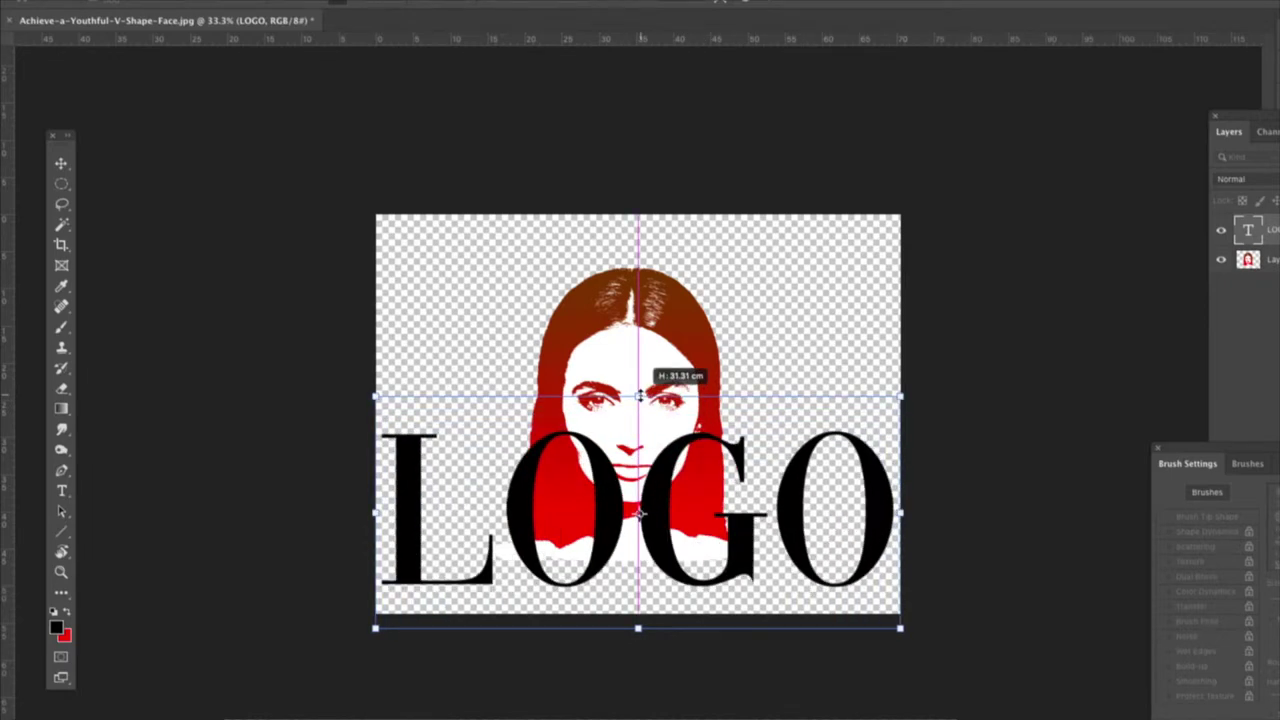
left_click_drag(639, 396, 633, 393)
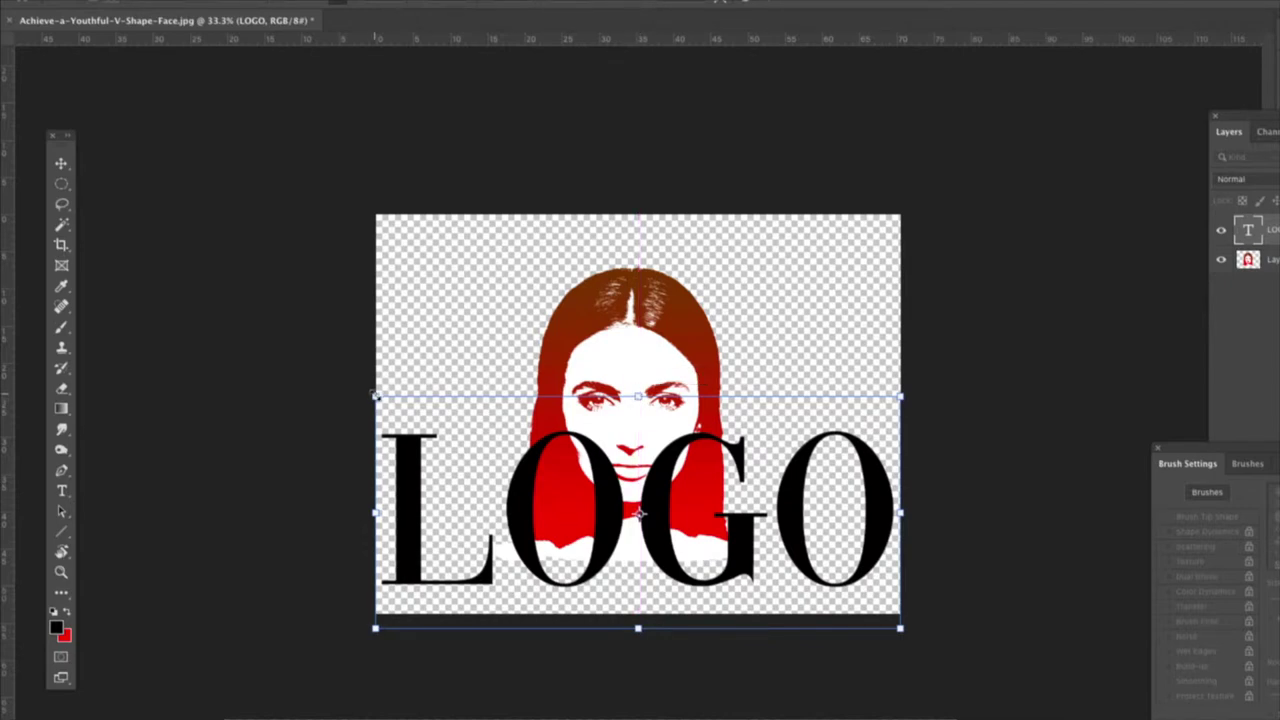
mouse_move(380, 400)
left_mouse_down()
mouse_move(422, 425)
mouse_move(369, 399)
left_mouse_up()
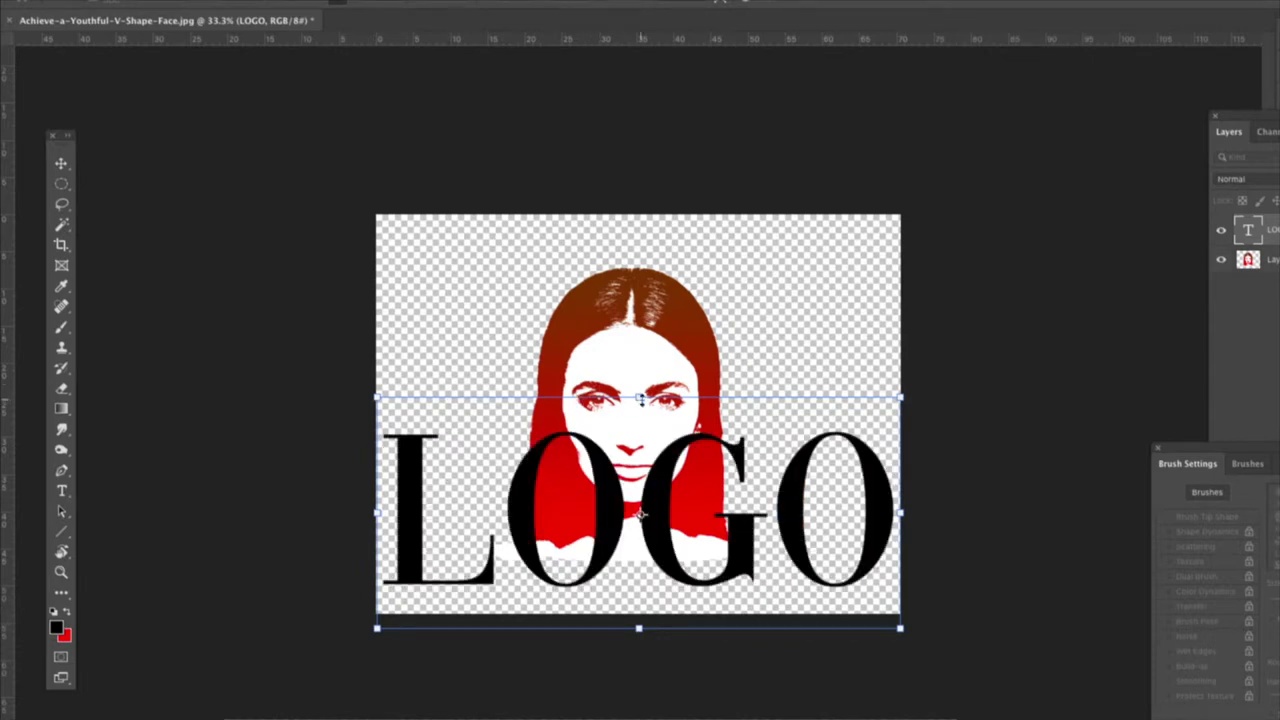
mouse_move(640, 398)
left_mouse_down()
mouse_move(638, 492)
mouse_move(638, 398)
mouse_move(639, 423)
left_mouse_up()
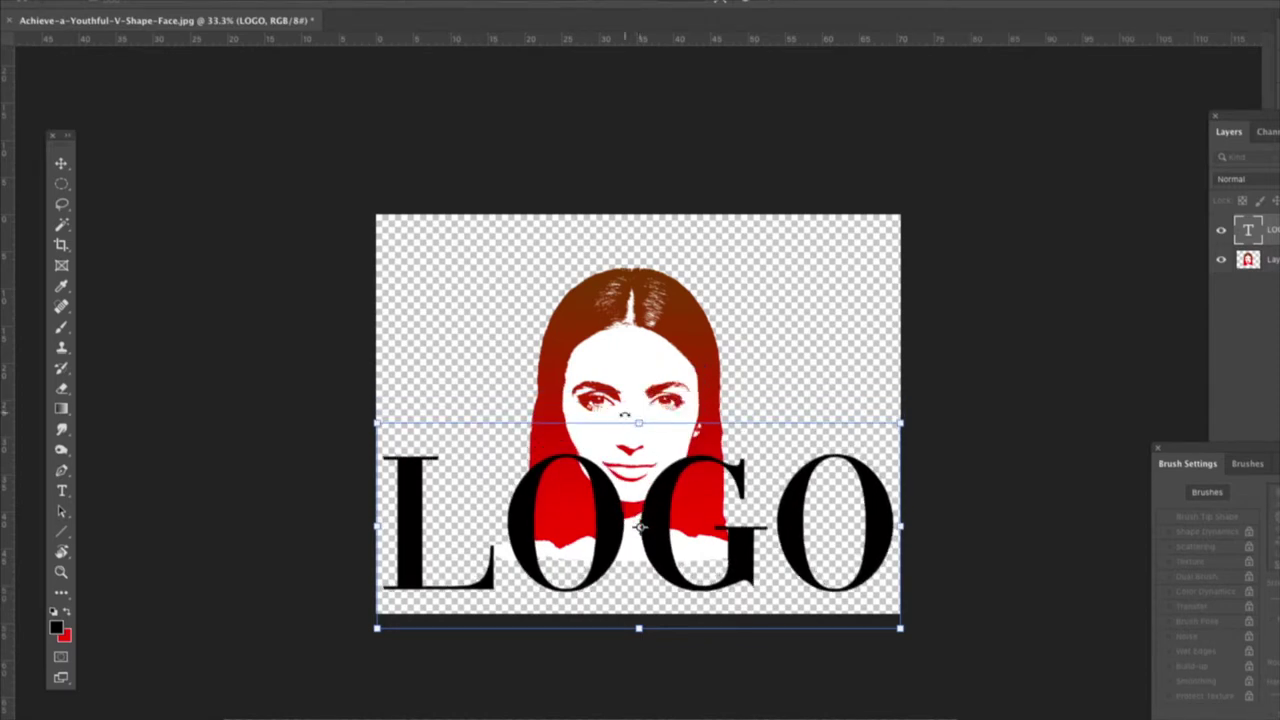
left_click(66, 204)
- Commit the LOGO resize by picking the Lasso tool, then zoom the portrait to 66.7%
left_click(125, 203)
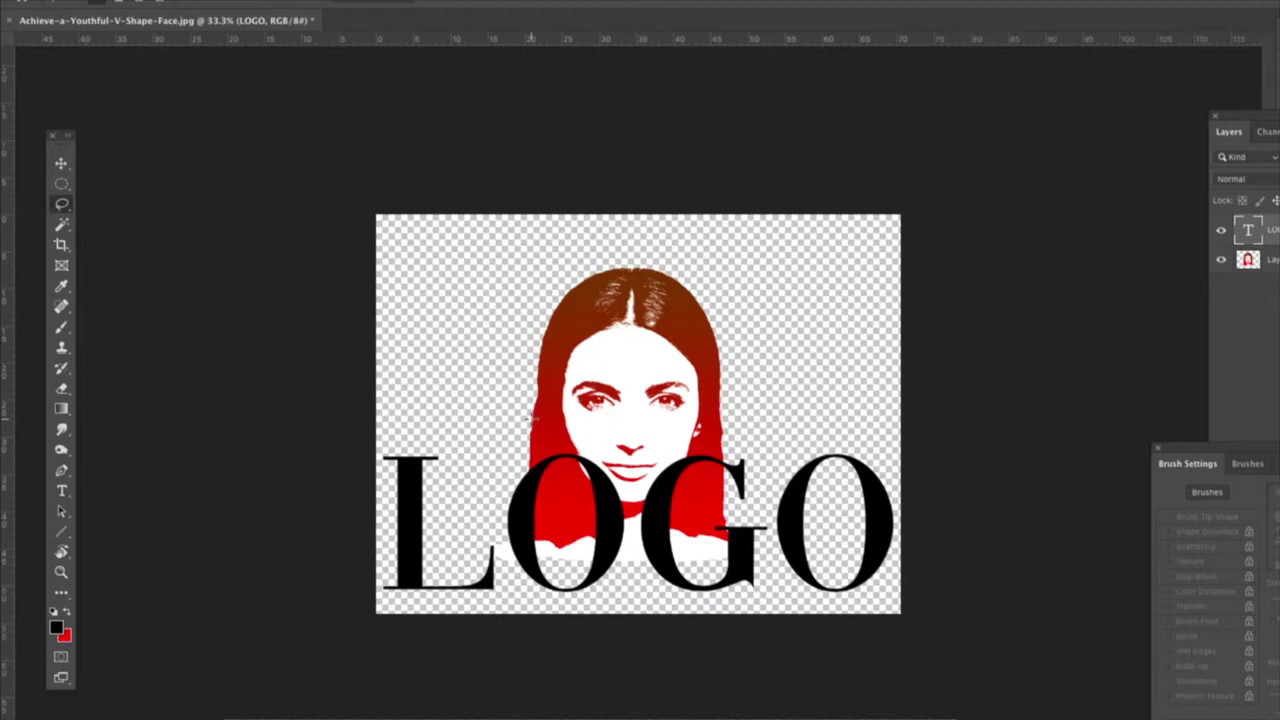
left_click(60, 574)
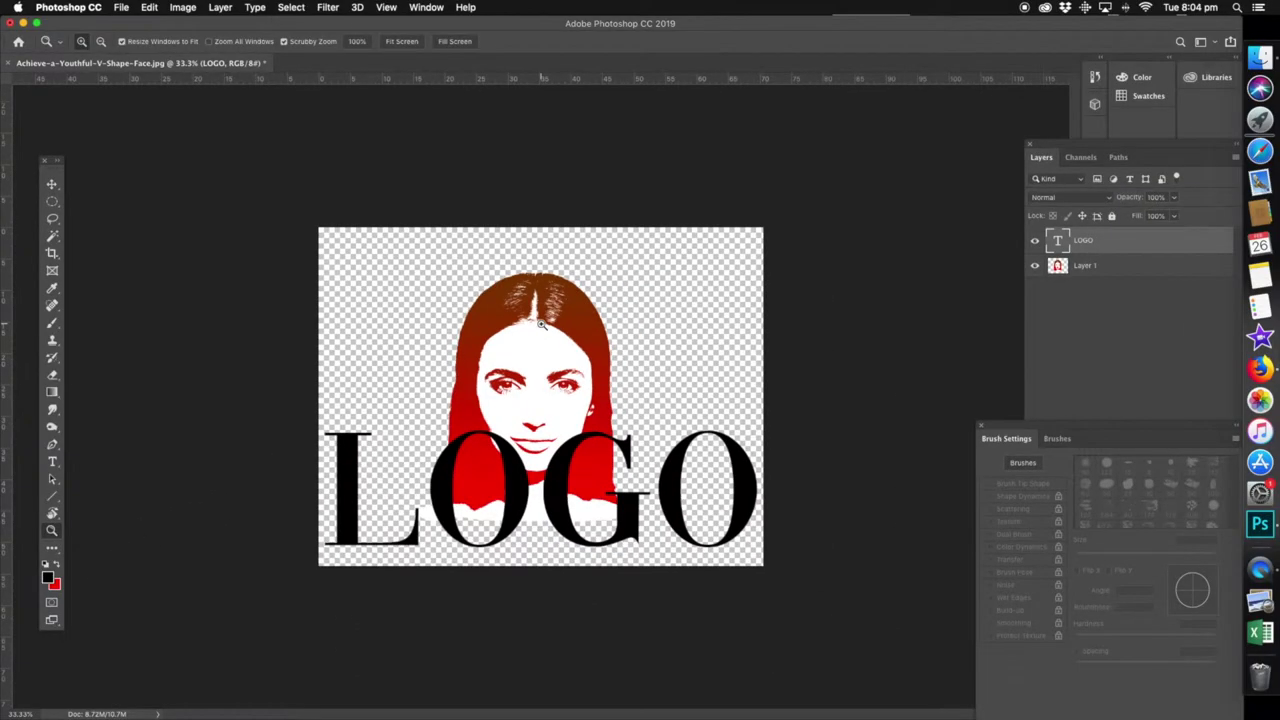
left_click(534, 487)
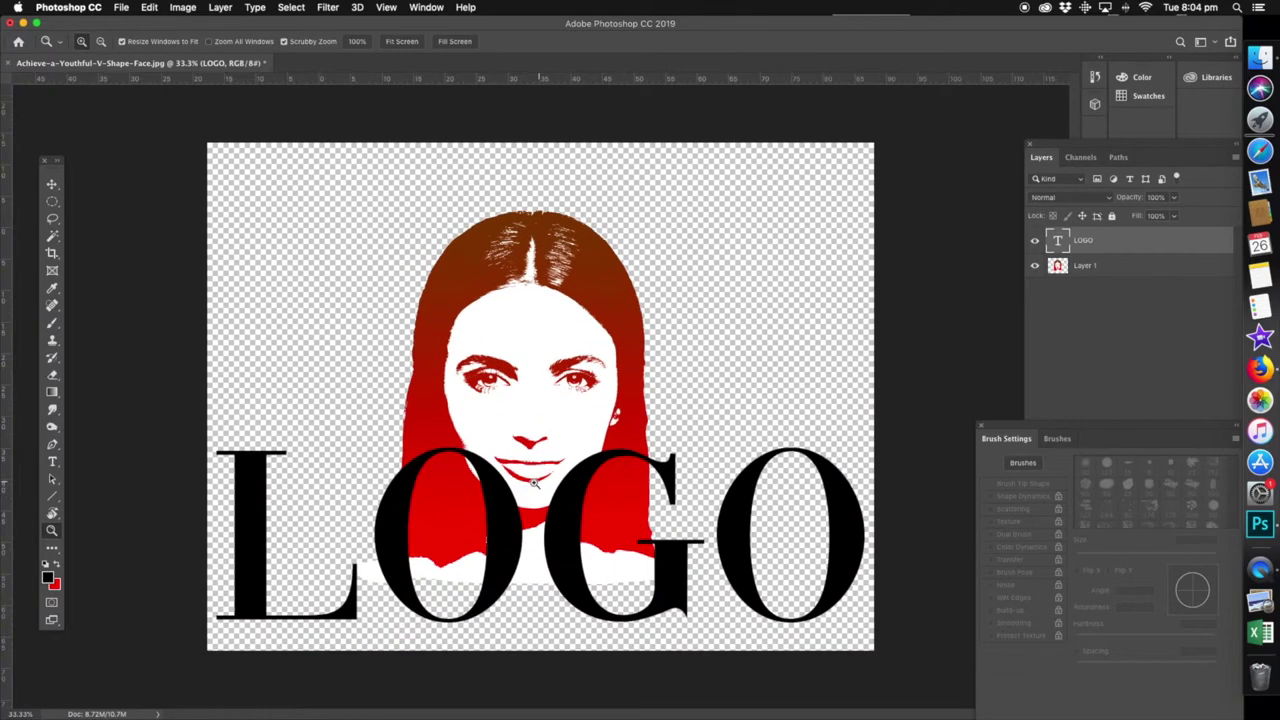
left_click(510, 545)
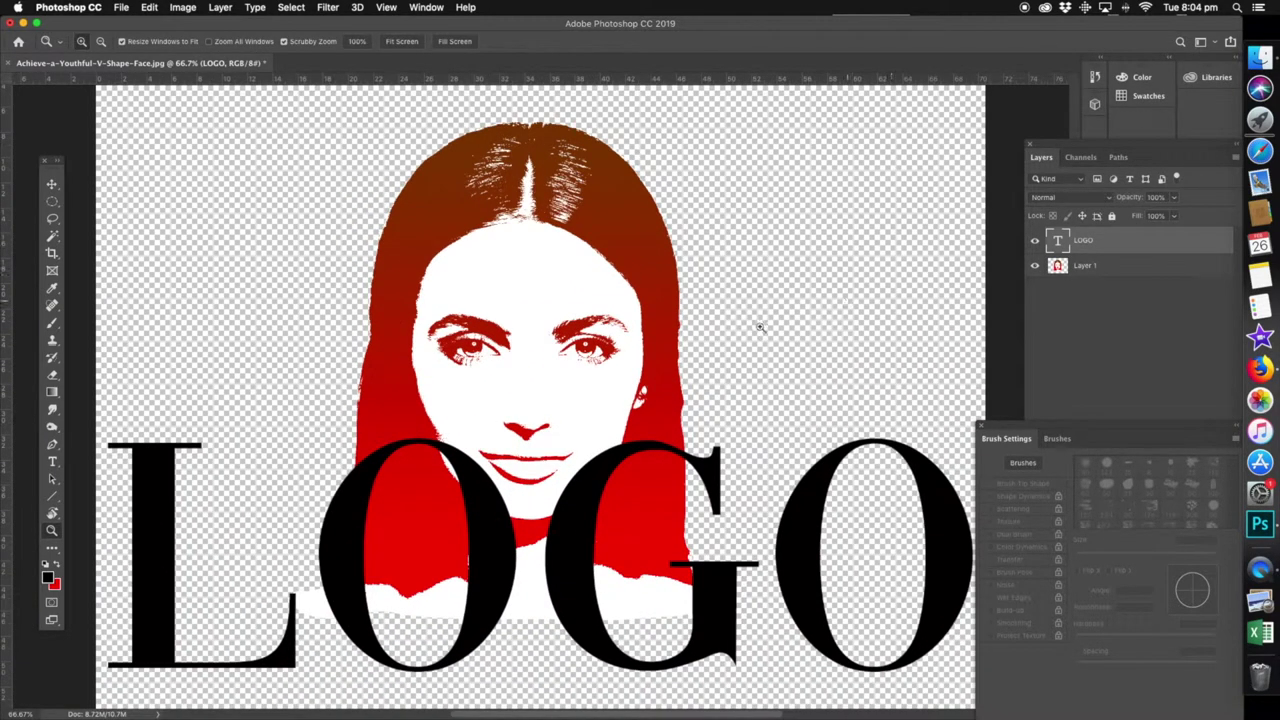
- Hide the LOGO layer and zoom the face to 100%
left_click(1036, 245)
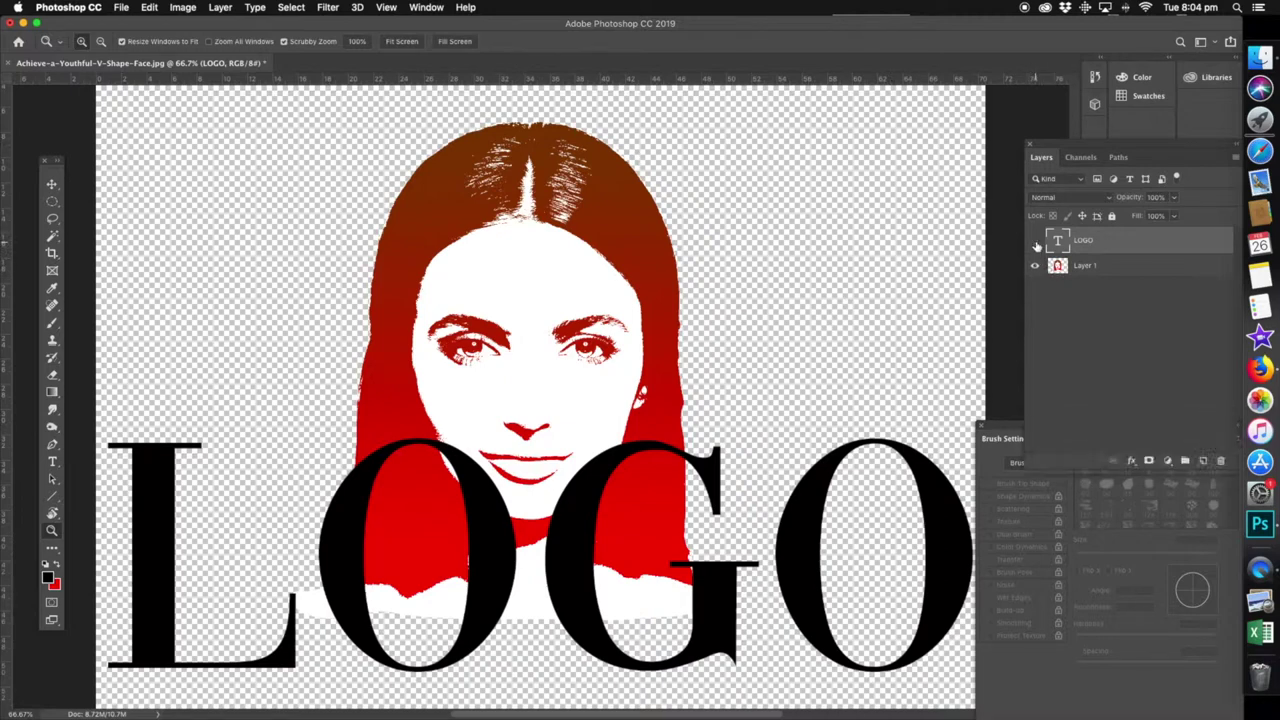
left_click(1036, 245)
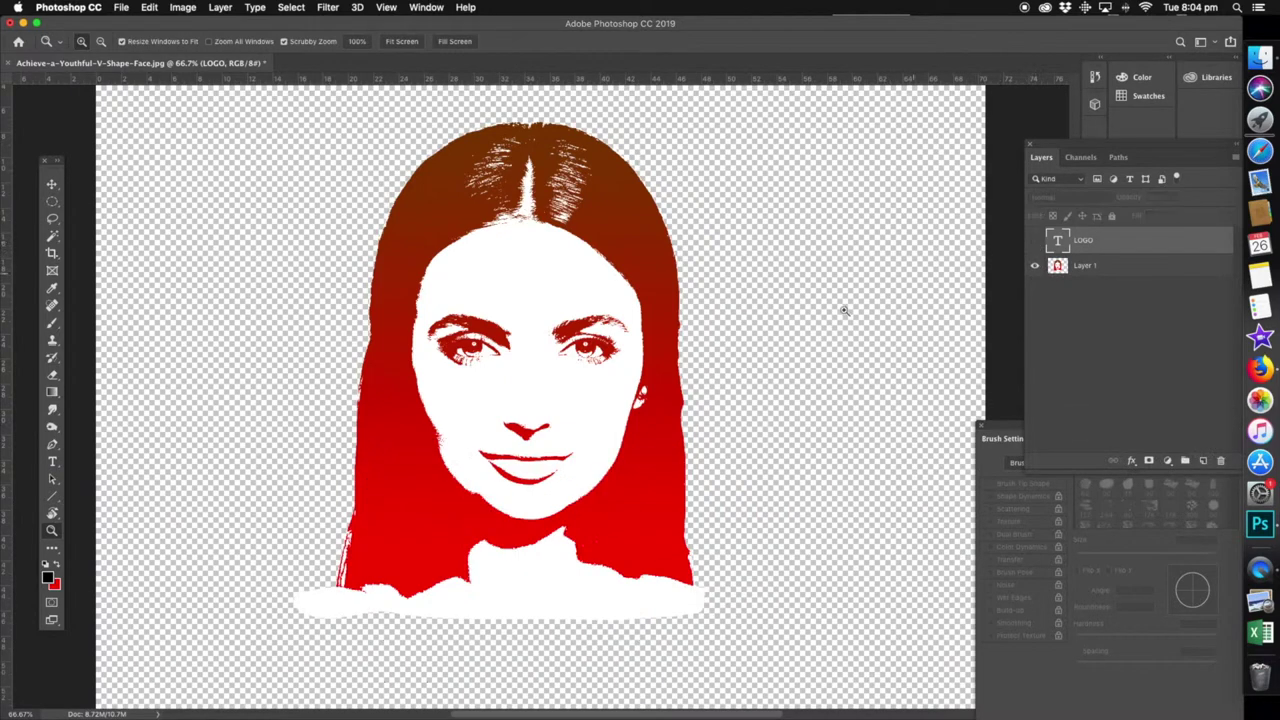
left_click(471, 453)
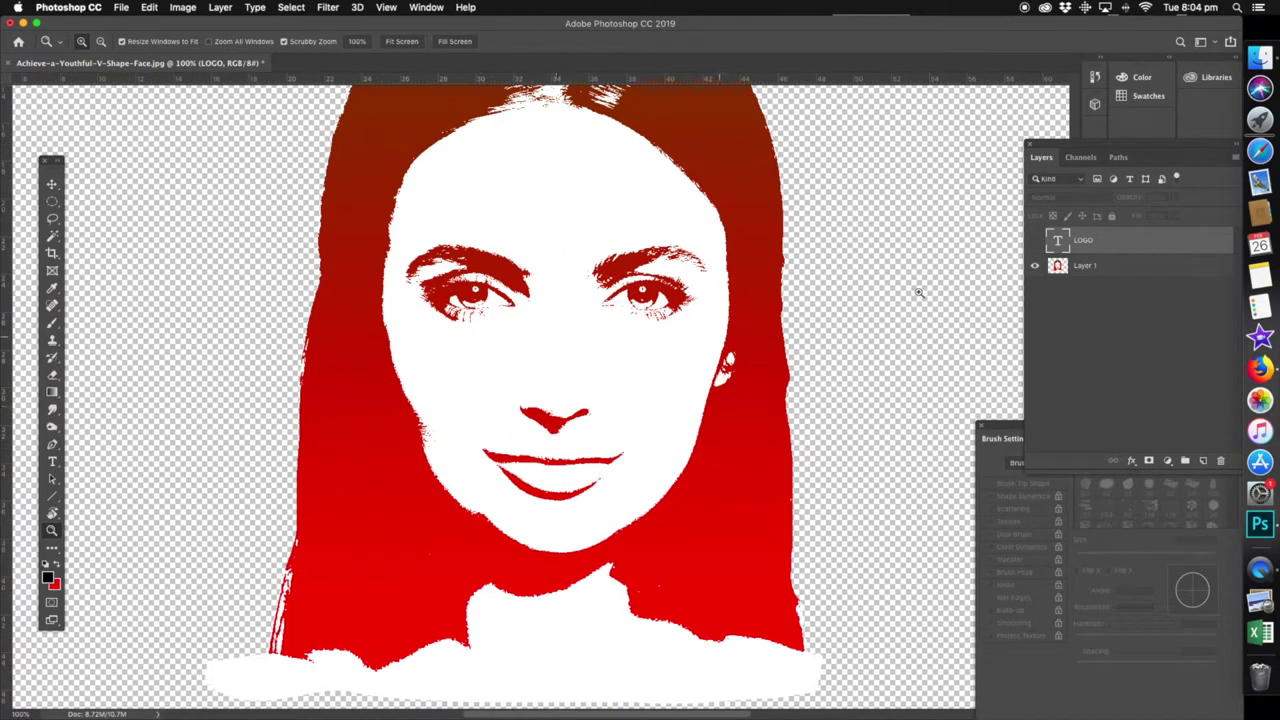
- Lasso the right jawline stroke on Layer 1 and copy-paste it onto new Layer 2
left_click(1080, 268)
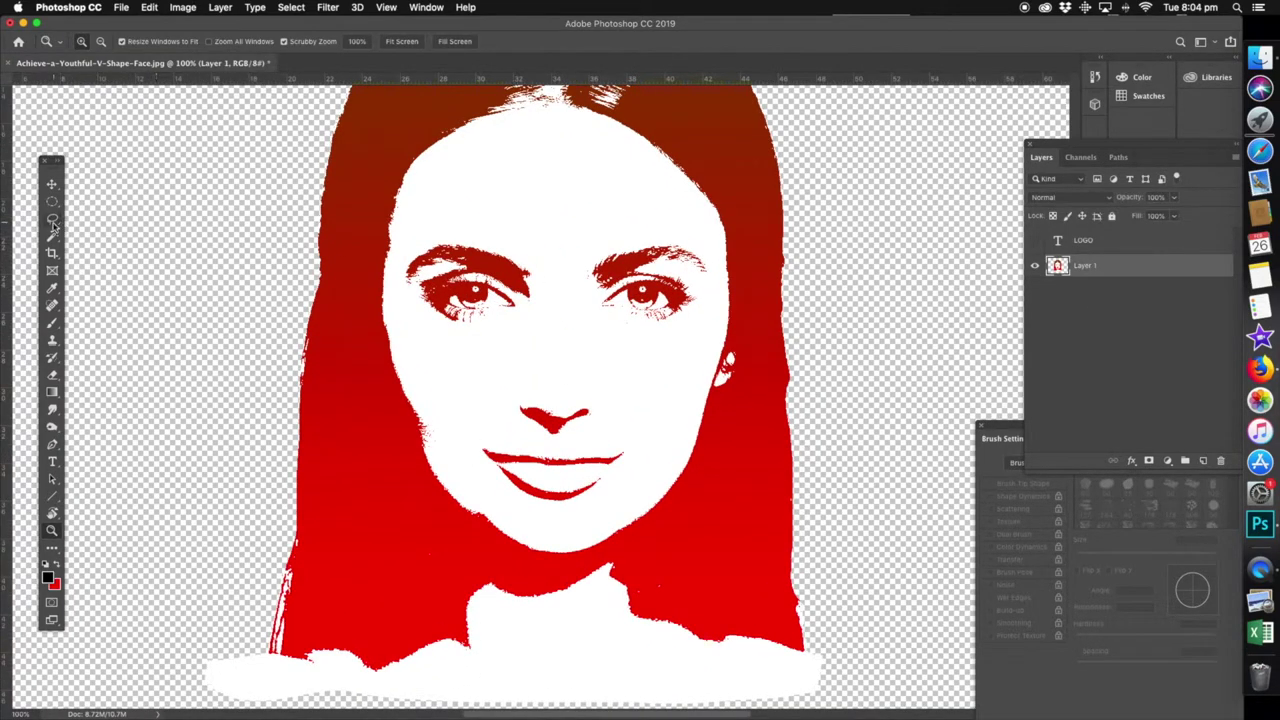
left_click(52, 218)
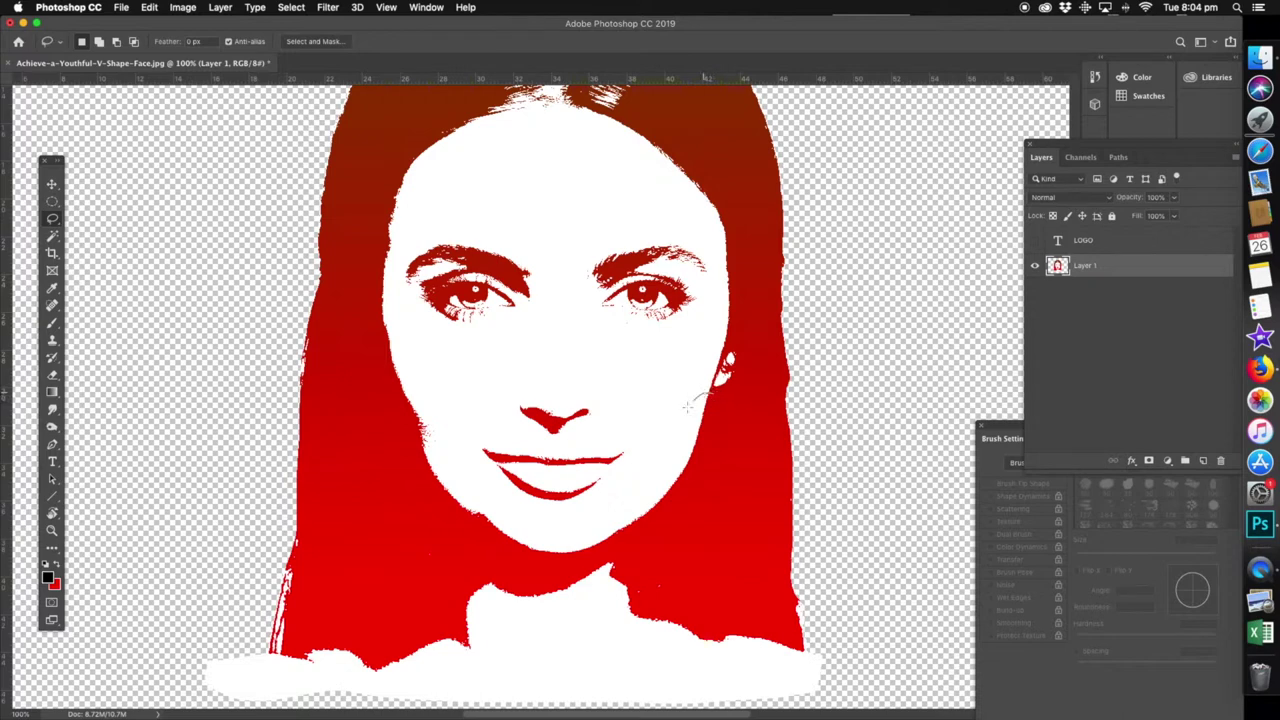
mouse_move(687, 405)
left_mouse_down()
mouse_move(608, 516)
mouse_move(620, 537)
mouse_move(670, 522)
mouse_move(737, 400)
left_mouse_up()
left_click(149, 7)
left_click(160, 103)
left_click(149, 7)
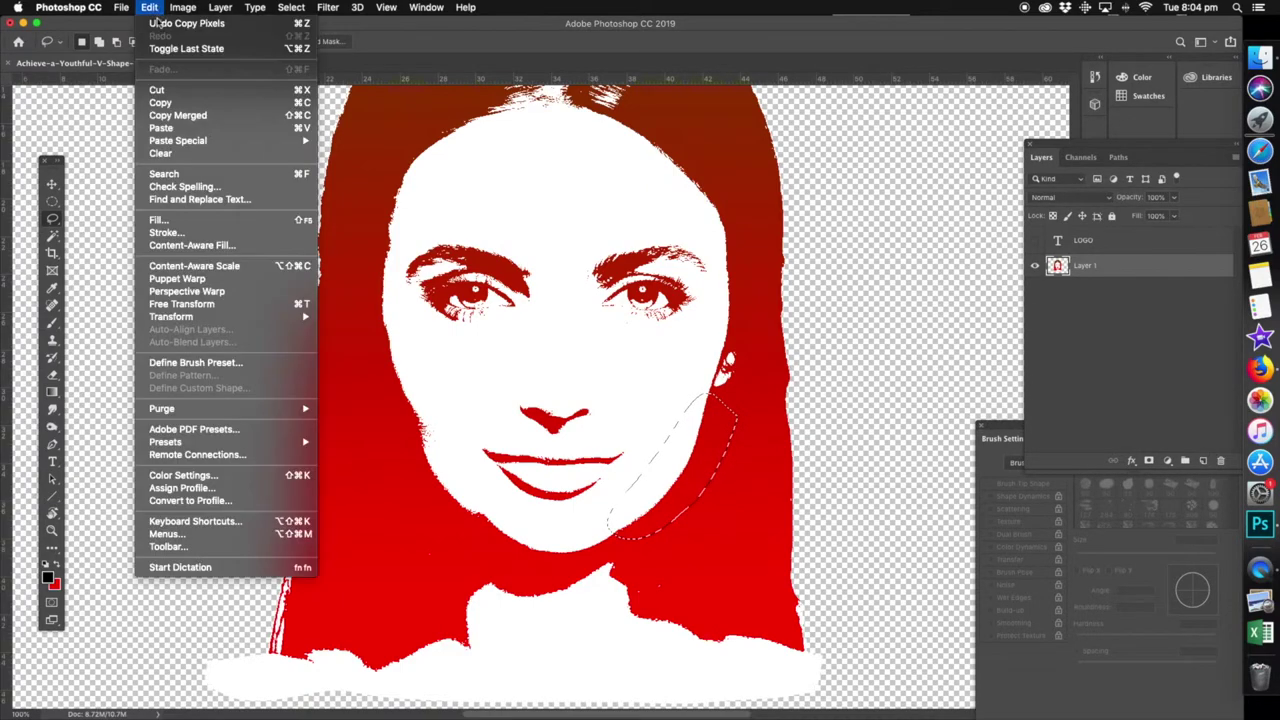
left_click(170, 128)
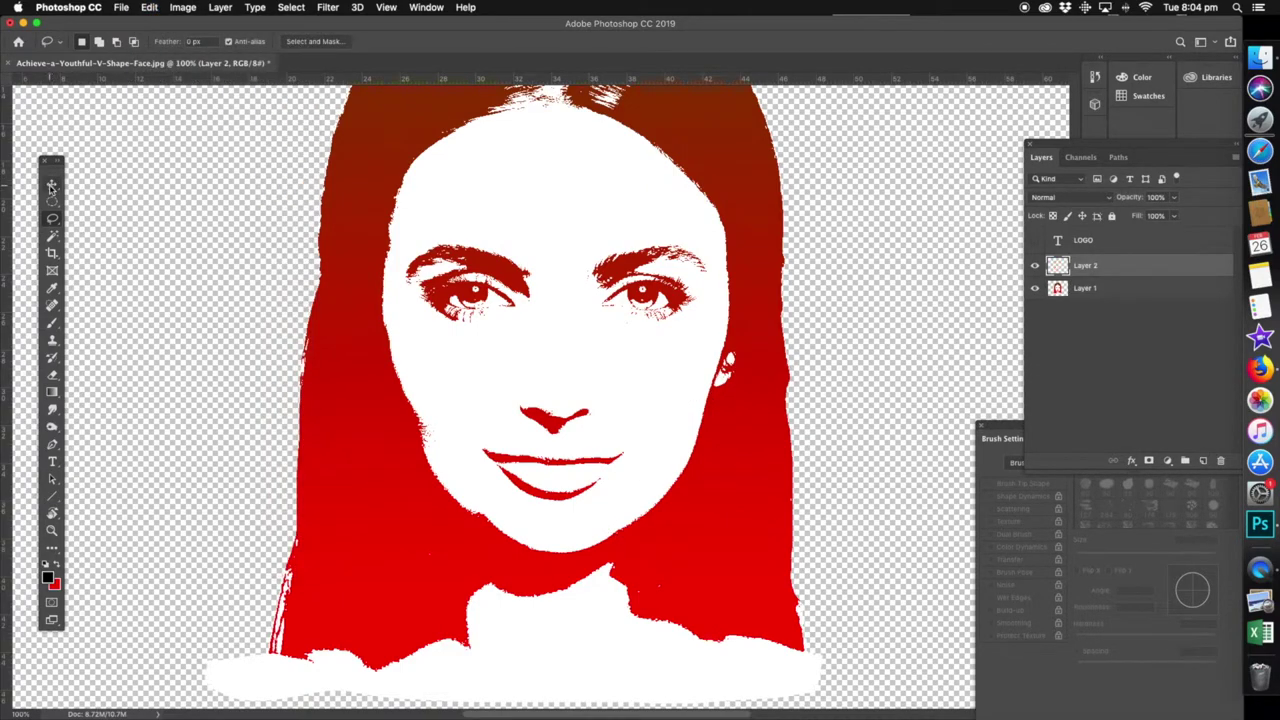
- Flip Layer 2's jawline stroke horizontally and drag it onto the left cheek
left_click(52, 186)
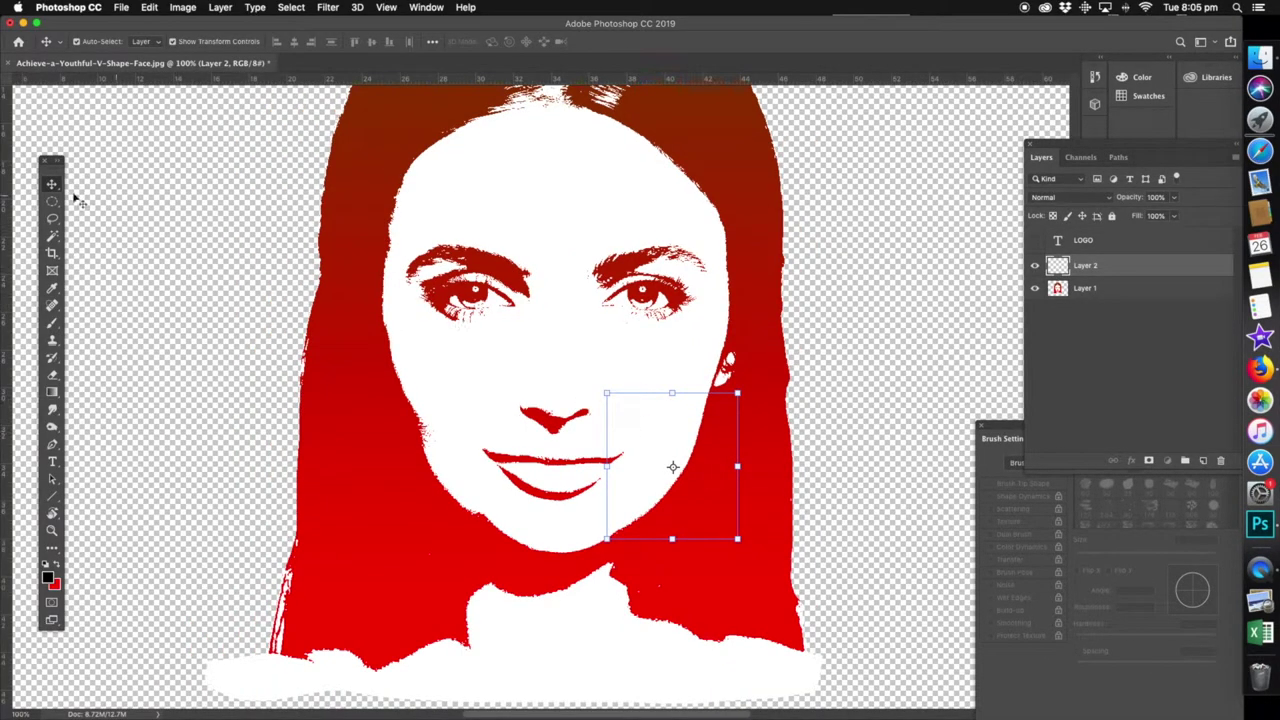
right_click(52, 185)
left_click(96, 184)
left_click(149, 8)
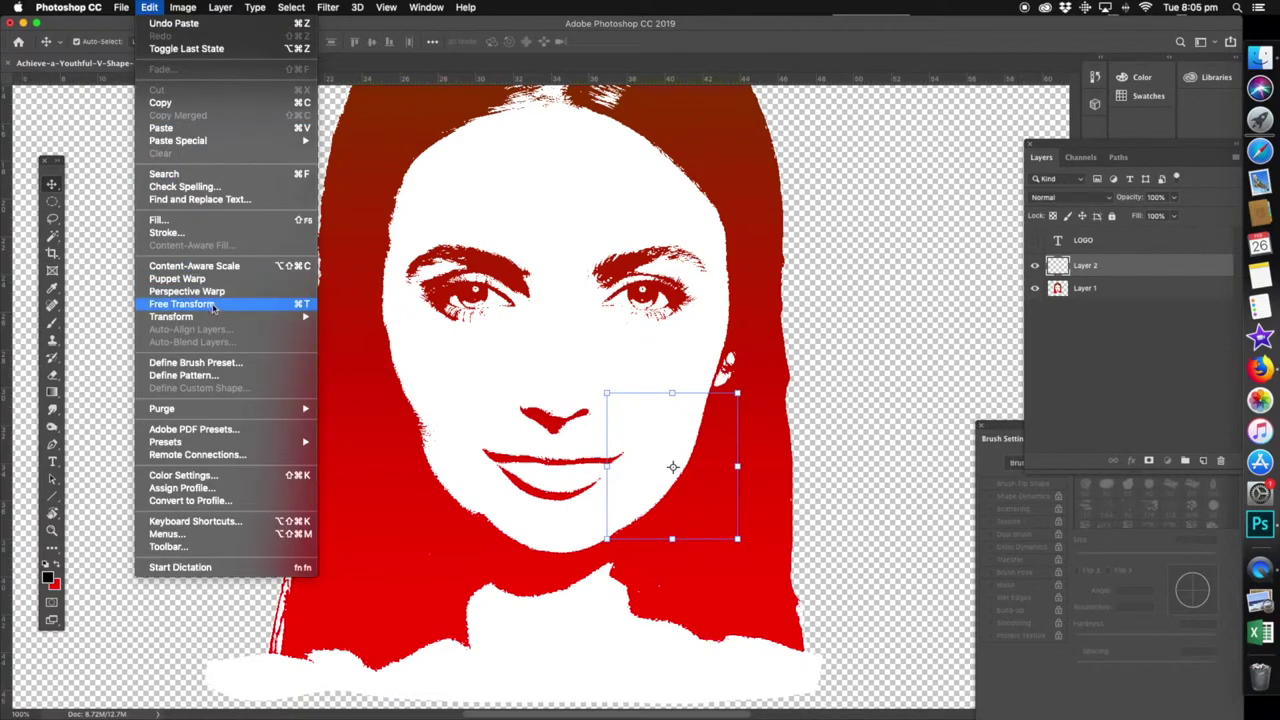
mouse_move(216, 320)
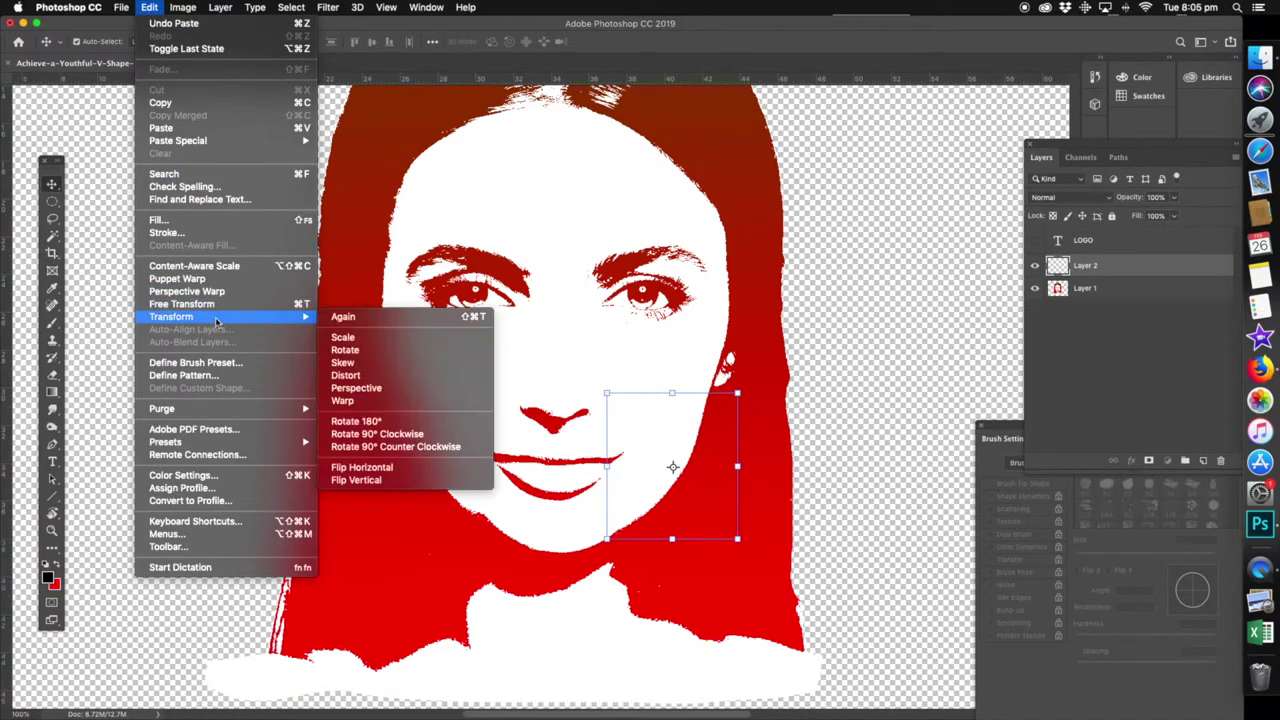
left_click(405, 468)
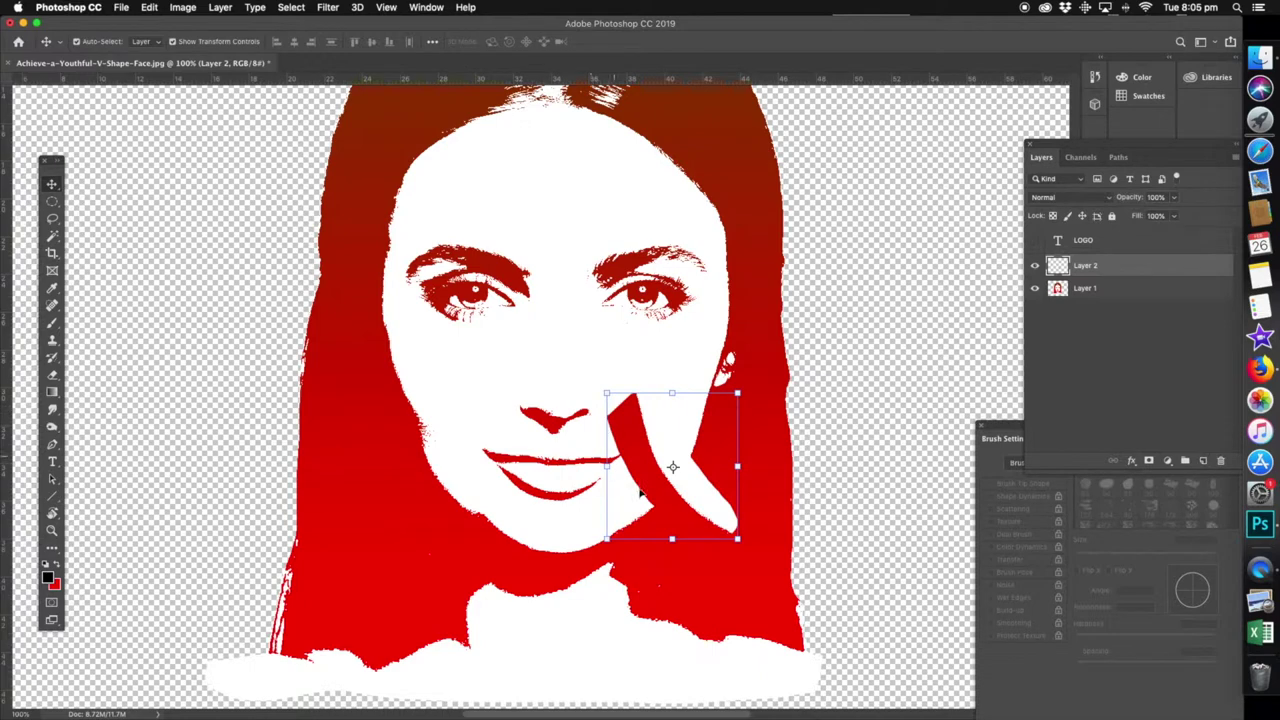
mouse_move(677, 490)
left_mouse_down()
mouse_move(424, 496)
mouse_move(446, 493)
left_mouse_up()
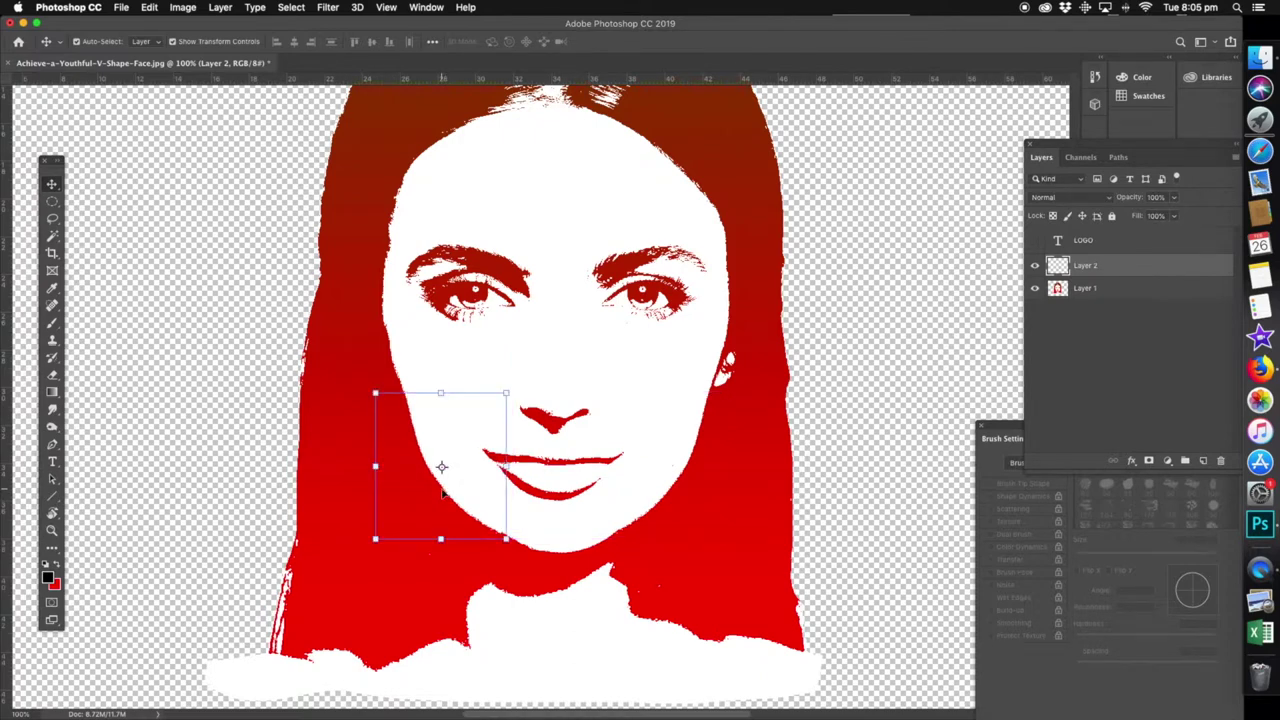
left_click(53, 219)
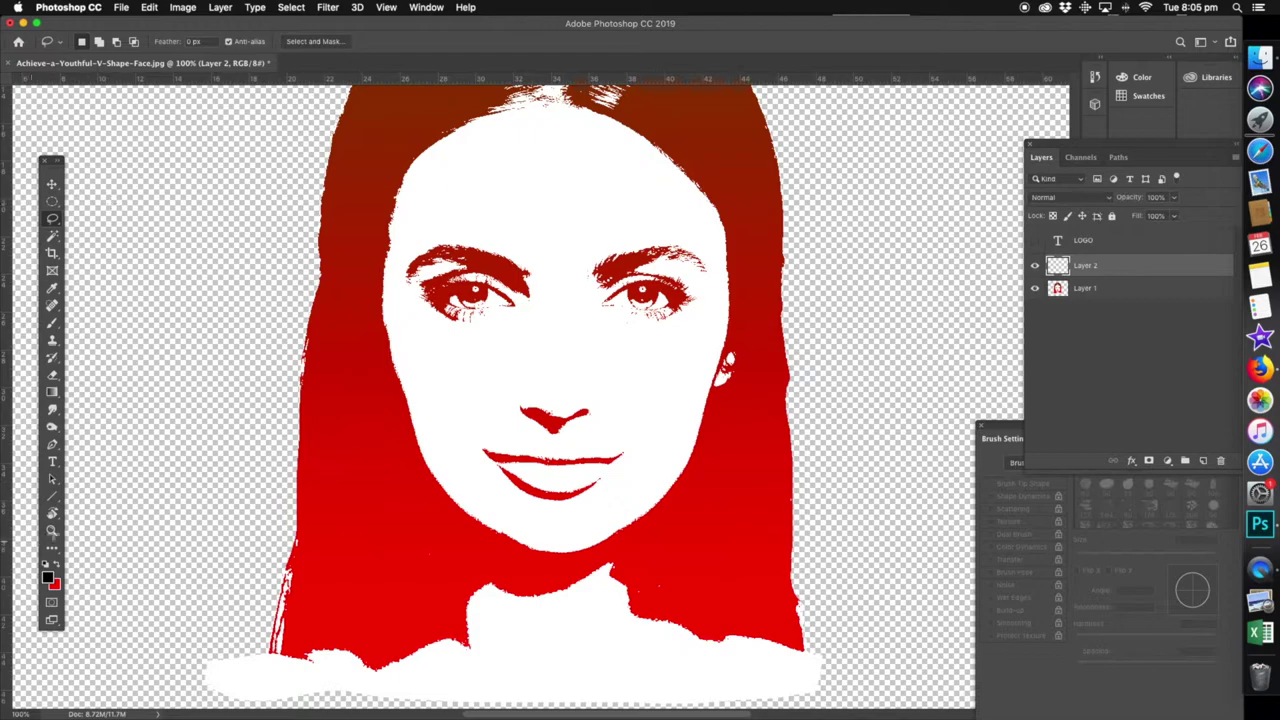
- Zoom out to the whole canvas, then select the LOGO layer and show it again
left_click(52, 530)
key("alt")
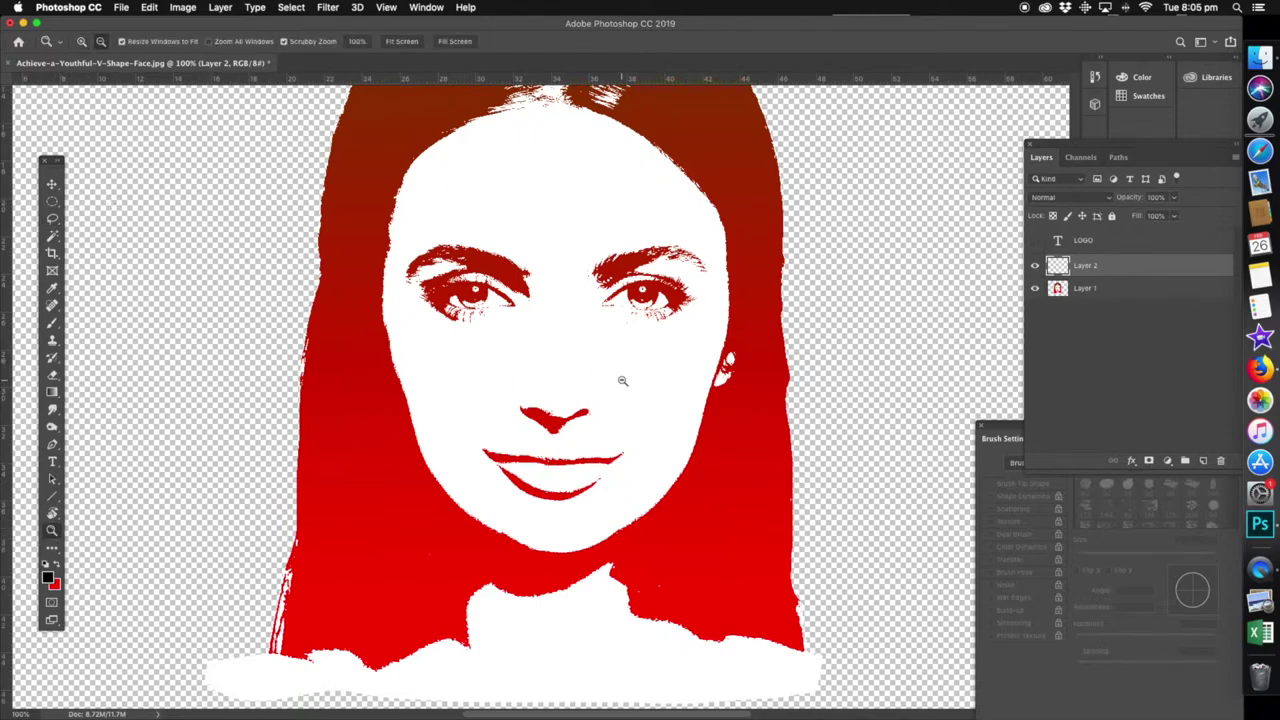
left_click(622, 380, "alt")
left_click(584, 337, "alt")
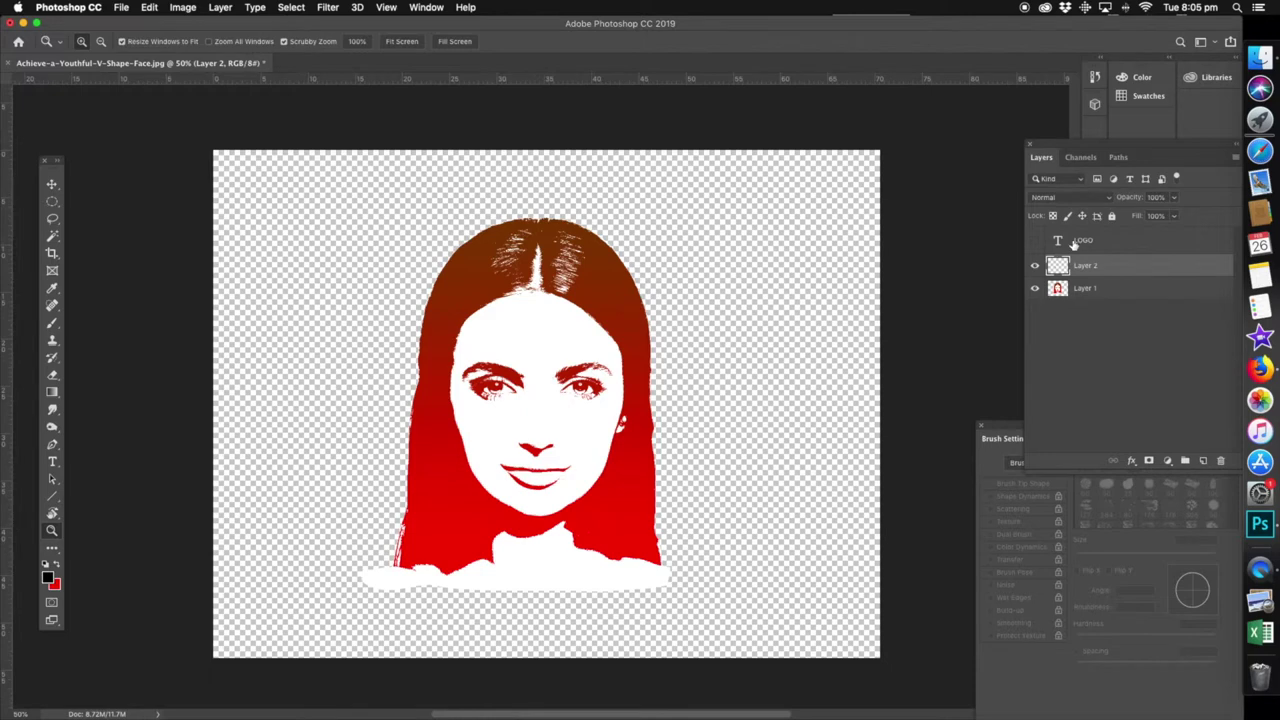
left_click(1070, 242)
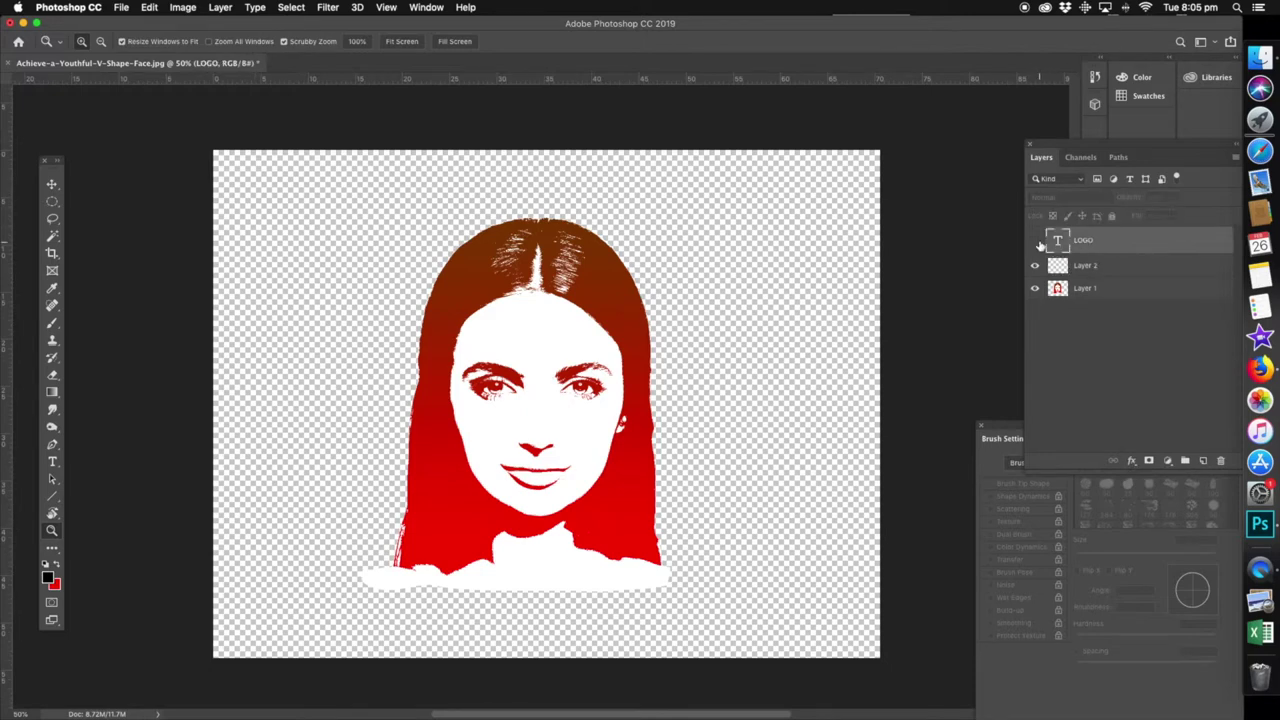
left_click(1035, 242)
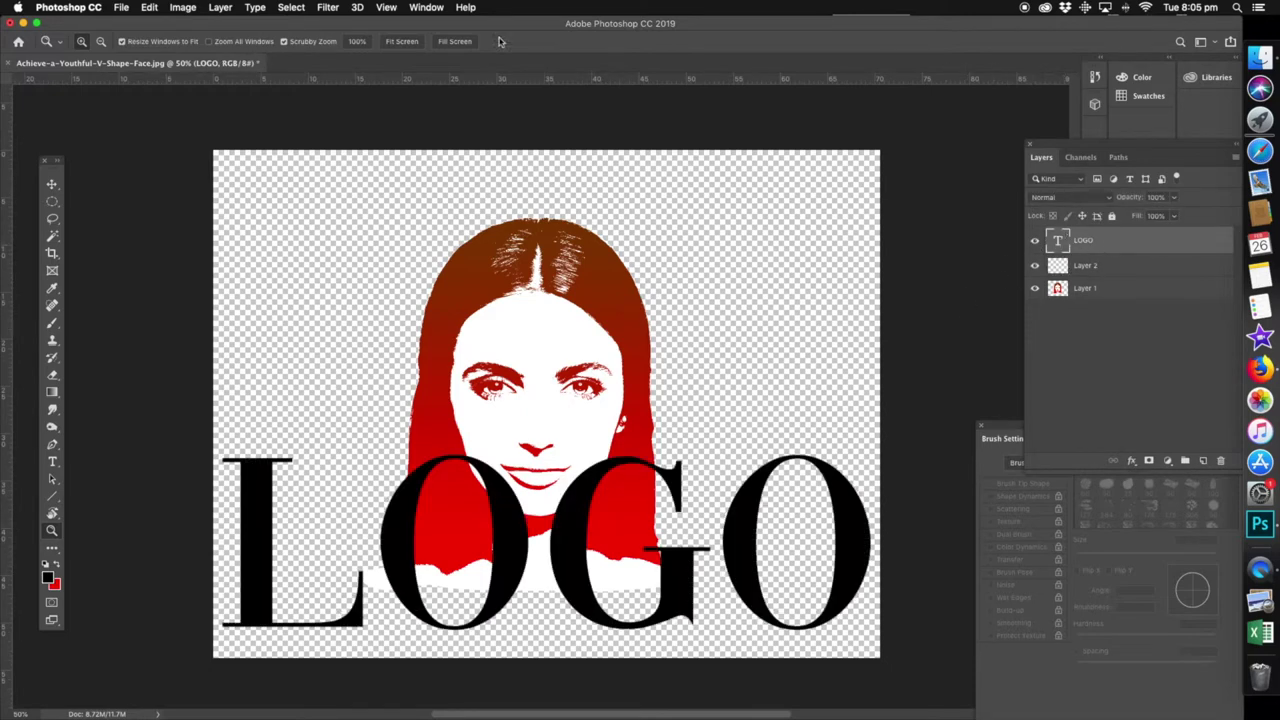
- Select All and copy the LOGO text, then make Layer 1 active and hide LOGO
left_click(287, 9)
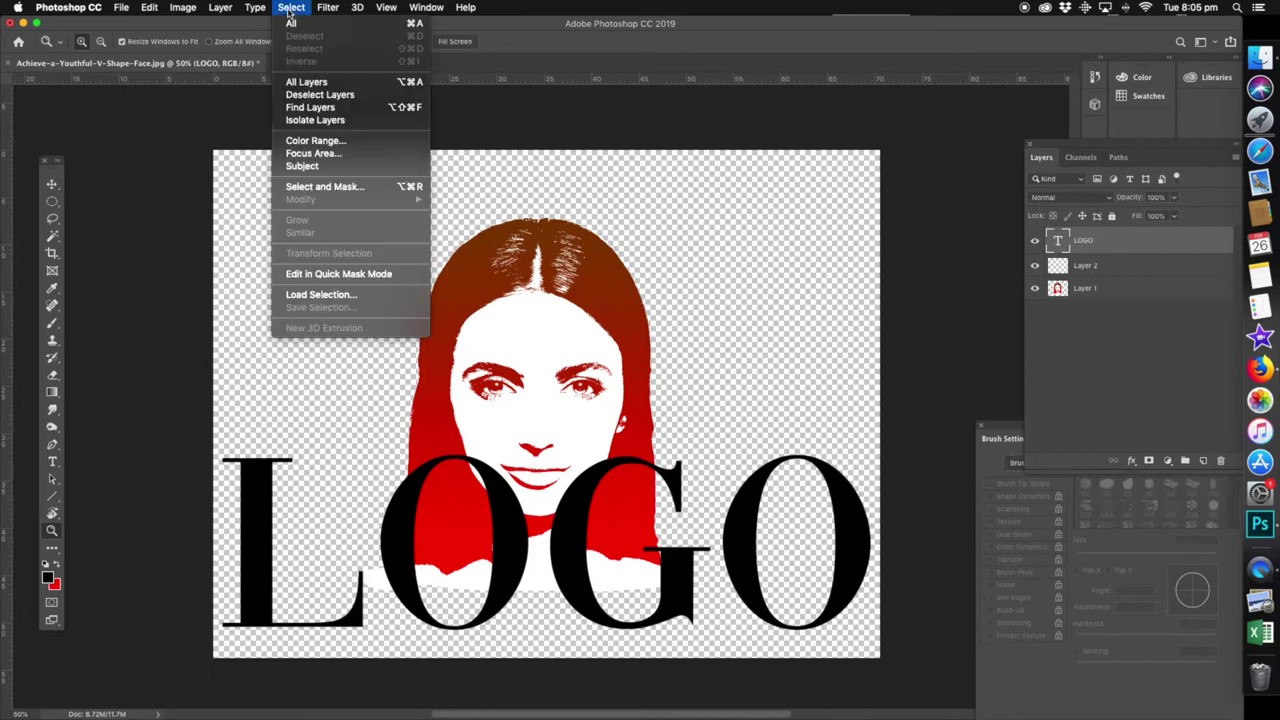
left_click(290, 25)
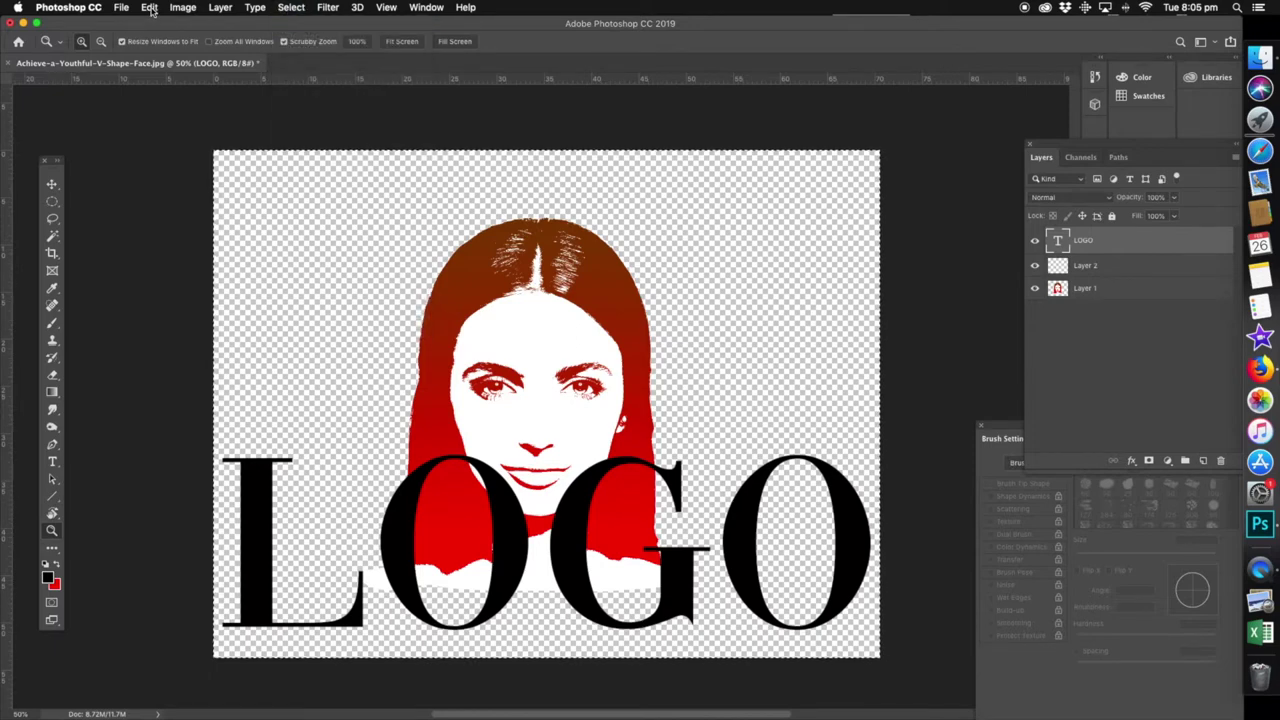
left_click(150, 8)
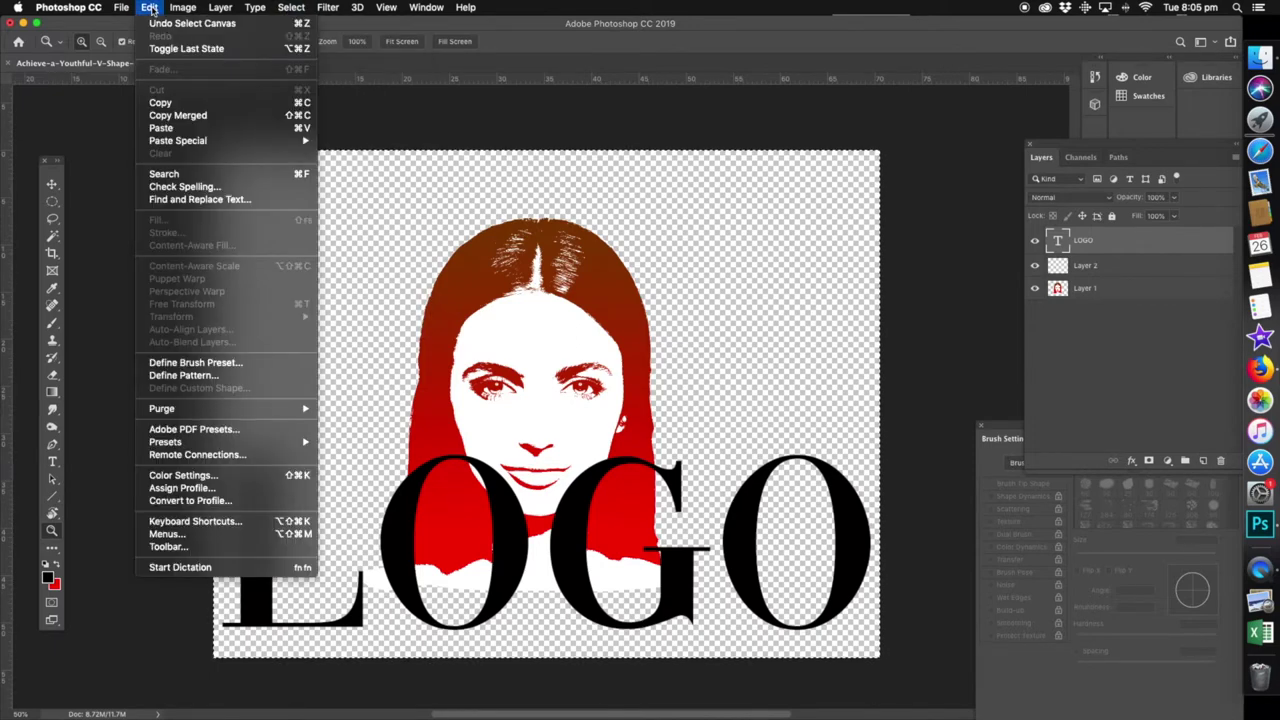
left_click(174, 104)
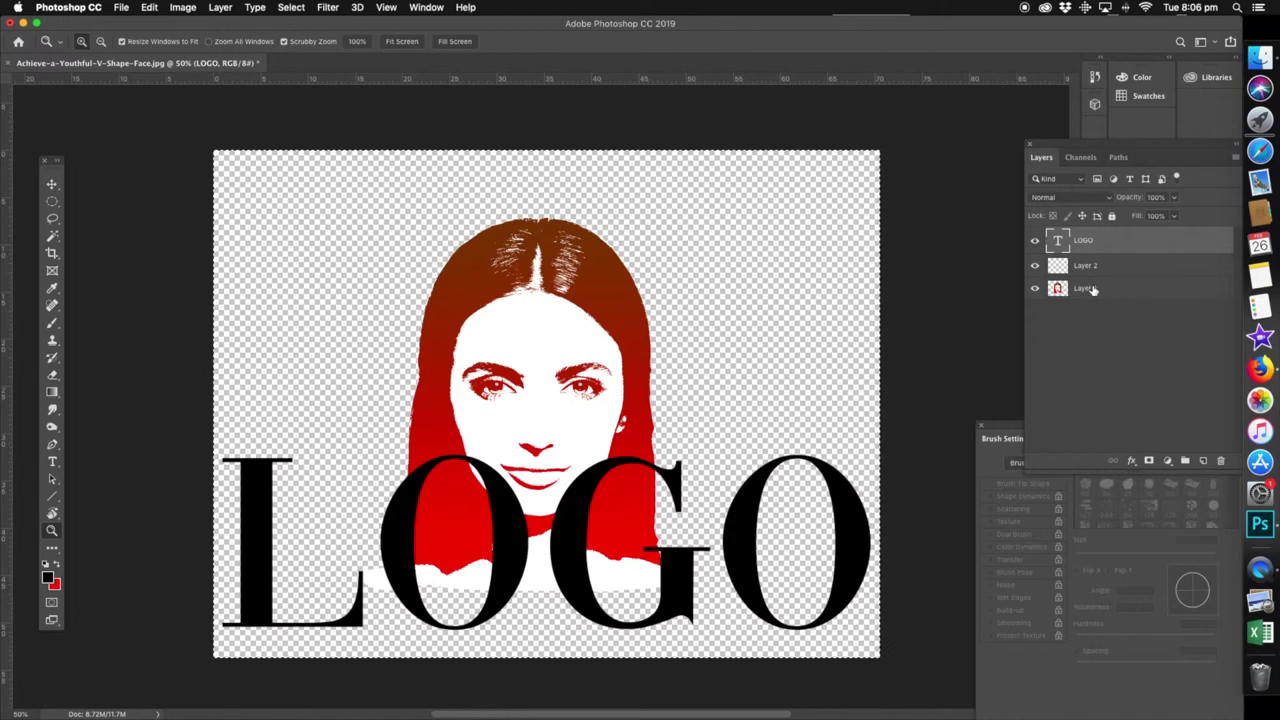
left_click(1168, 287)
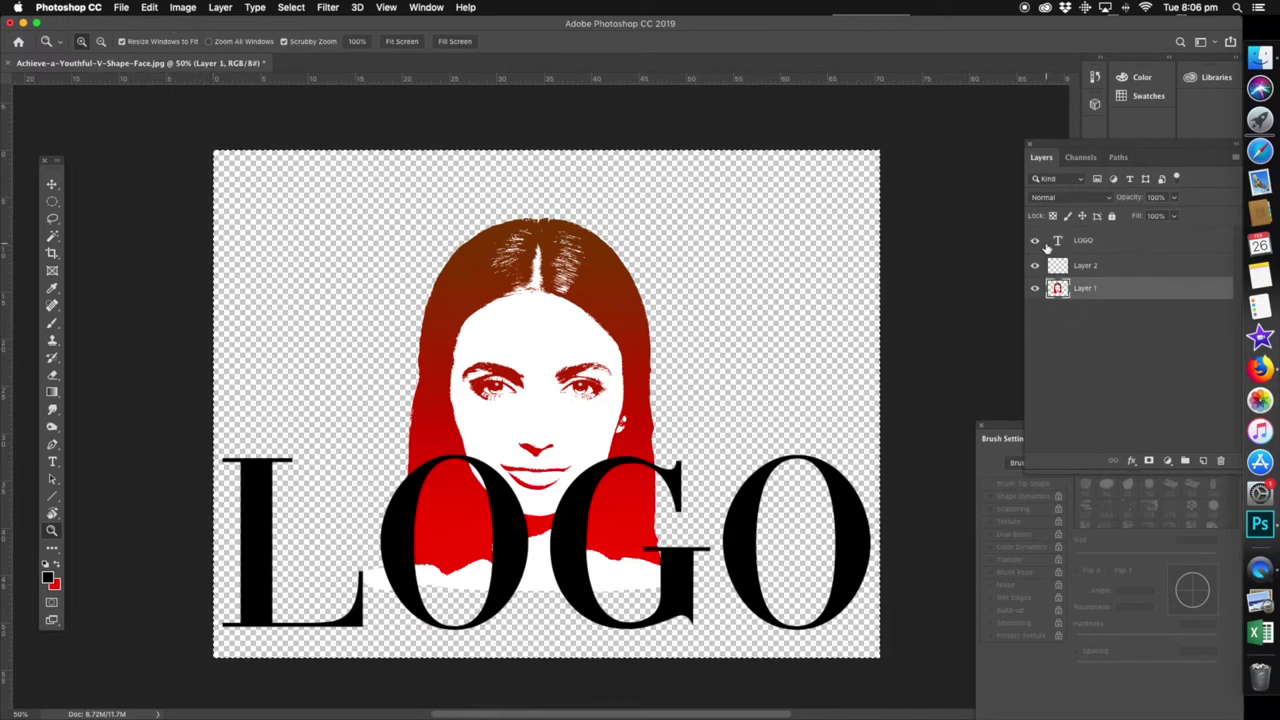
left_click(1035, 241)
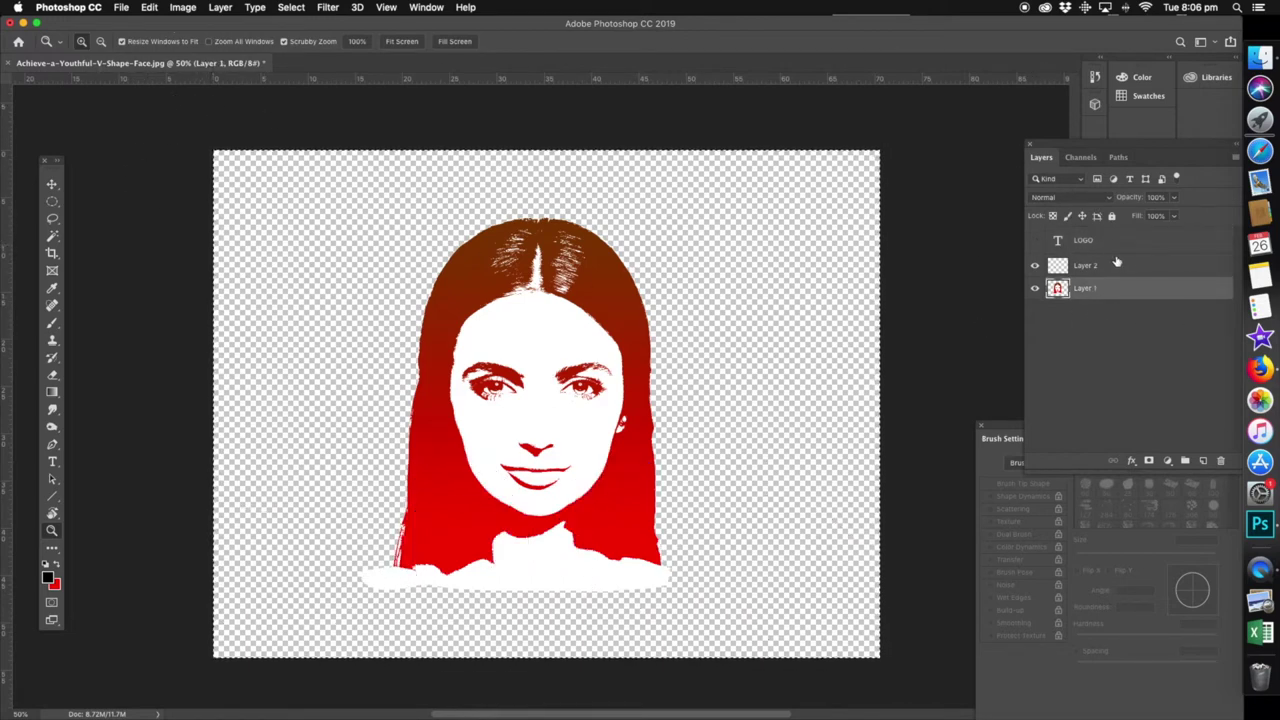
- Flatten the image, discarding the hidden LOGO layer
left_click(220, 8)
left_click(280, 525)
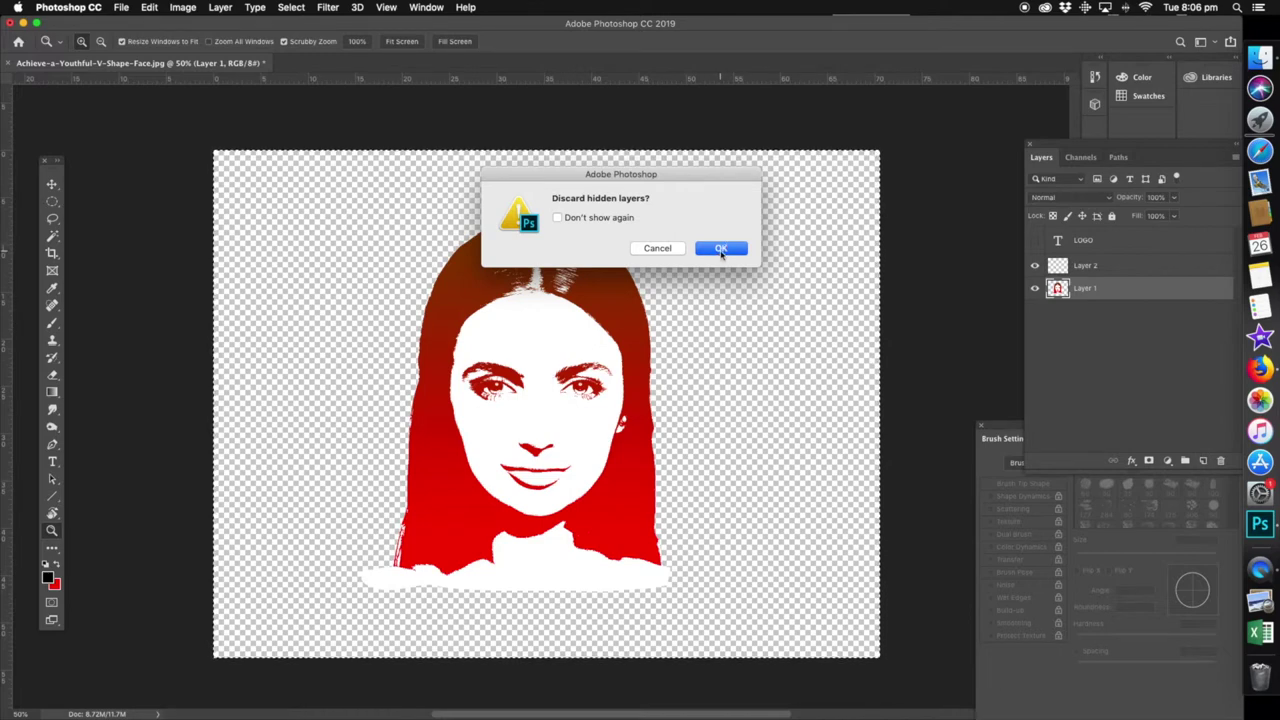
left_click(718, 253)
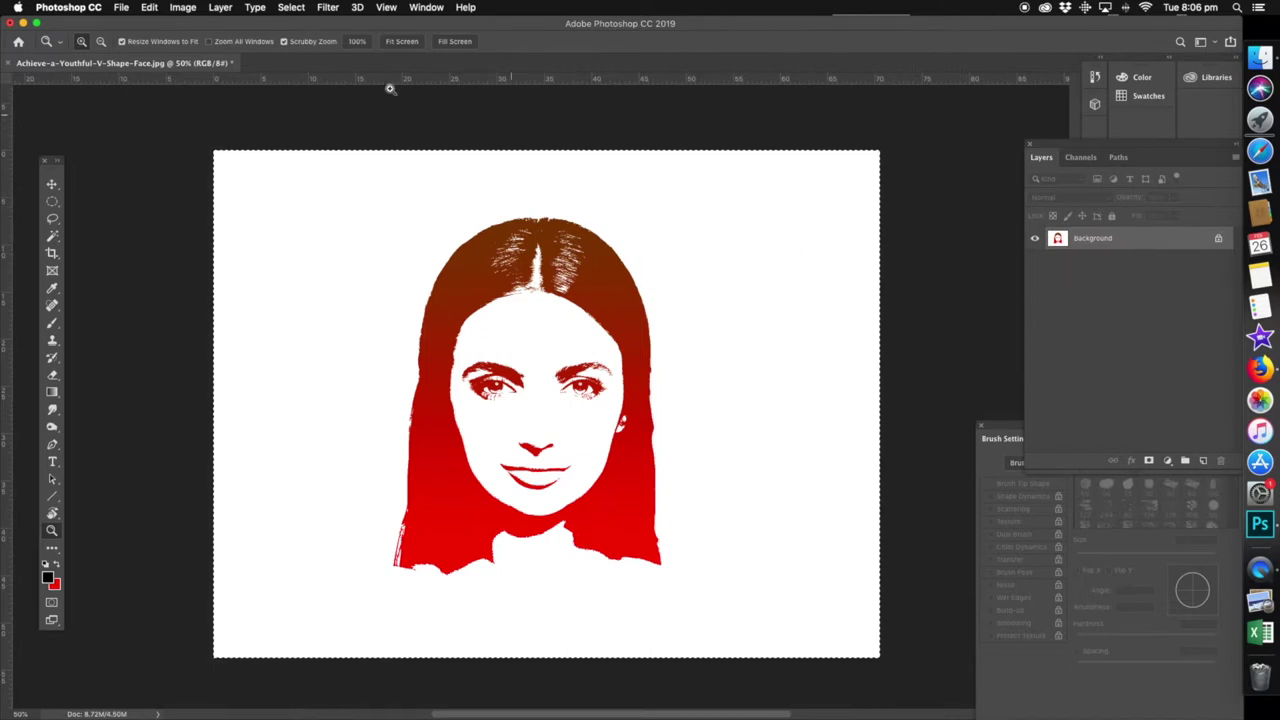
- Paste the copied LOGO, move it down over her chin, and zoom the chin to 100%
left_click(149, 8)
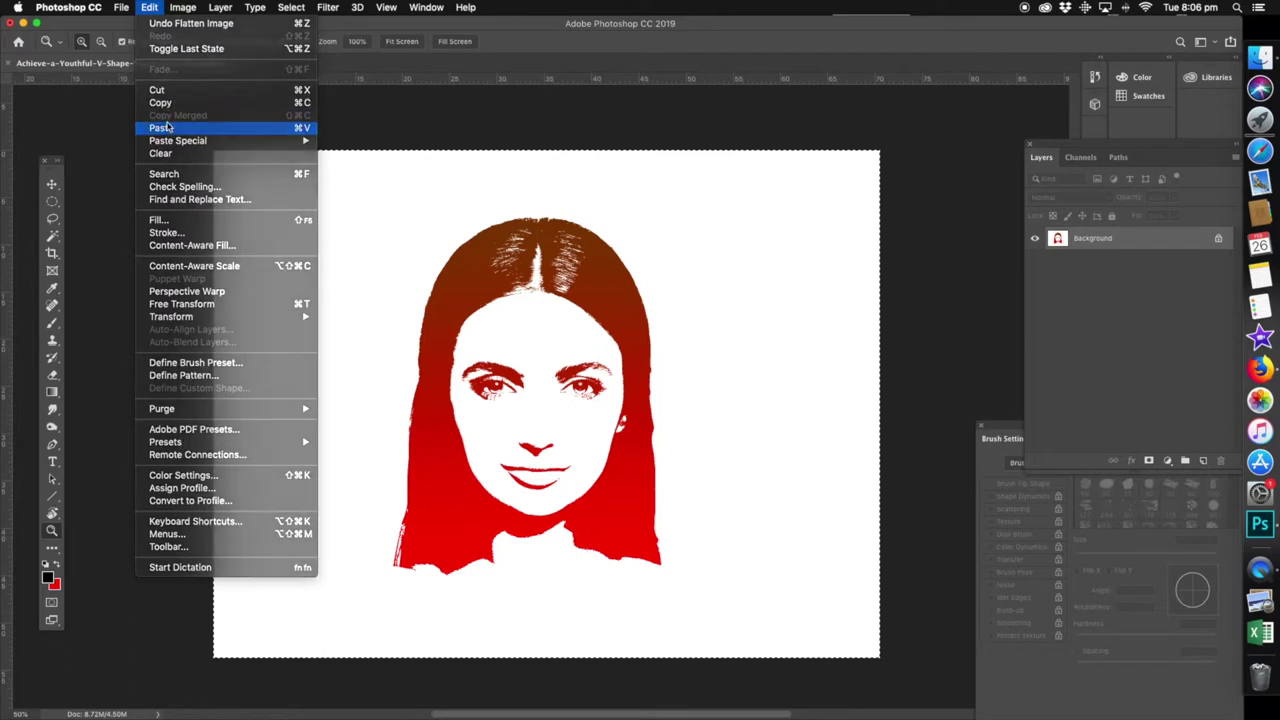
left_click(162, 128)
left_click(56, 184)
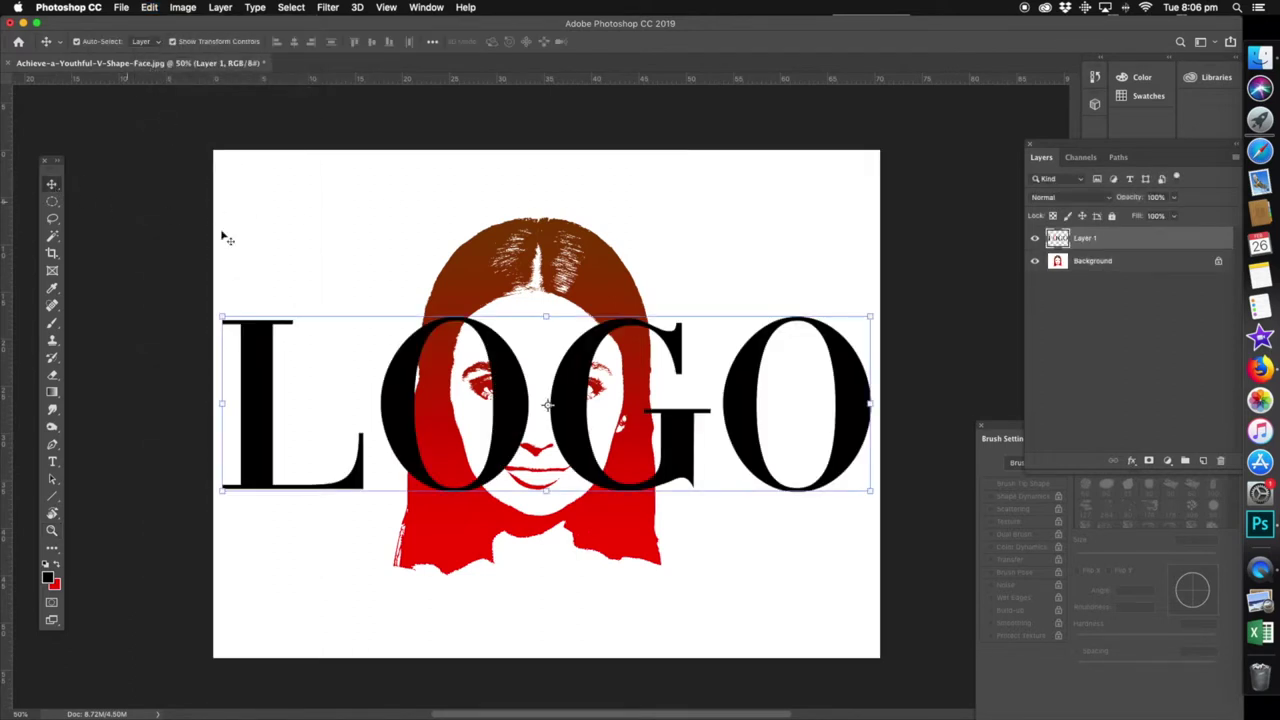
left_click_drag(570, 383, 571, 535)
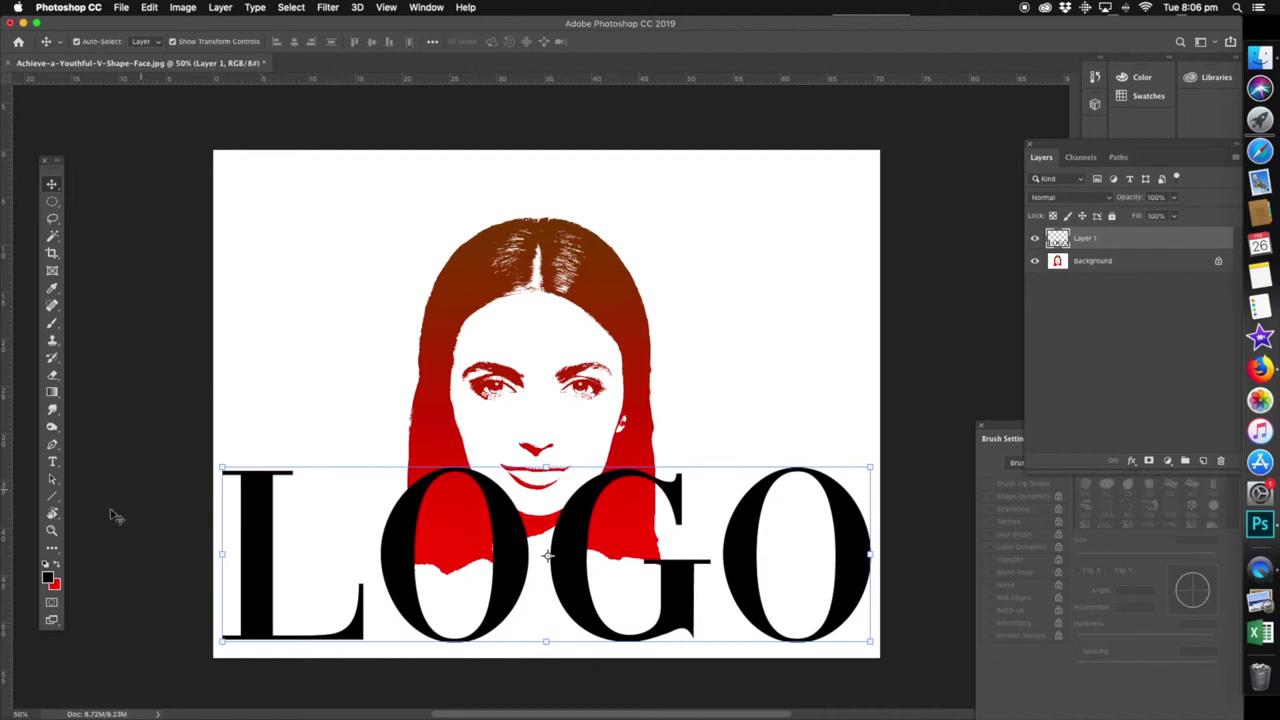
left_click(52, 531)
left_click(541, 520)
left_click(545, 517)
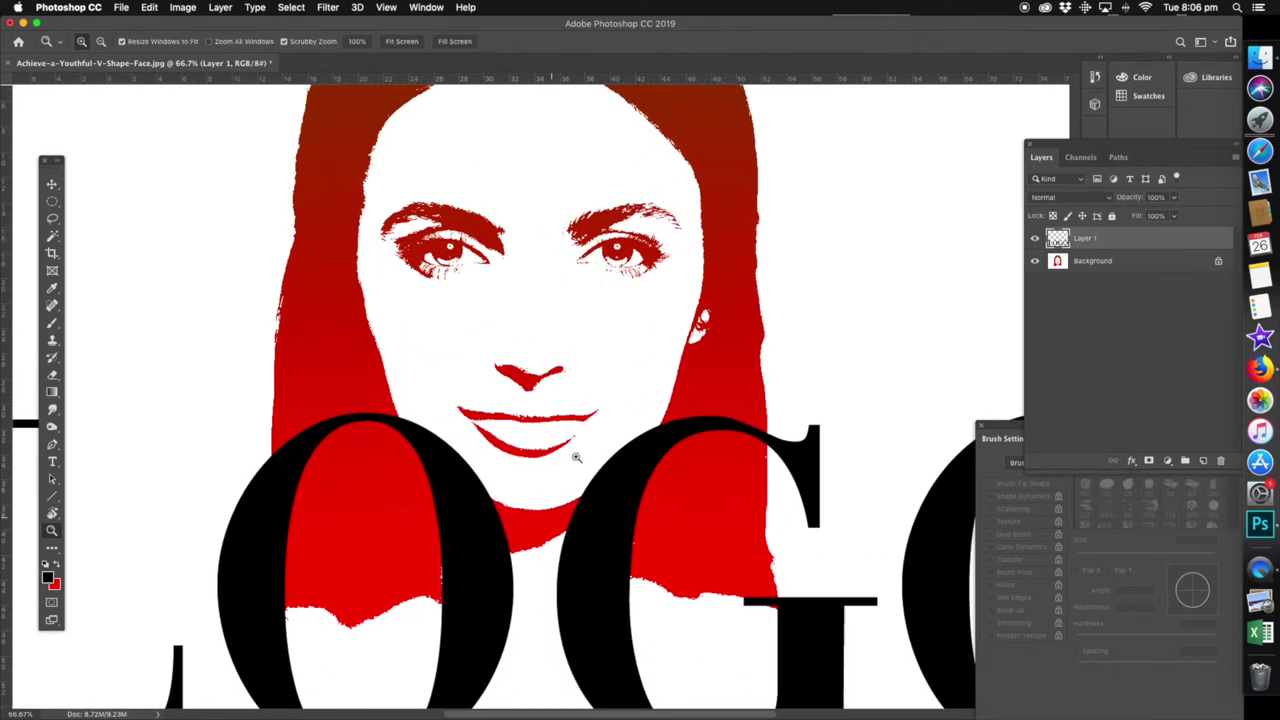
- Lasso the chin on the Background layer and copy-paste it onto new Layer 2
left_click(1088, 264)
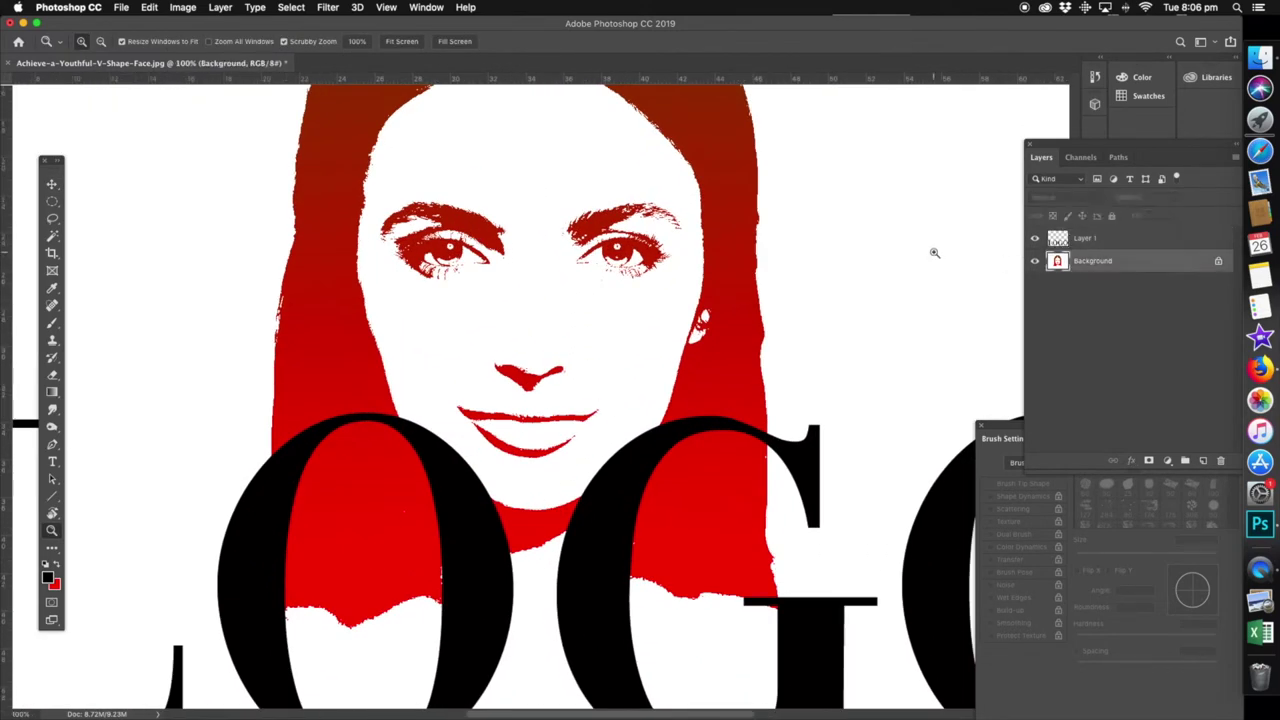
left_click(53, 222)
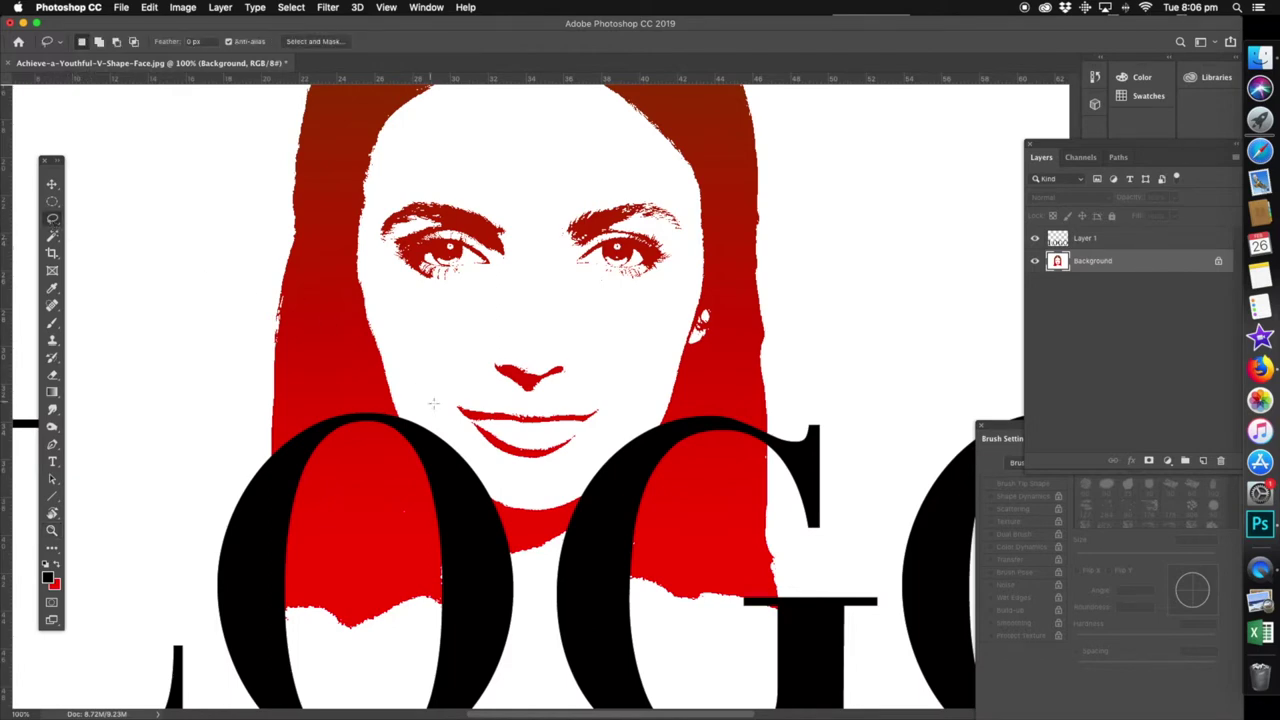
mouse_move(384, 413)
left_mouse_down()
mouse_move(407, 483)
mouse_move(503, 535)
mouse_move(608, 517)
mouse_move(675, 451)
mouse_move(662, 410)
mouse_move(585, 456)
mouse_move(480, 445)
left_mouse_up()
left_click_drag(428, 406, 424, 406)
left_click(149, 8)
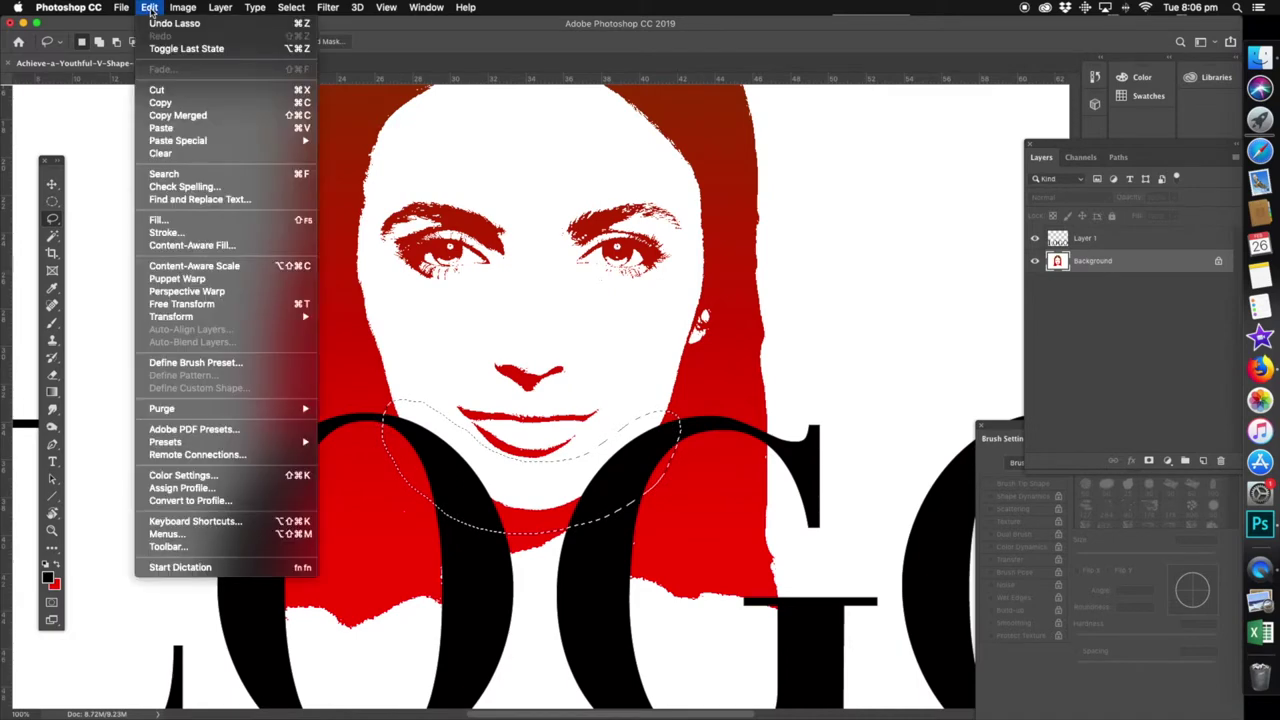
left_click(160, 102)
left_click(149, 8)
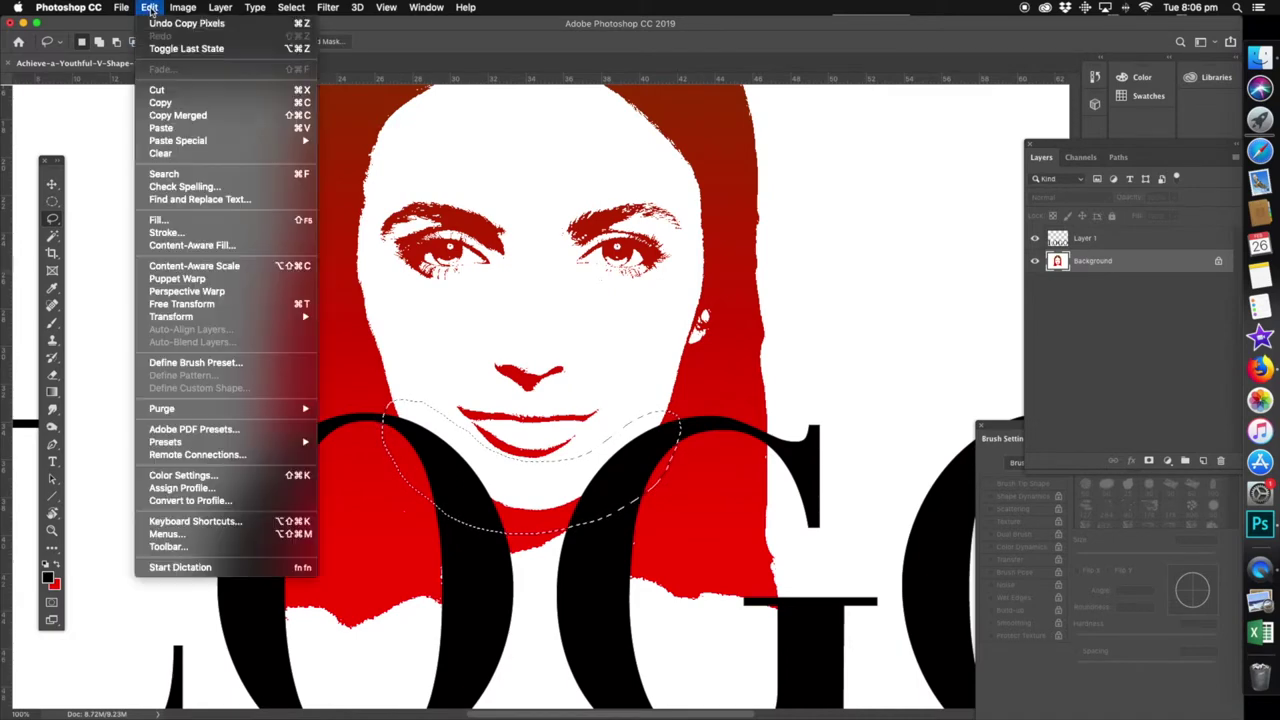
left_click(162, 128)
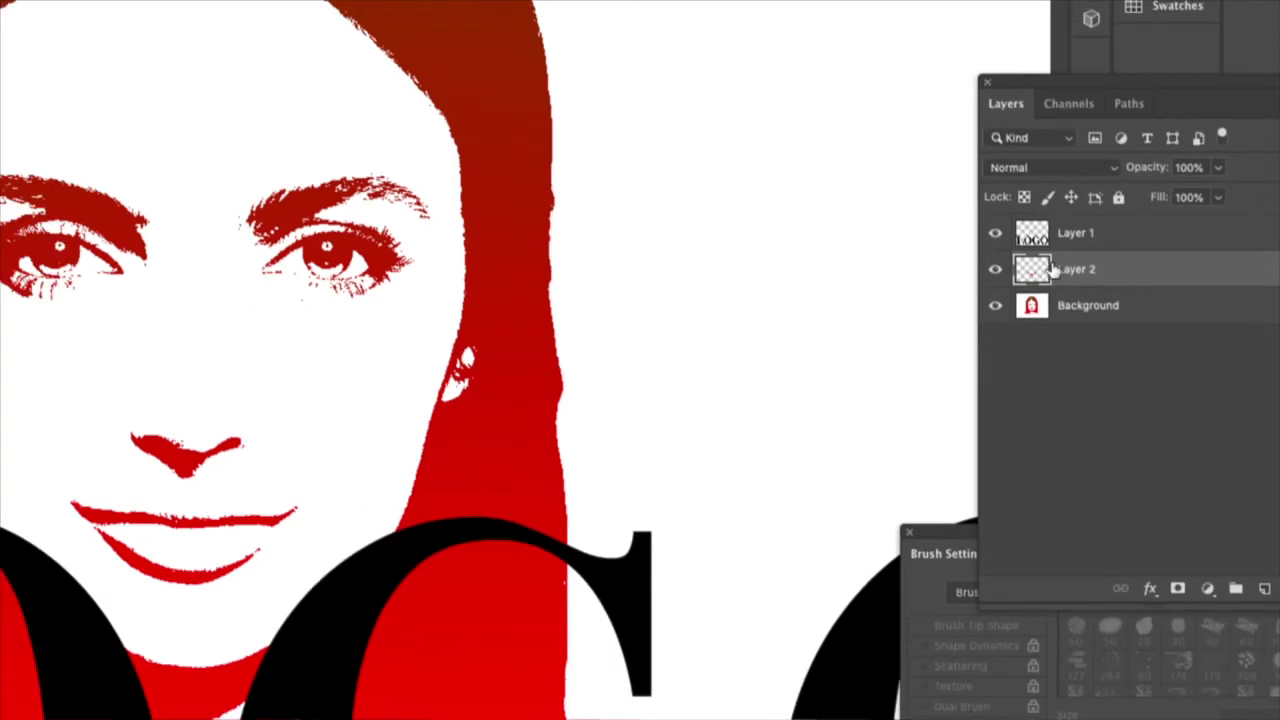
- Reorder the Layers panel so Layer 2 sits above the LOGO Layer 1
left_click_drag(1111, 277, 1097, 210)
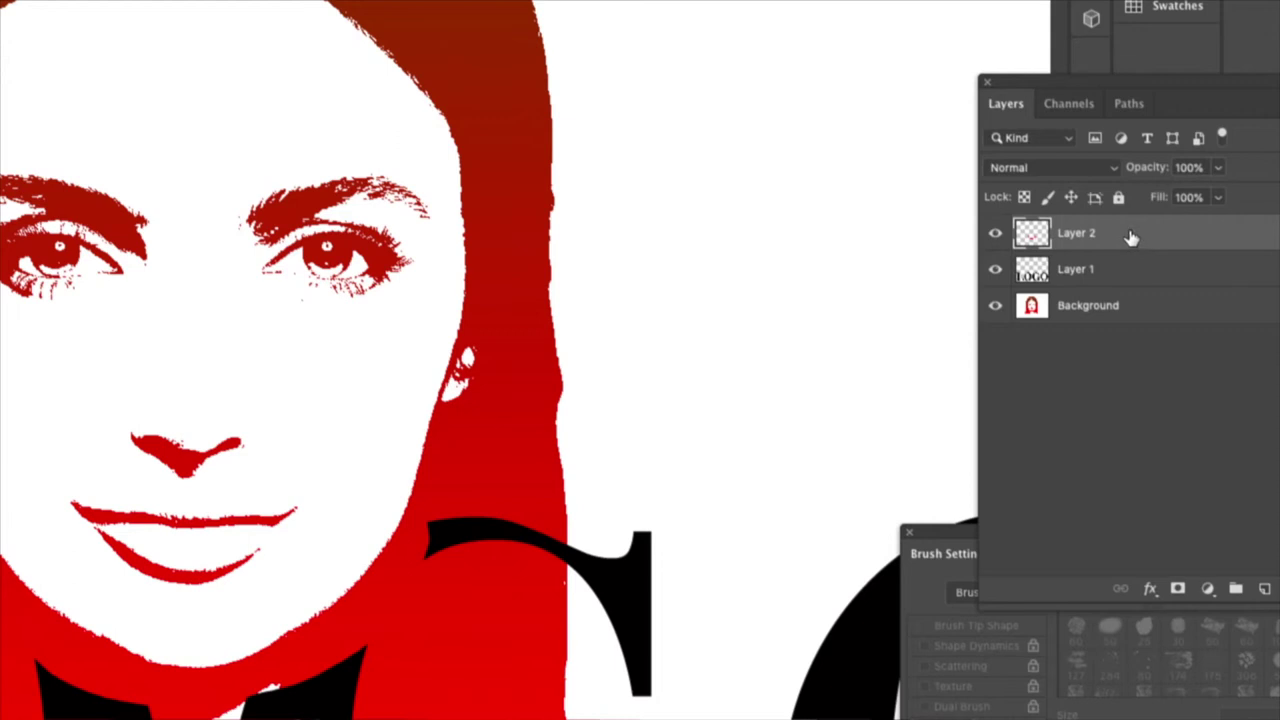
left_click_drag(1131, 236, 1131, 275)
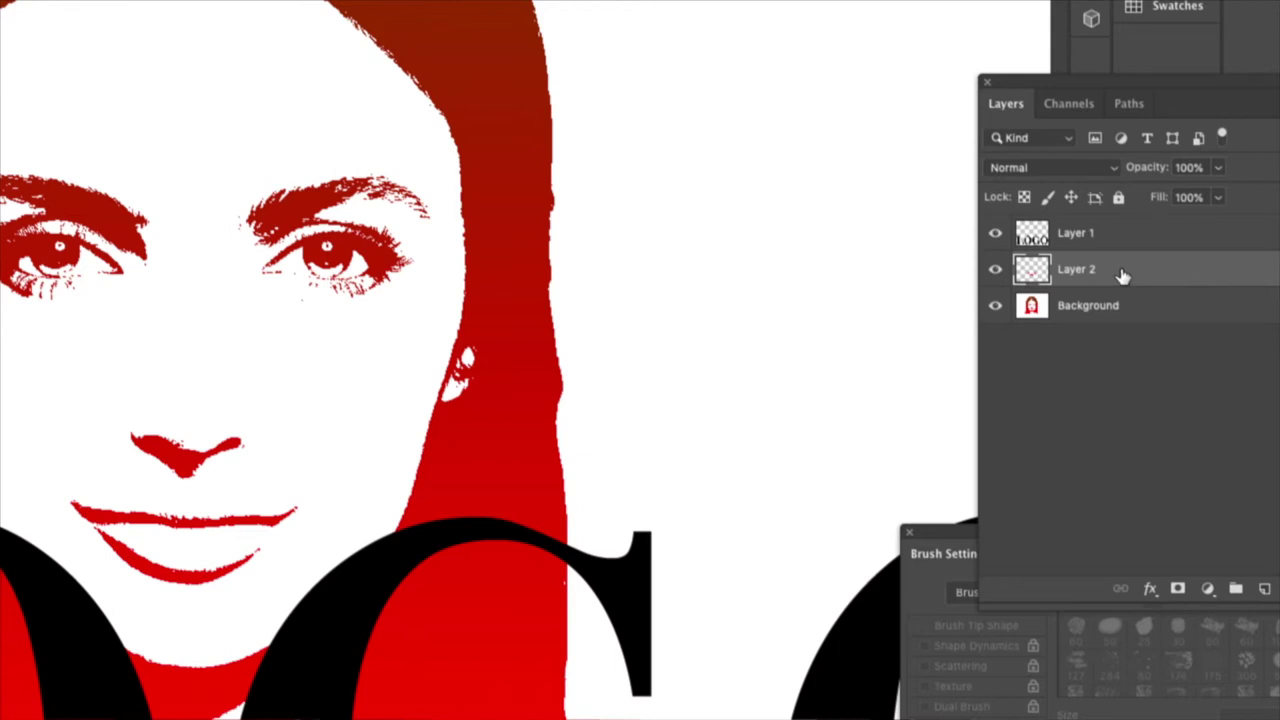
left_click_drag(1120, 274, 1110, 228)
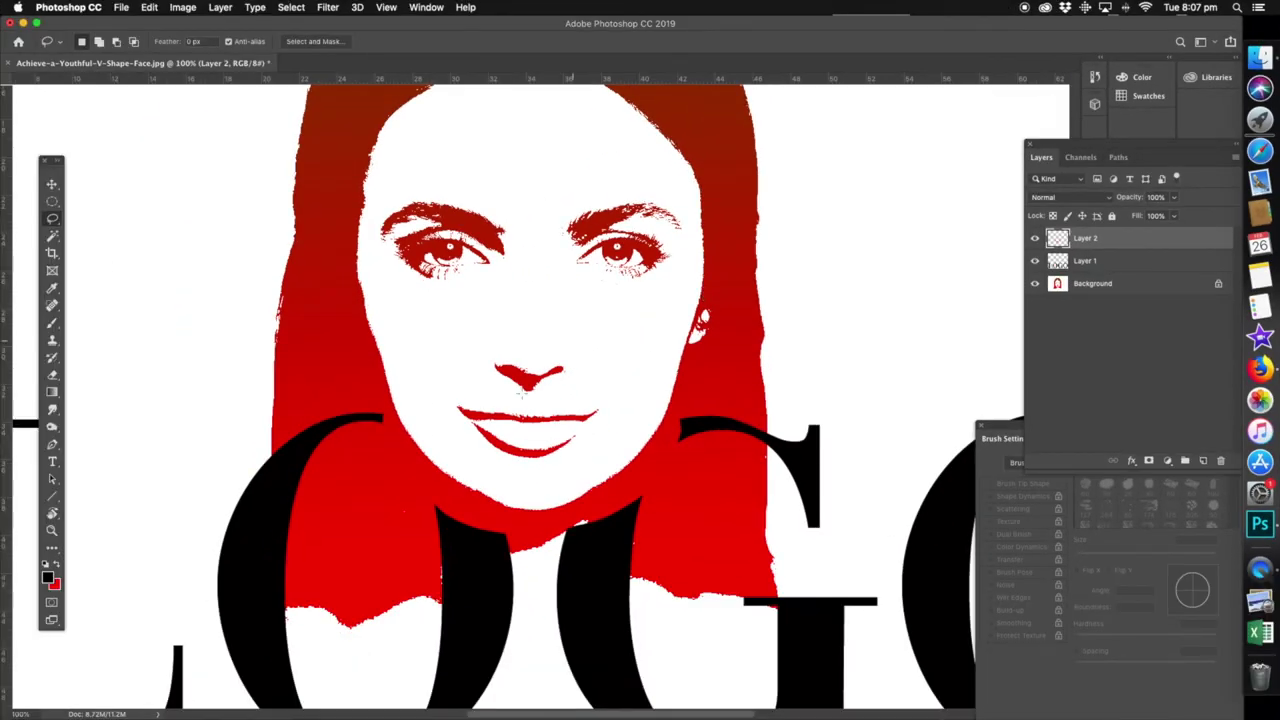
- Magic Wand the red neck area on Layer 2 and cut it away
left_click(53, 237)
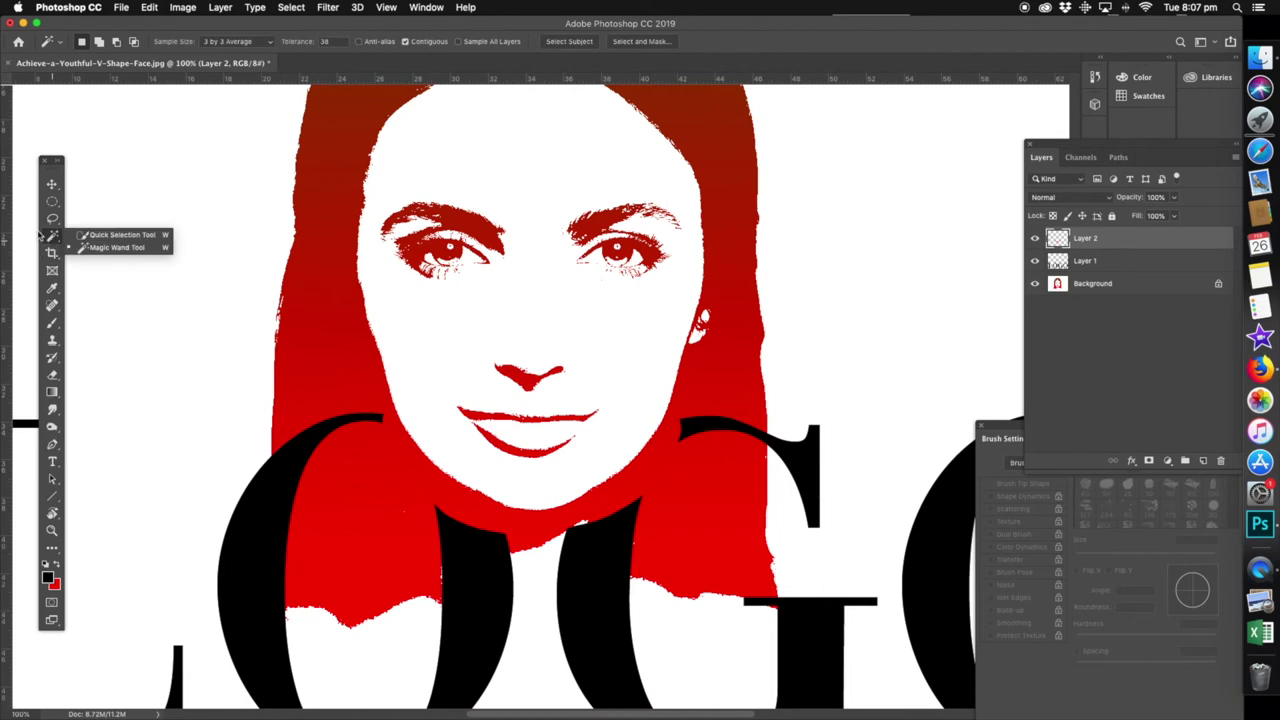
left_click(649, 468)
left_click(642, 468)
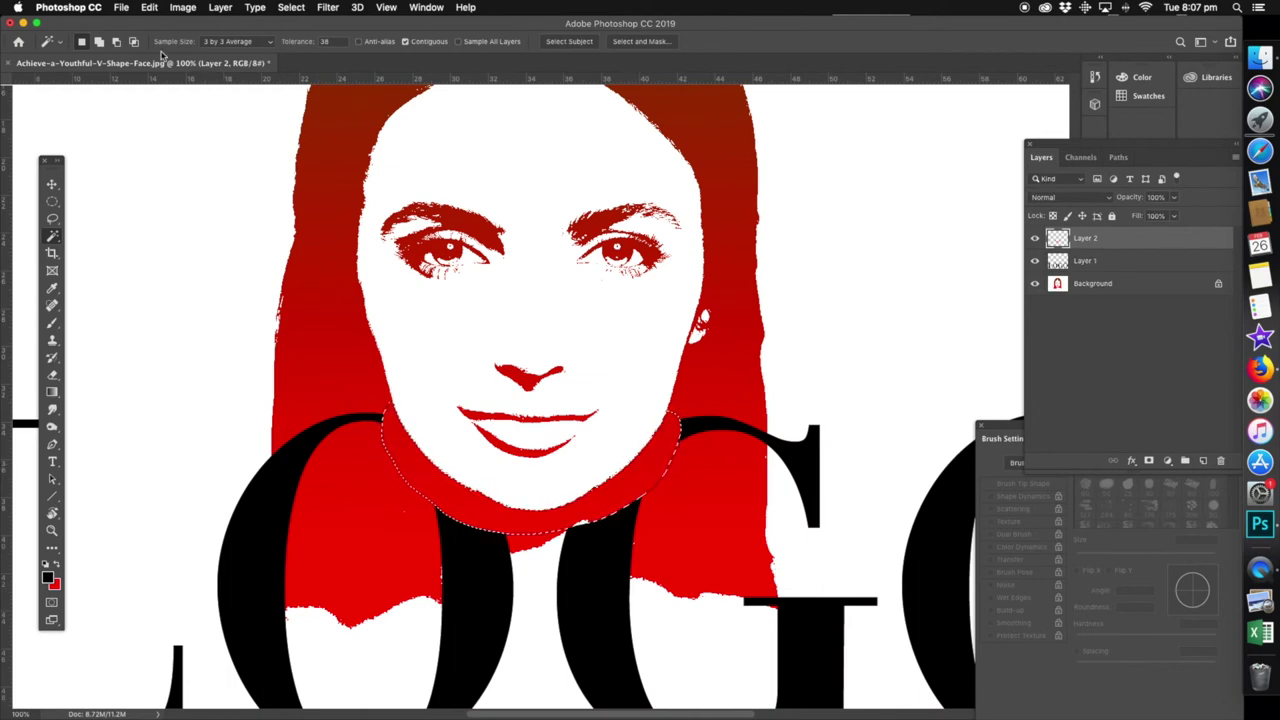
left_click(149, 8)
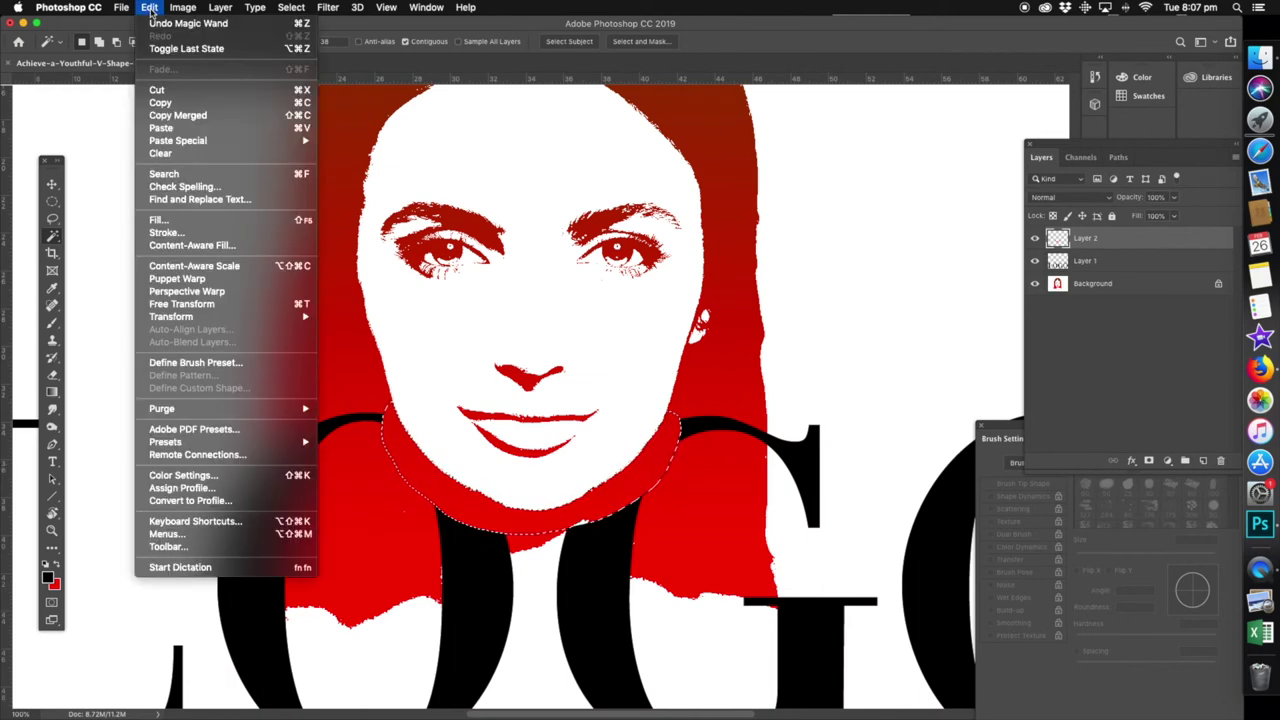
left_click(154, 86)
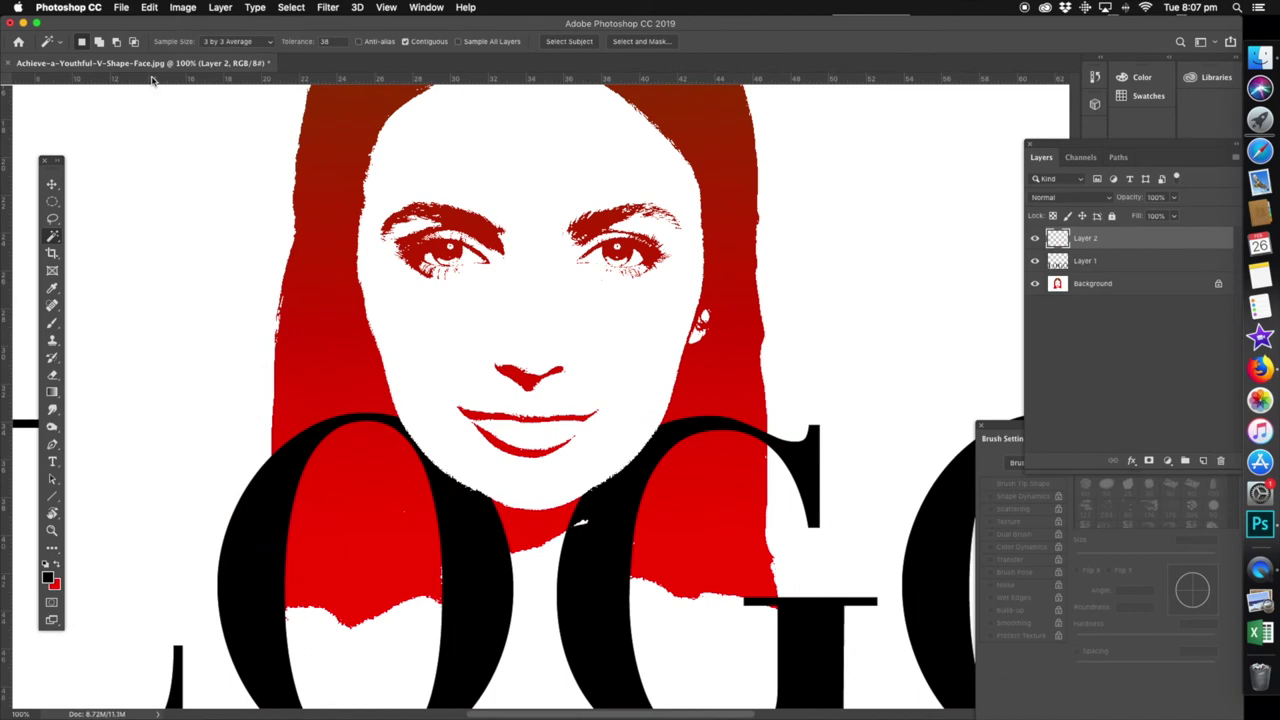
- Draw a small Lasso selection at the chin and apply an Edit menu command
left_click(53, 222)
left_click(578, 518)
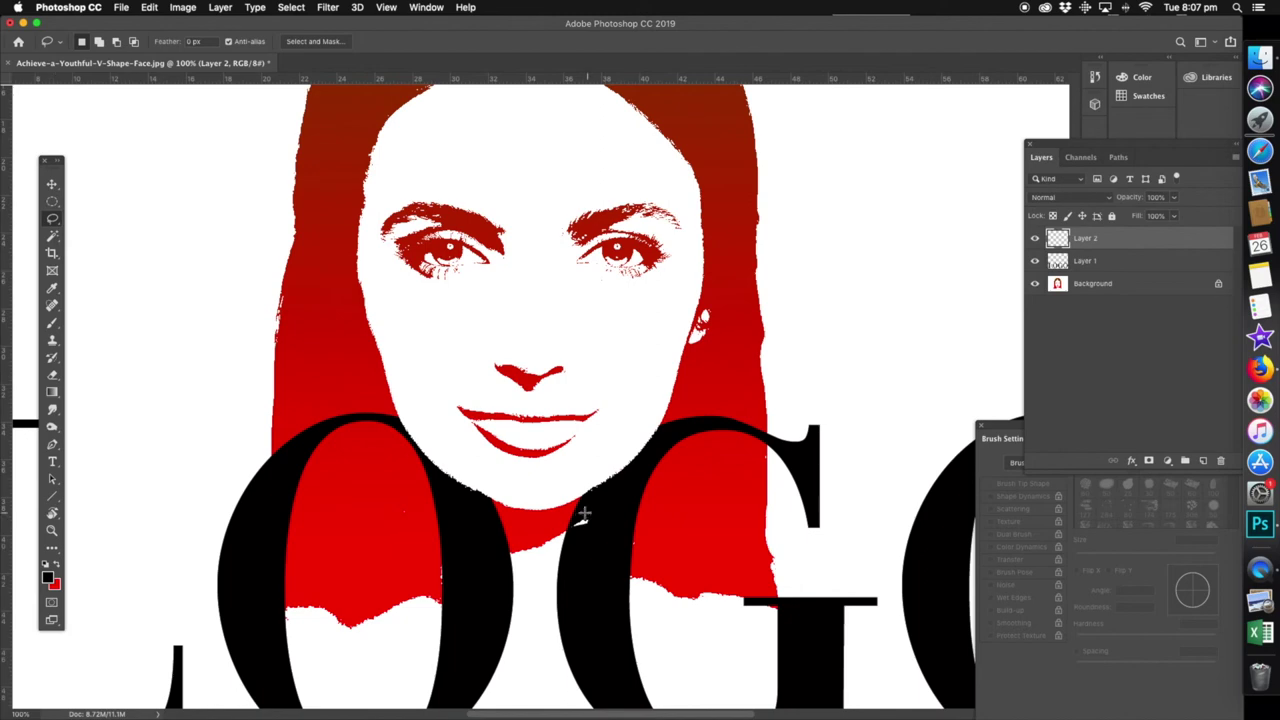
left_click_drag(580, 523, 581, 521)
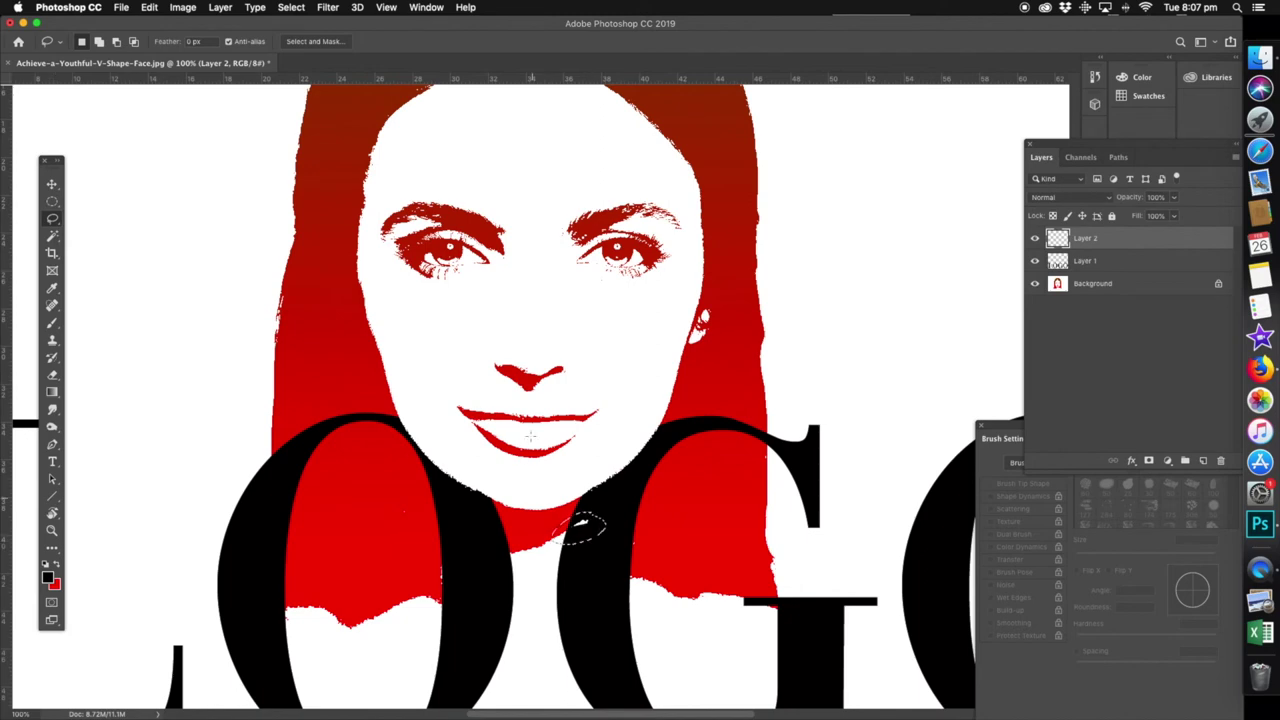
left_click(149, 7)
left_click(156, 78)
left_click(52, 530)
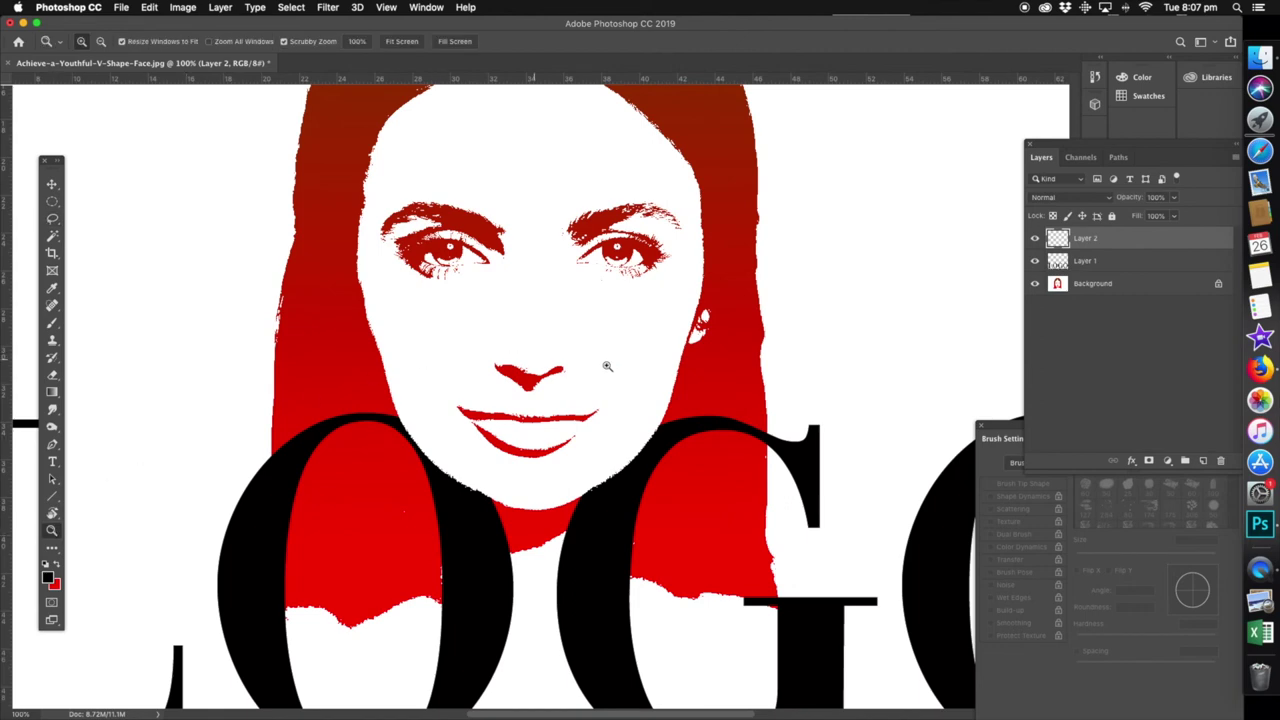
- Choose Fit on Screen from the Zoom tool's right-click menu on the canvas
right_click(618, 313)
left_click(626, 323)
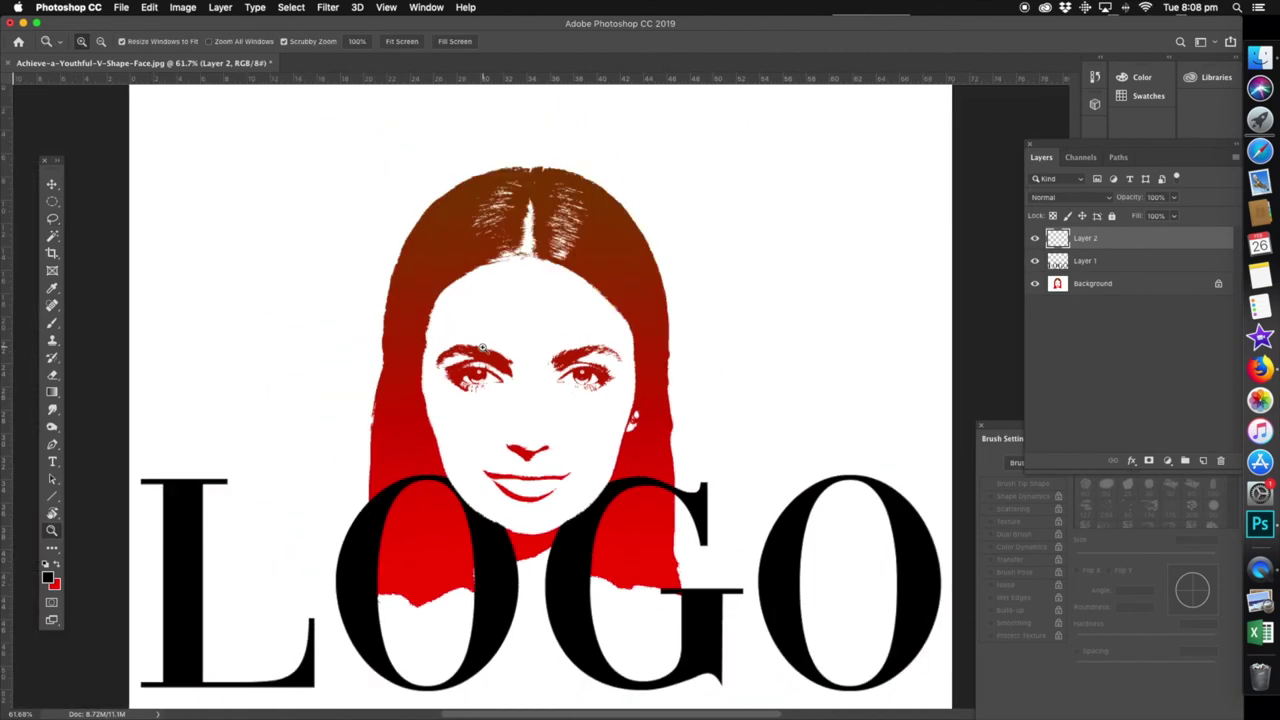